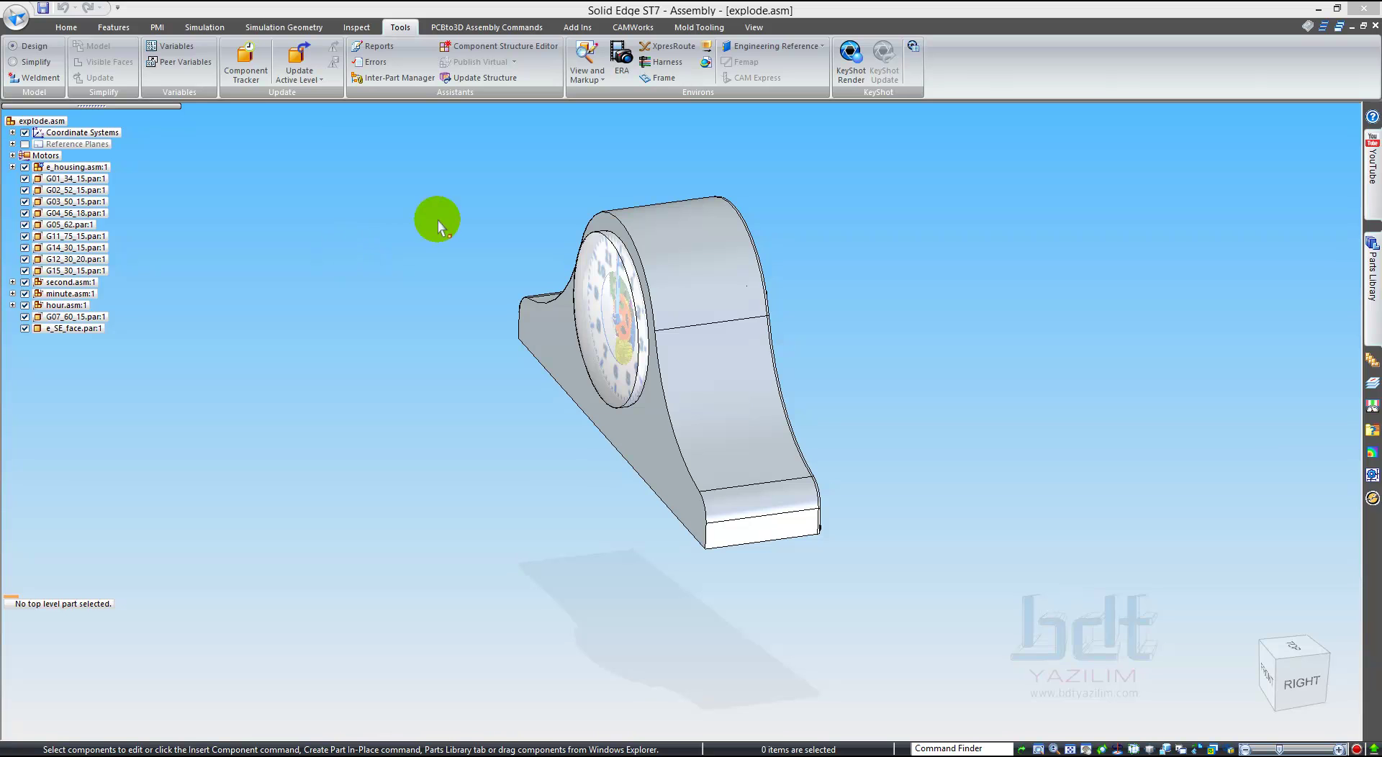
# Step: Inspect the relationships of gears G04_56_18, G05_62 and G12_30_20, then open the clock in ERA
pyautogui.moveTo(440, 223)
pyautogui.mouseDown(button='middle')
pyautogui.moveTo(525, 186)
pyautogui.moveTo(519, 219)
pyautogui.moveTo(468, 204)
pyautogui.moveTo(549, 152)
pyautogui.moveTo(92, 67)
pyautogui.mouseUp(button='middle')
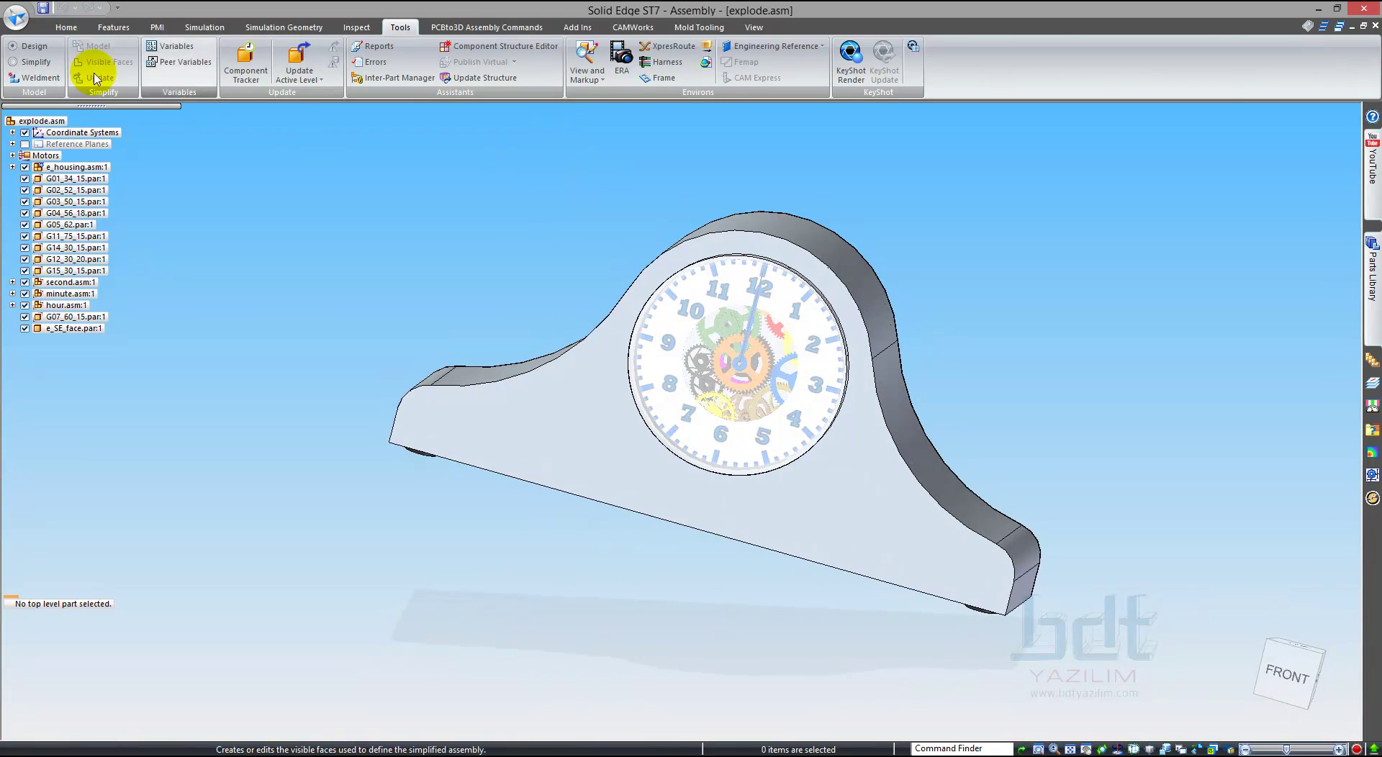
pyautogui.click(63, 28)
pyautogui.moveTo(525, 201)
pyautogui.mouseDown(button='middle')
pyautogui.moveTo(525, 222)
pyautogui.moveTo(164, 210)
pyautogui.mouseUp(button='middle')
pyautogui.click(65, 212)
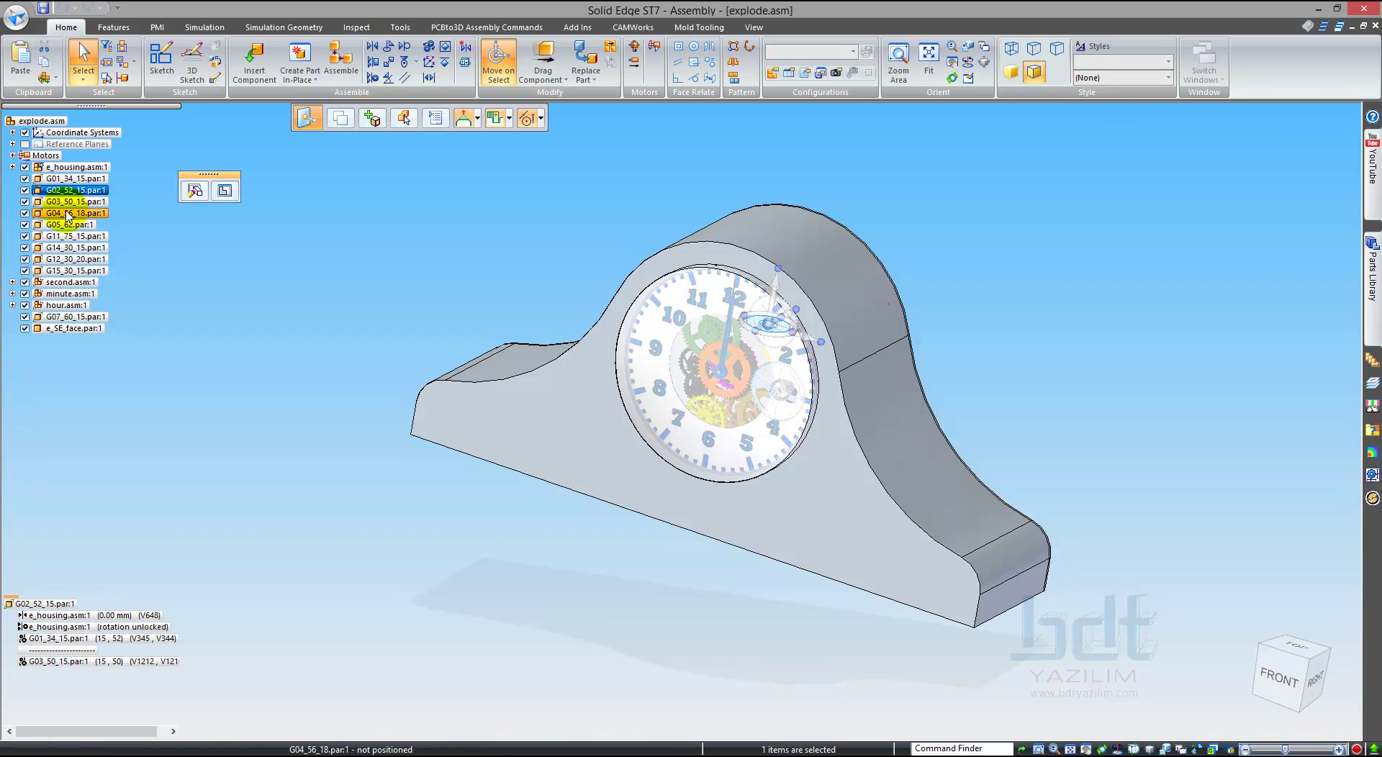
pyautogui.click(68, 224)
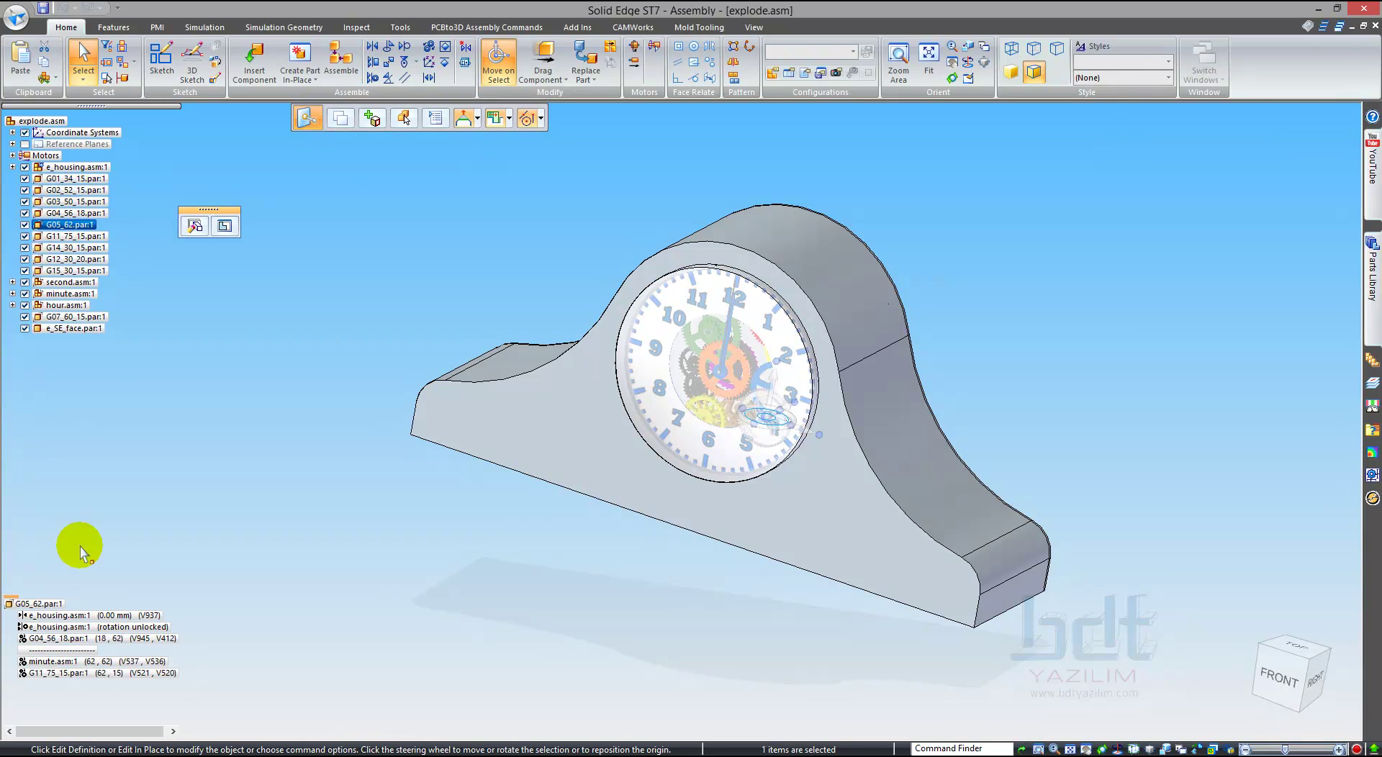
pyautogui.click(63, 260)
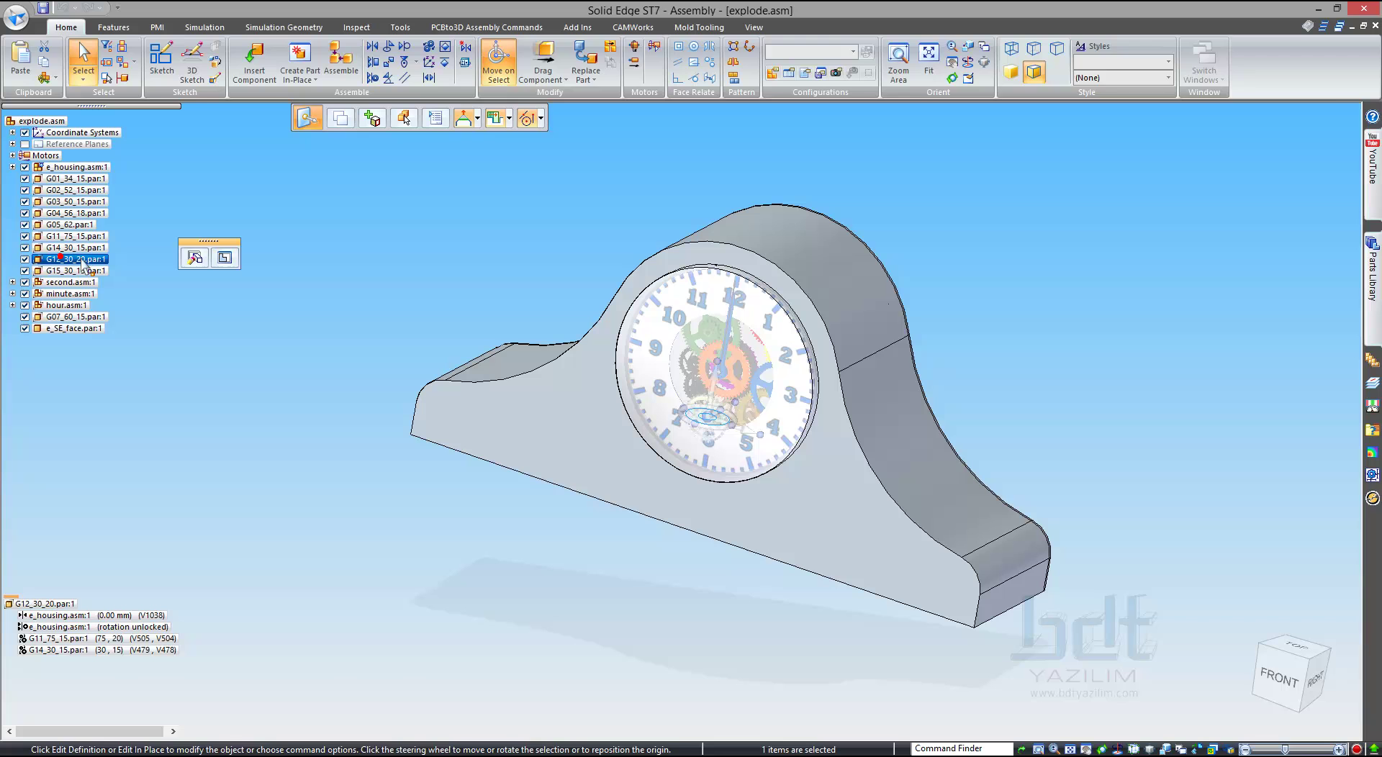
pyautogui.click(400, 27)
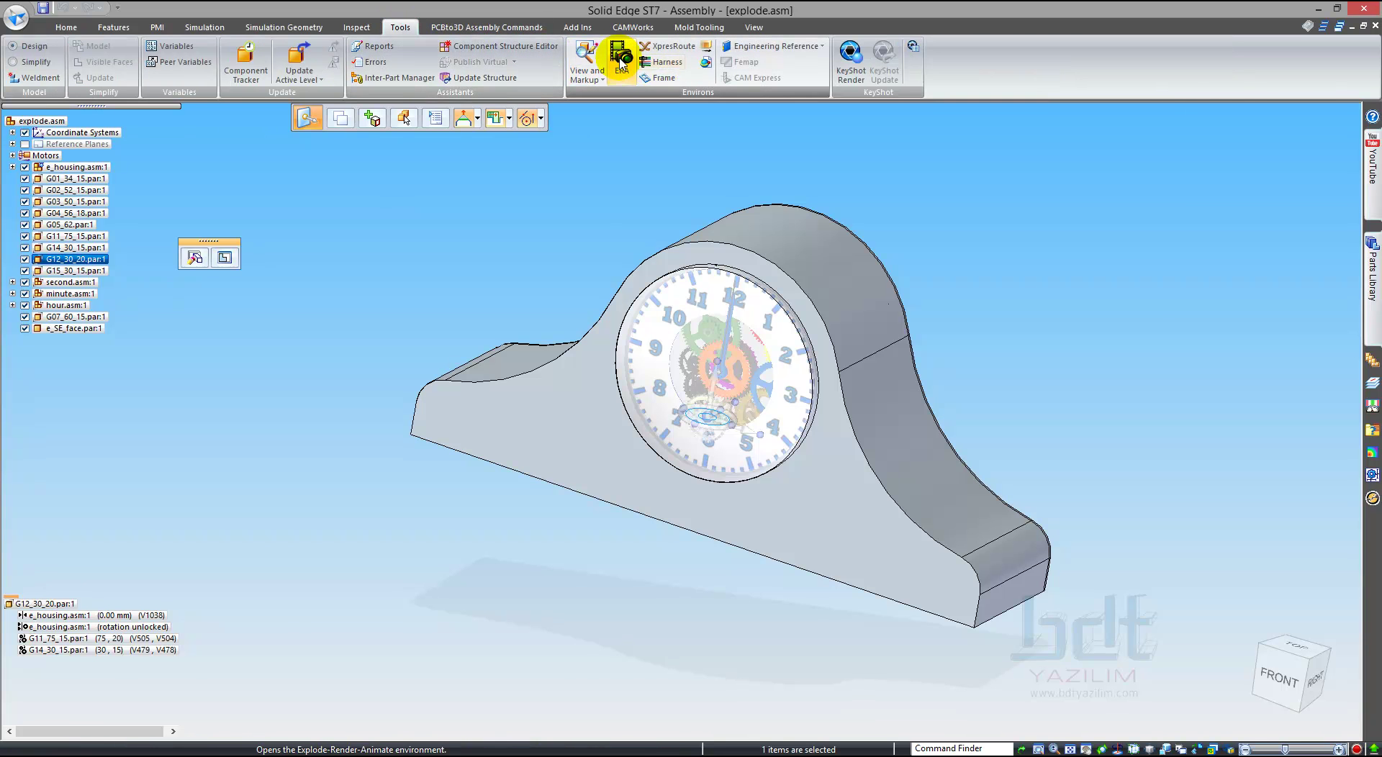
pyautogui.click(621, 63)
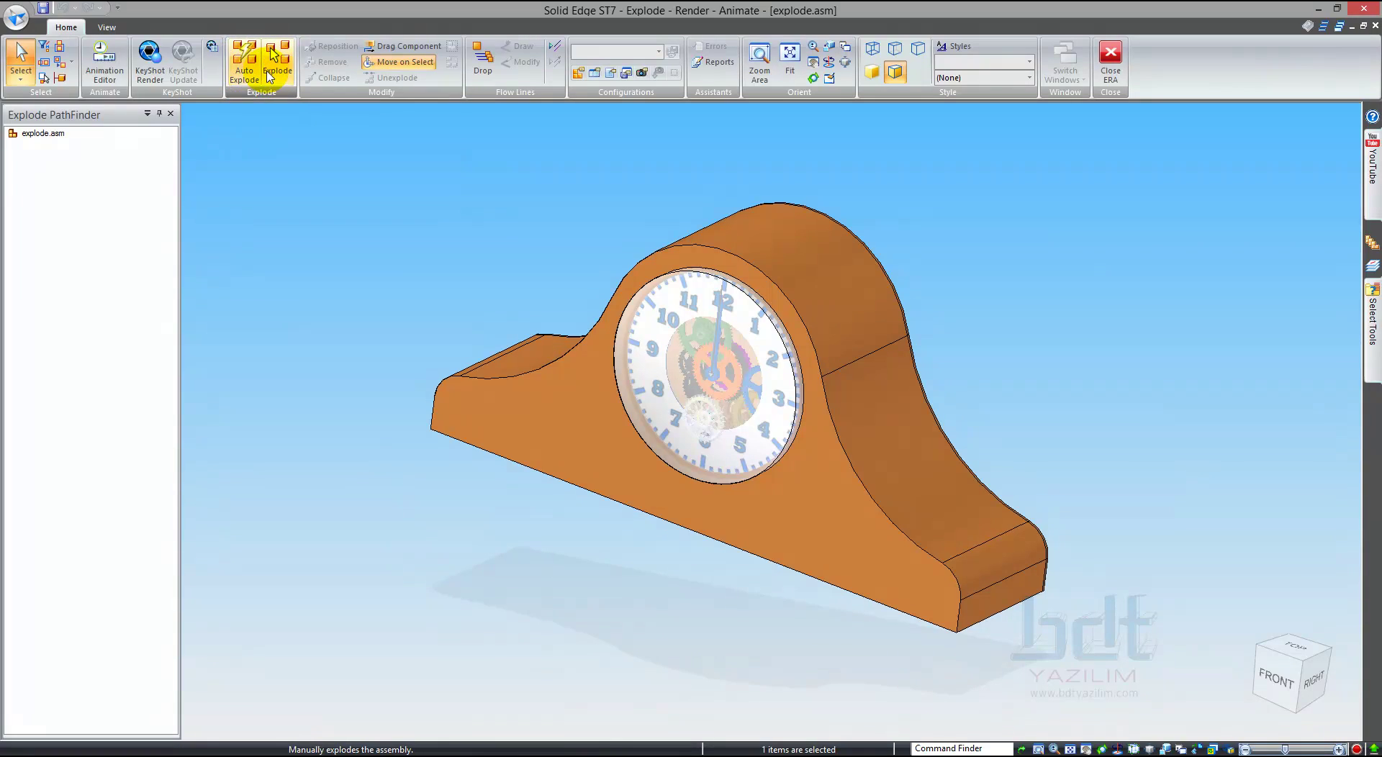
# Step: Start a manual explosion and pick the first backplate fasteners to explode
pyautogui.click(278, 72)
pyautogui.moveTo(549, 223)
pyautogui.mouseDown(button='middle')
pyautogui.moveTo(324, 201)
pyautogui.moveTo(302, 241)
pyautogui.mouseUp(button='middle')
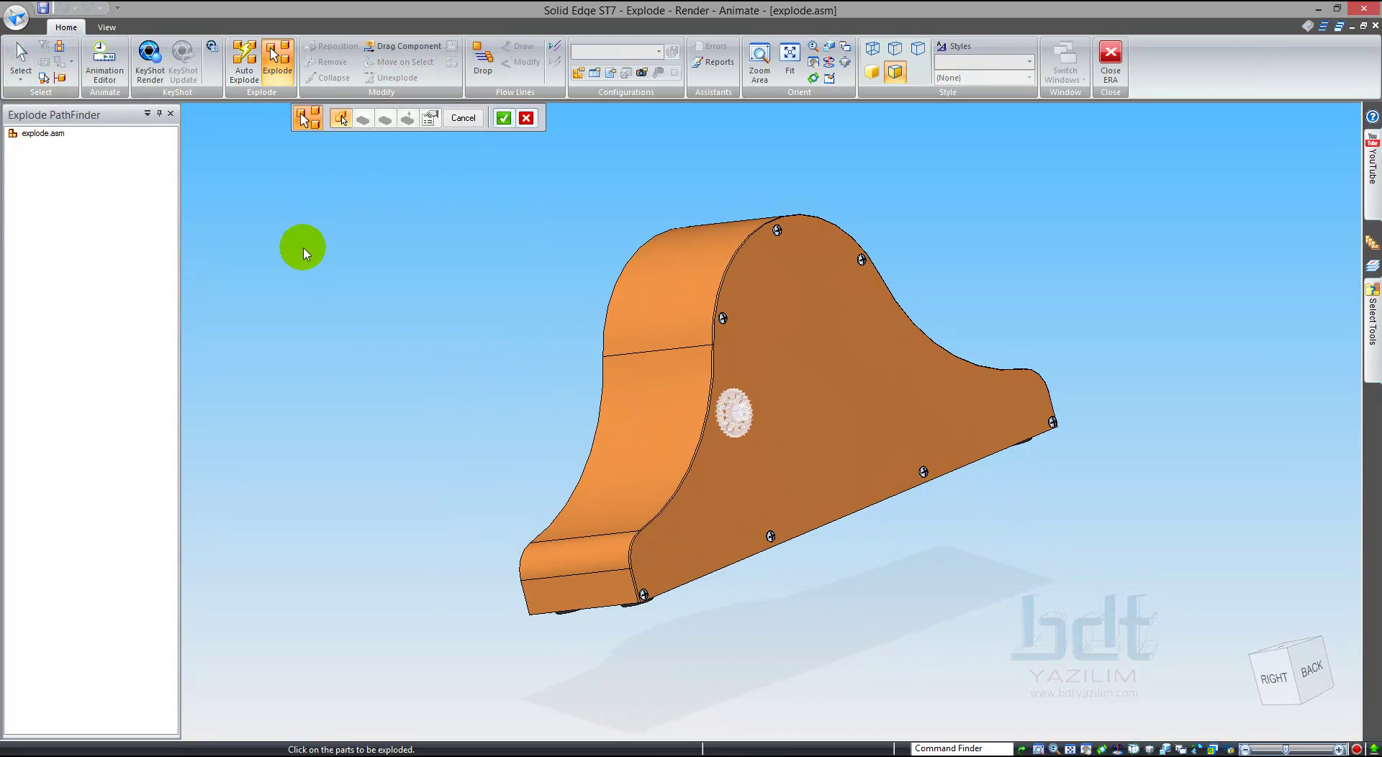
pyautogui.scroll(2, 931, 447)
pyautogui.scroll(2, 932, 447)
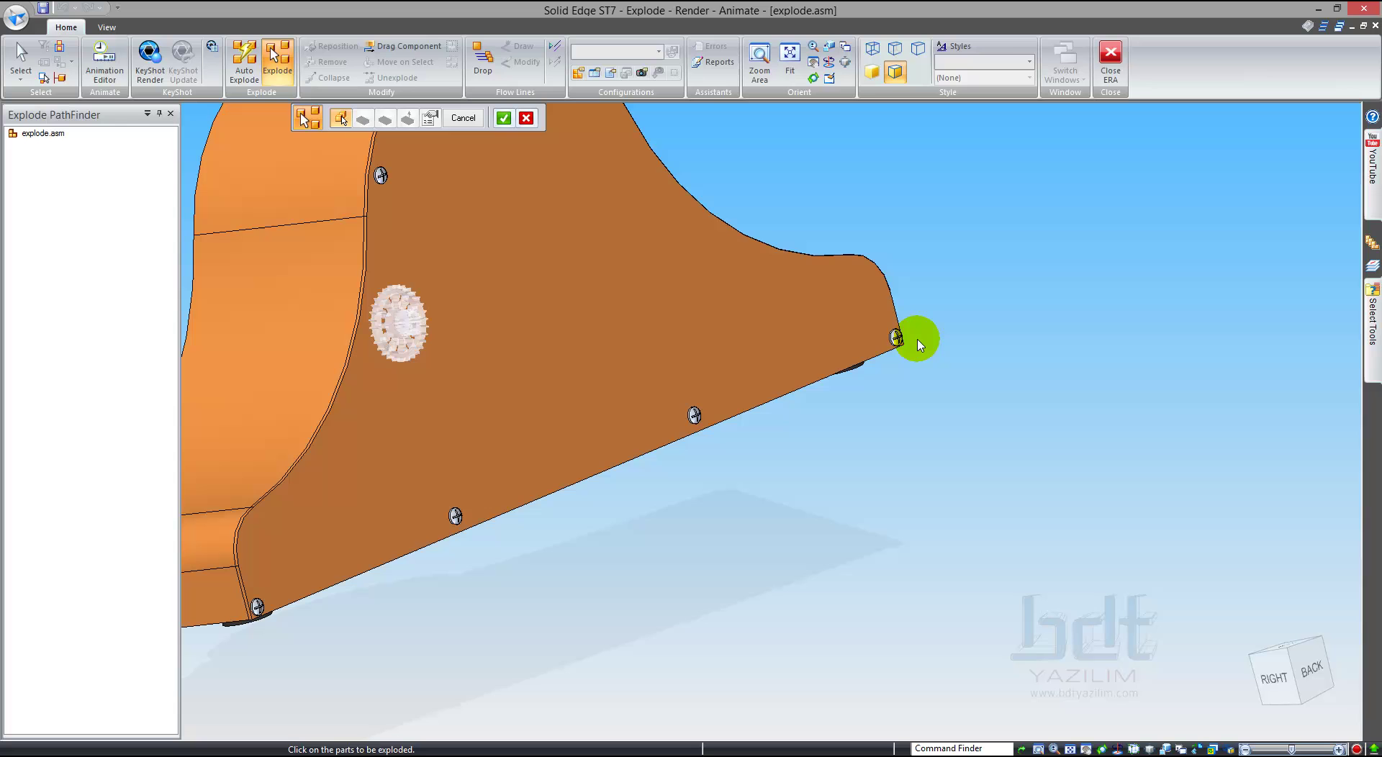
pyautogui.click(693, 416)
pyautogui.click(460, 513)
pyautogui.rightClick(456, 519)
# Step: Add the lower-left fastener and the gear to the selection and accept it
pyautogui.click(253, 610)
pyautogui.rightClick(256, 611)
pyautogui.click(364, 605)
pyautogui.click(364, 549)
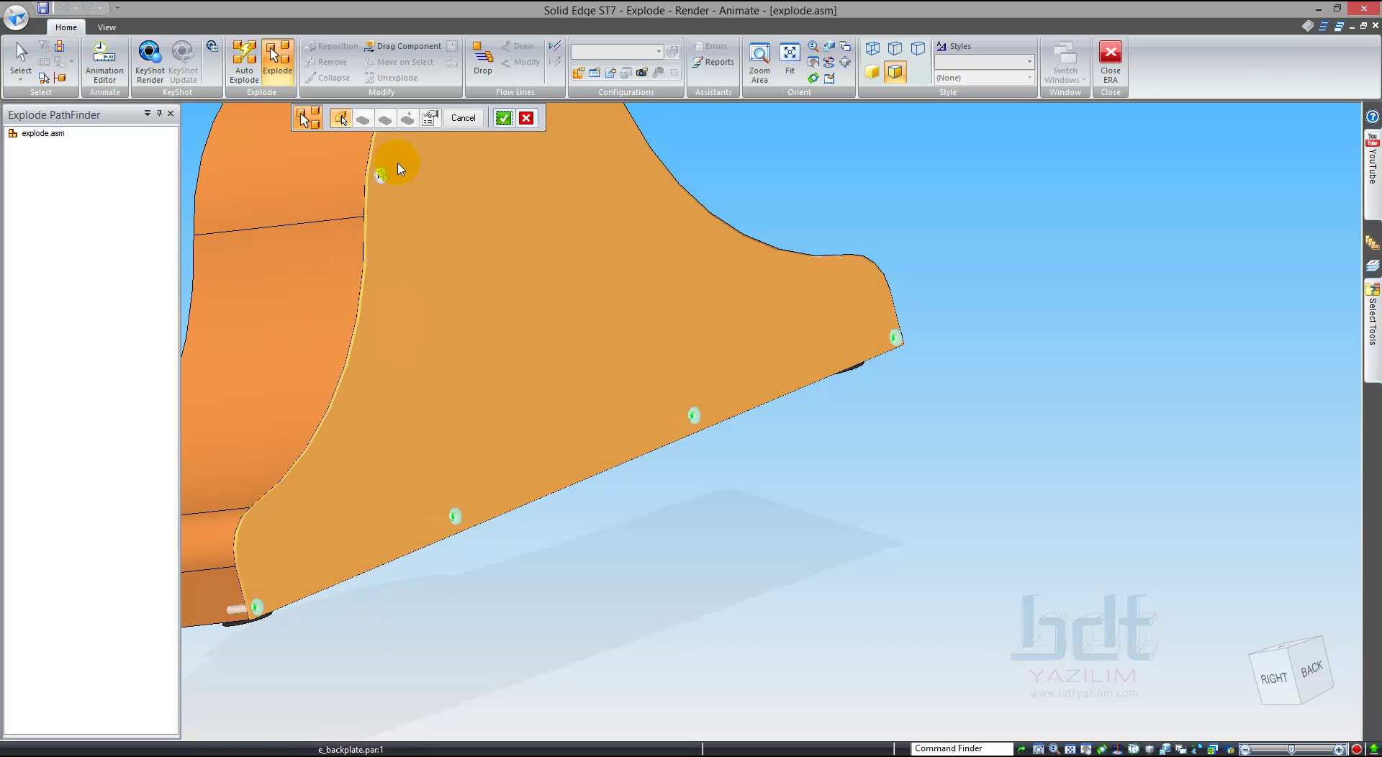
pyautogui.scroll(-5, 552, 388)
pyautogui.scroll(4, 597, 283)
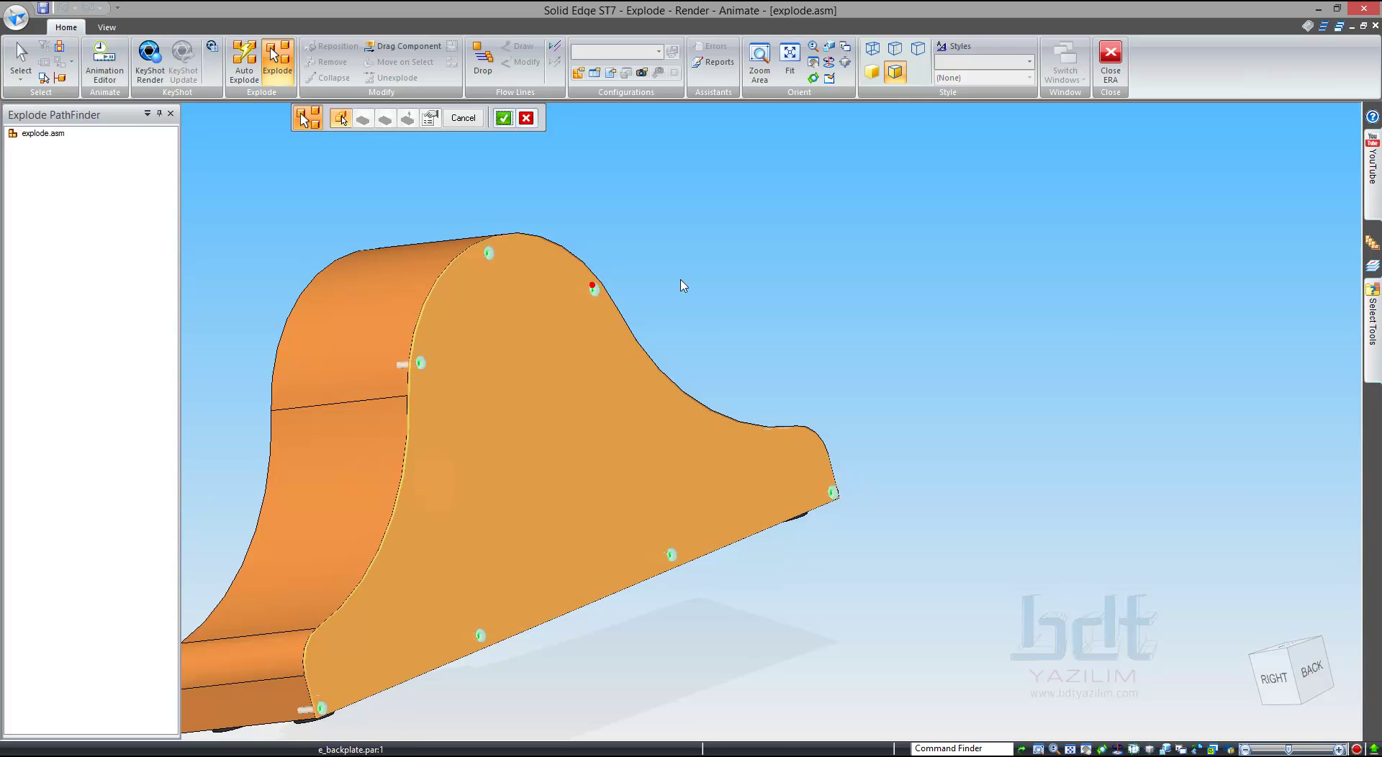
pyautogui.scroll(-2, 727, 268)
pyautogui.rightClick(764, 268)
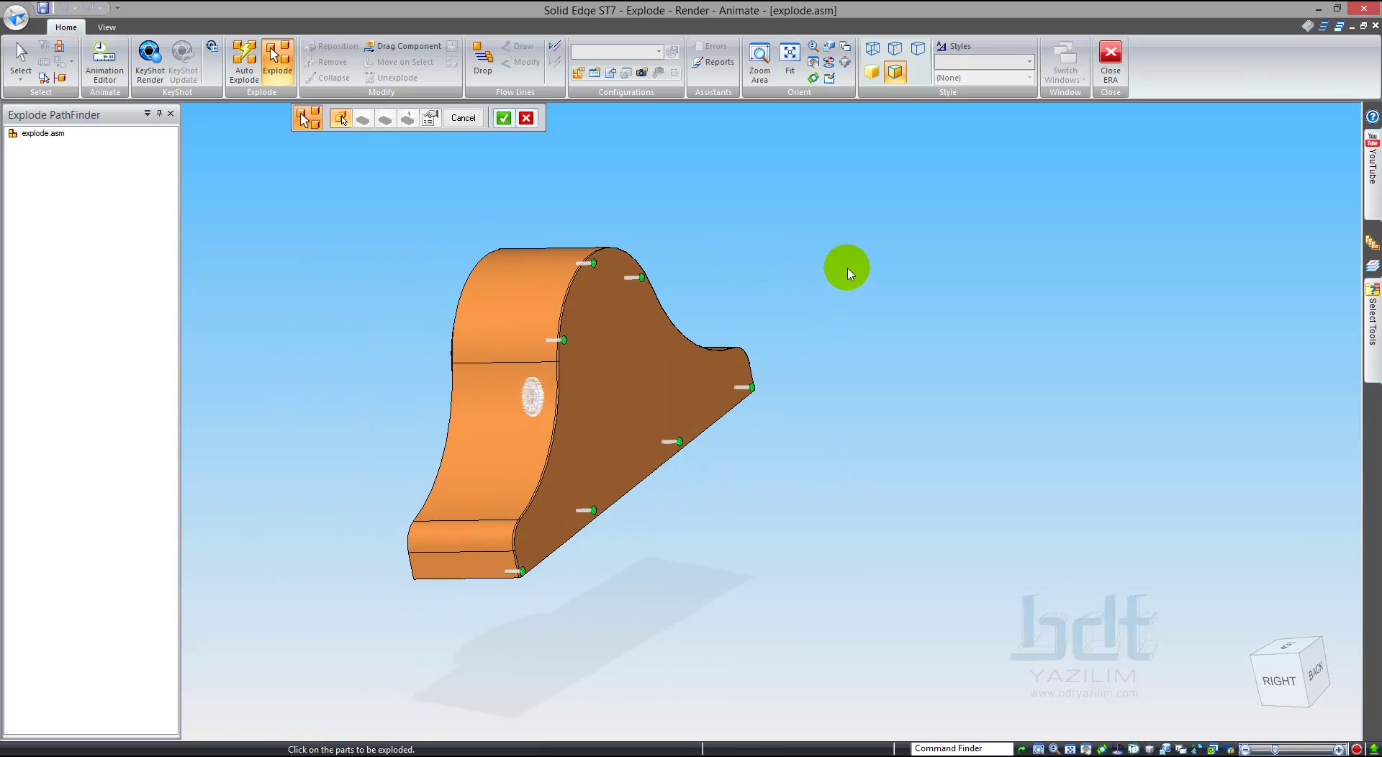
# Step: Set the backplate as the stationary part, with its face defining the explosion direction
pyautogui.click(698, 381)
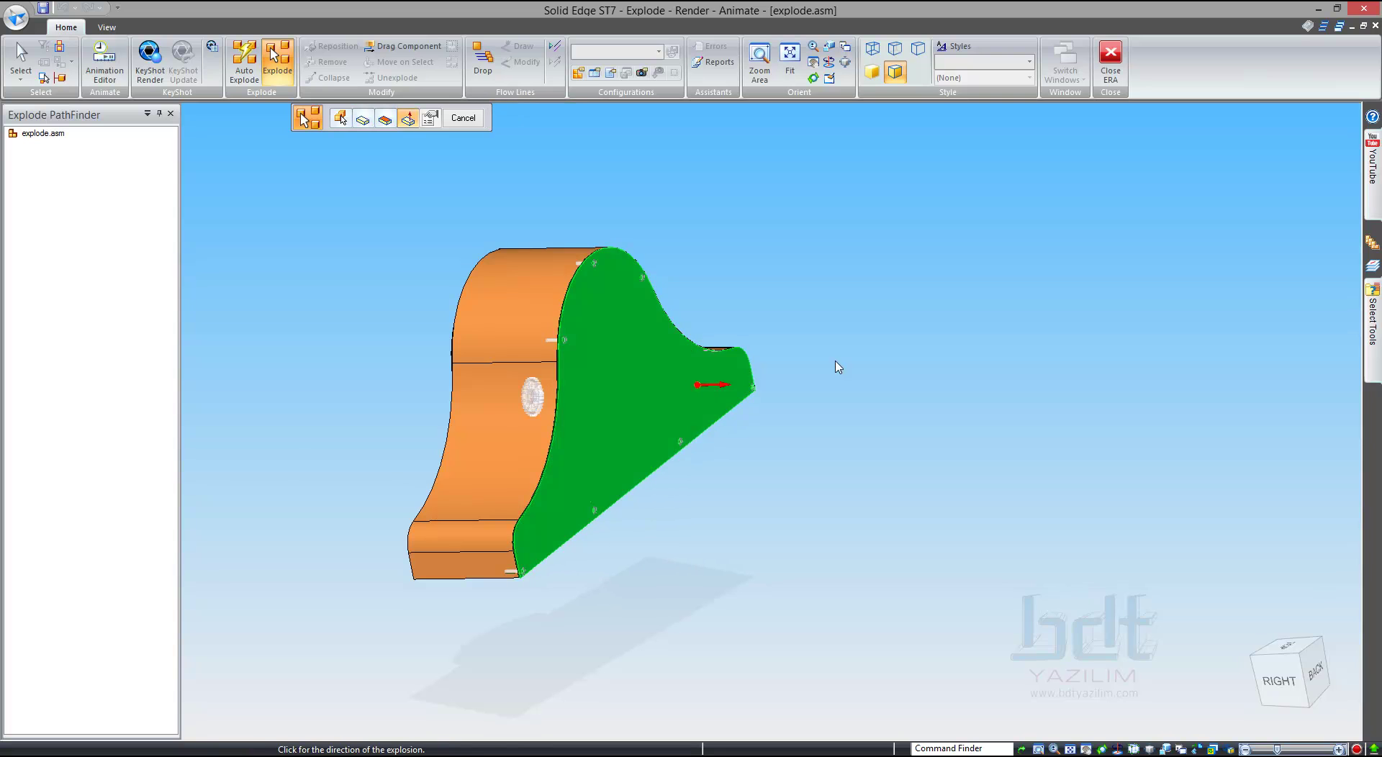
pyautogui.click(864, 375)
pyautogui.click(879, 387)
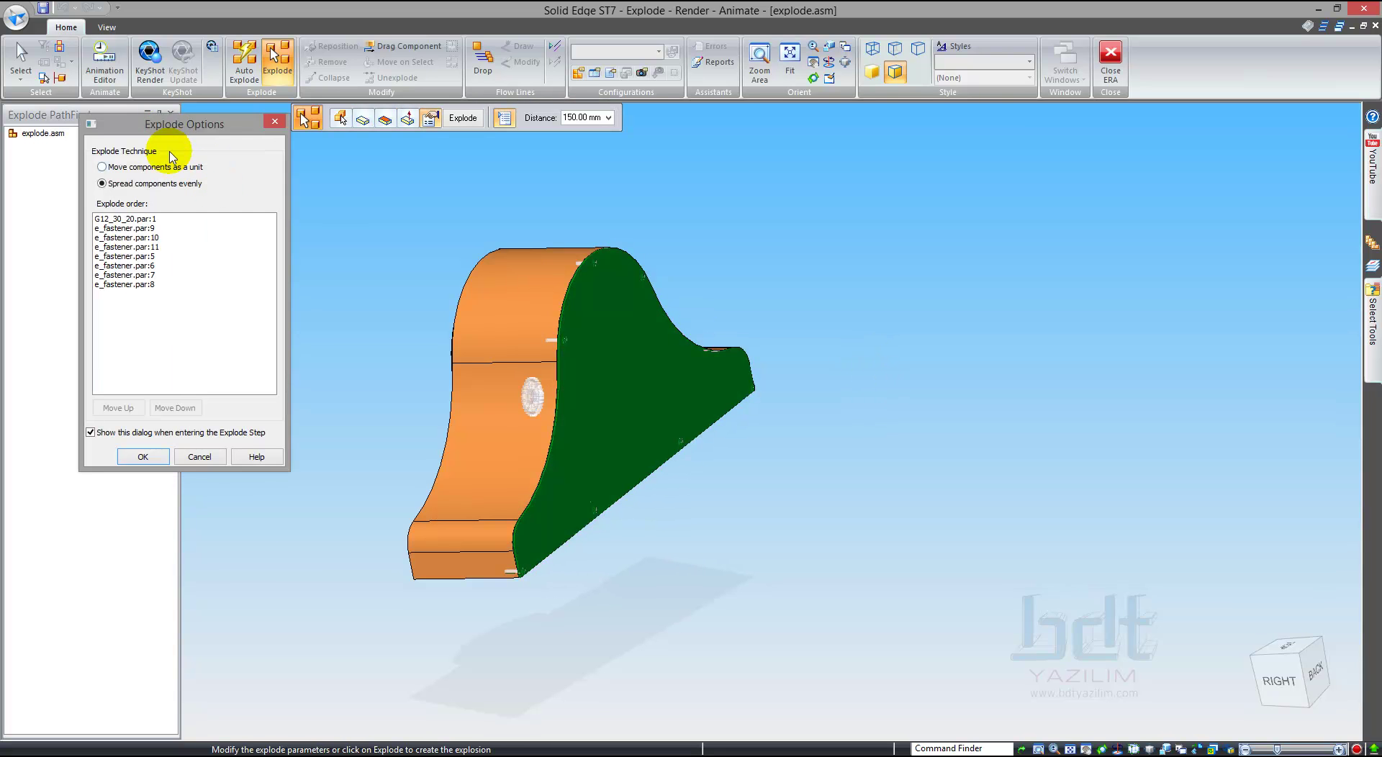
# Step: Set Explode Options to move the components as a unit and confirm
pyautogui.moveTo(173, 126); pyautogui.dragTo(259, 183)
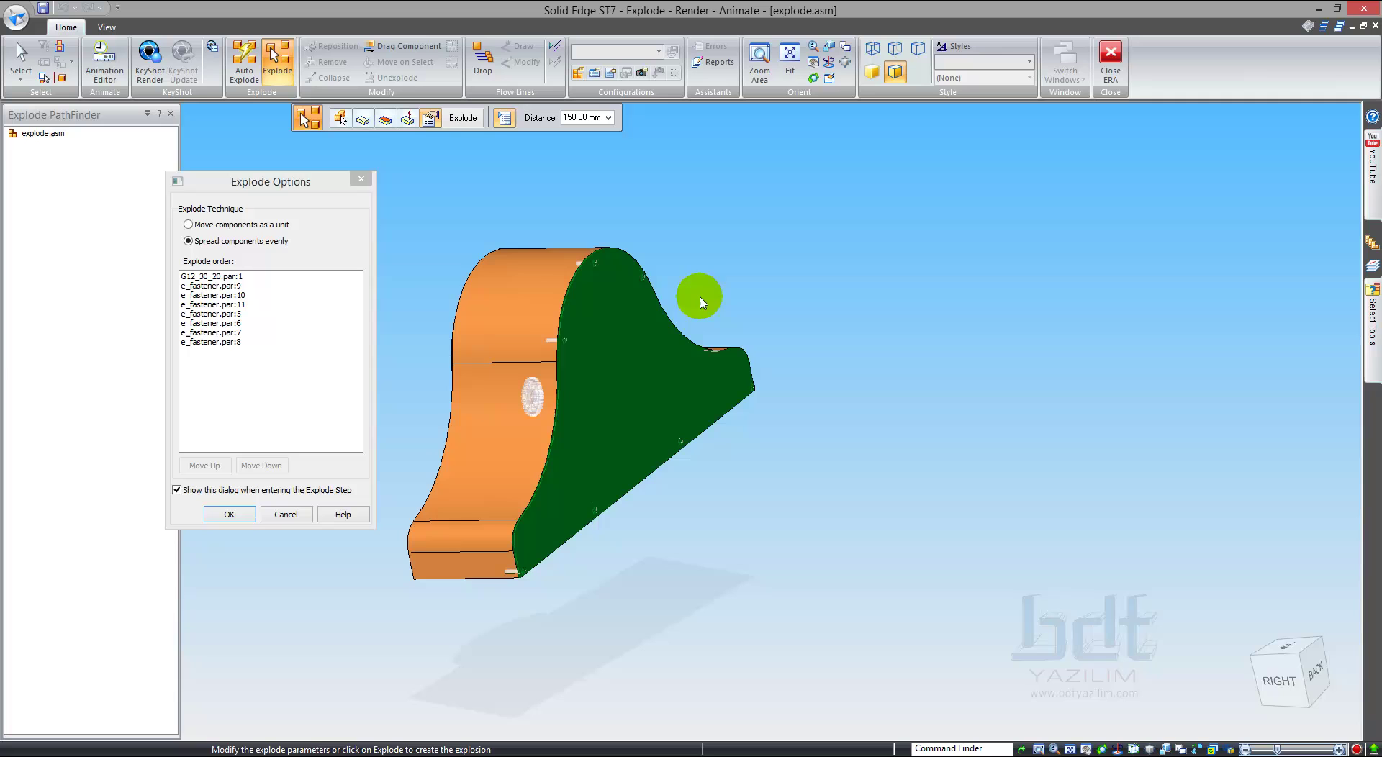
pyautogui.moveTo(251, 189); pyautogui.dragTo(313, 184)
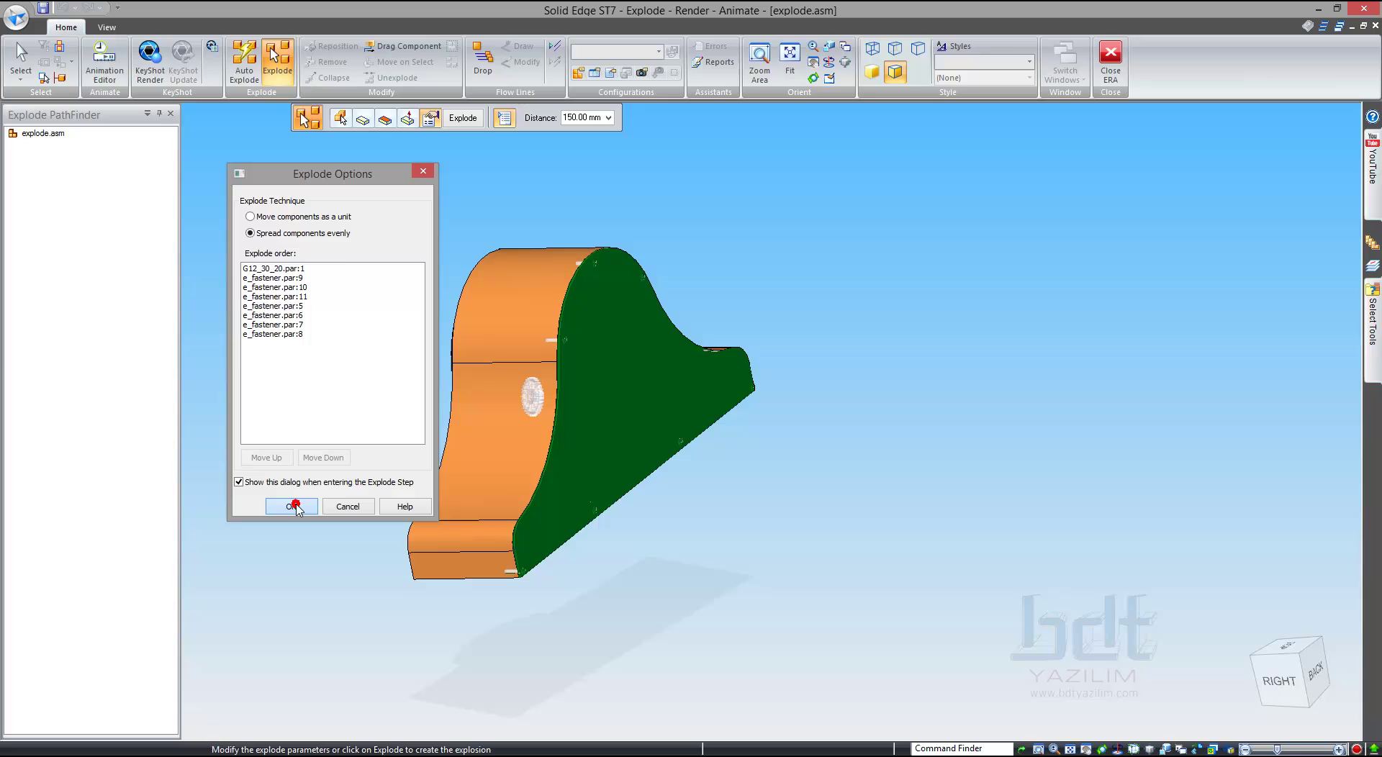
pyautogui.click(340, 217)
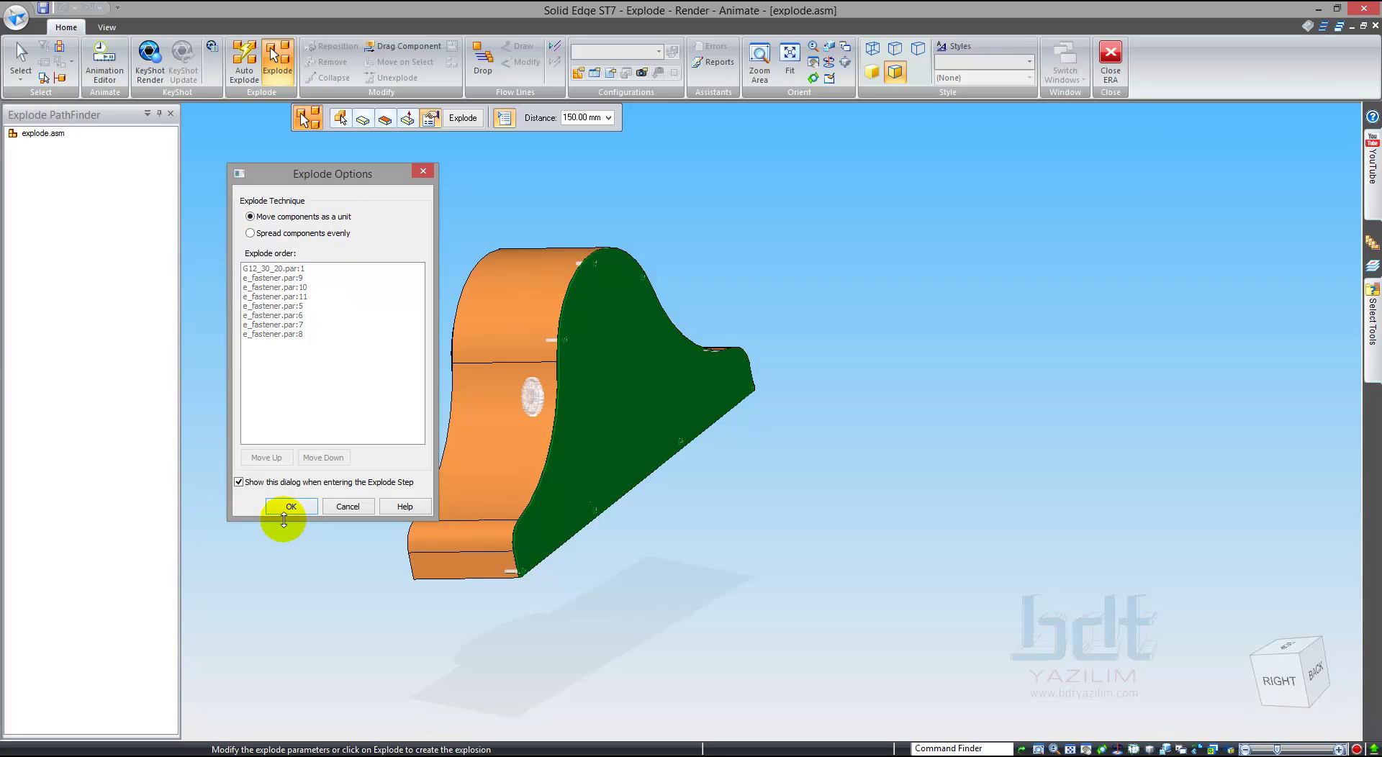
pyautogui.click(289, 507)
# Step: Apply the 150 mm explosion to the selected fasteners and gear
pyautogui.click(464, 118)
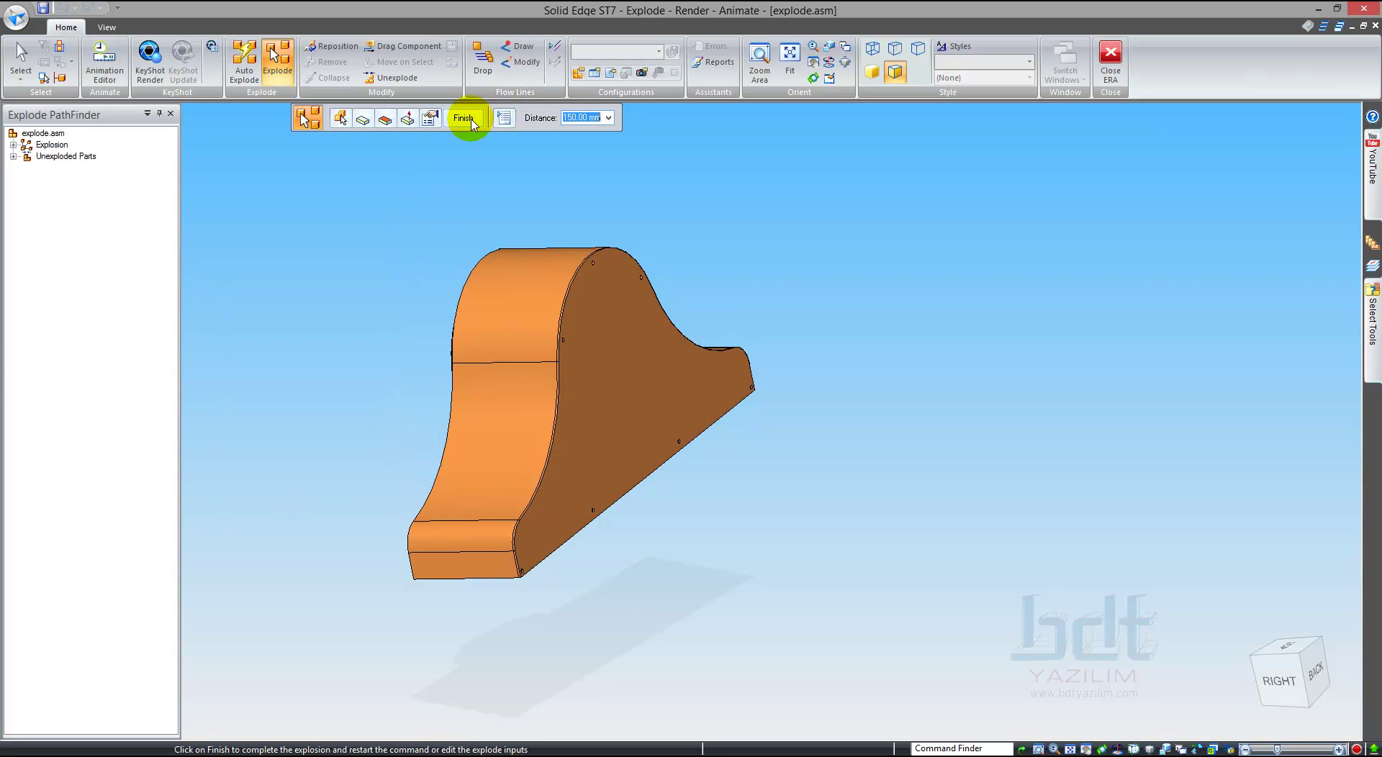
pyautogui.scroll(-3, 507, 175)
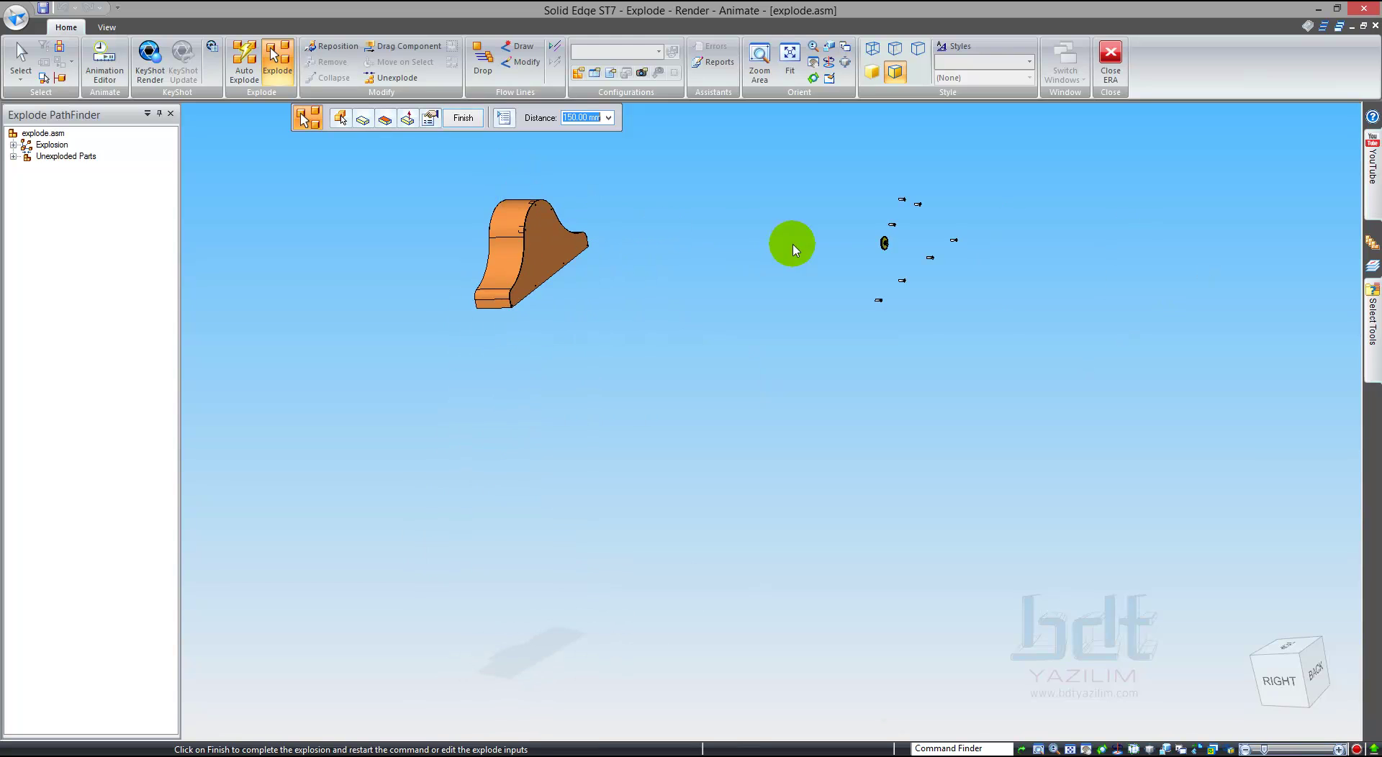
pyautogui.scroll(2, 930, 217)
pyautogui.scroll(1, 864, 245)
pyautogui.scroll(2, 827, 262)
pyautogui.scroll(-5, 802, 278)
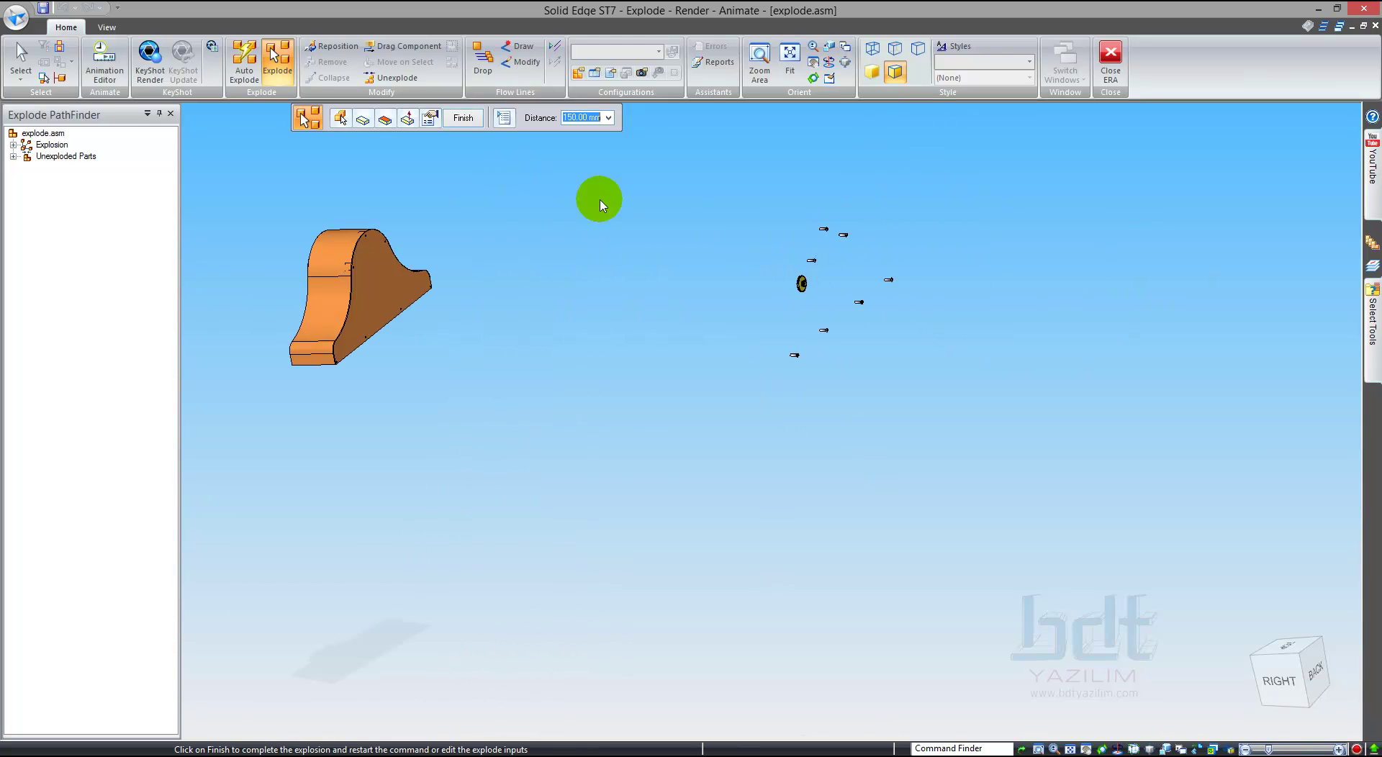
# Step: Reselect the parts, re-explode them at a 30 mm distance and finish the step
pyautogui.click(341, 119)
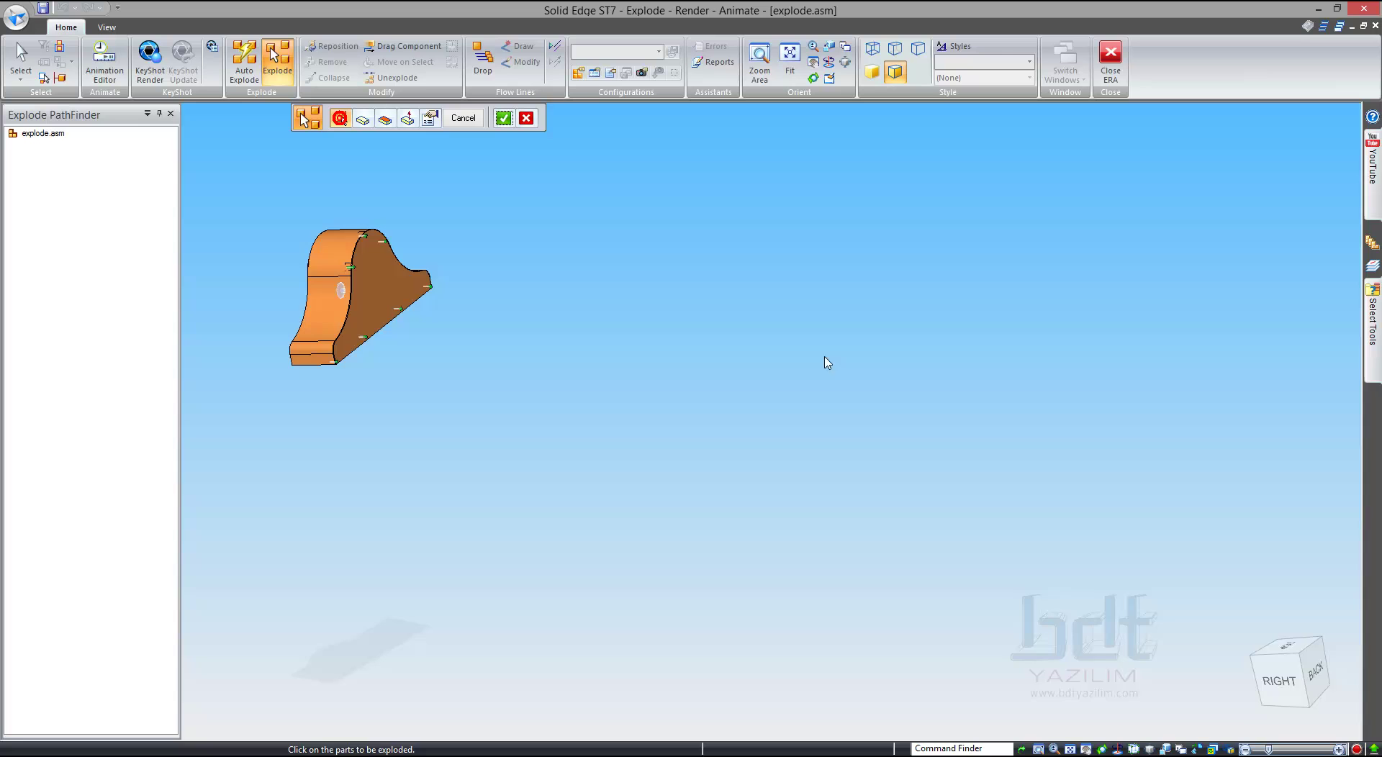
pyautogui.scroll(3, 367, 281)
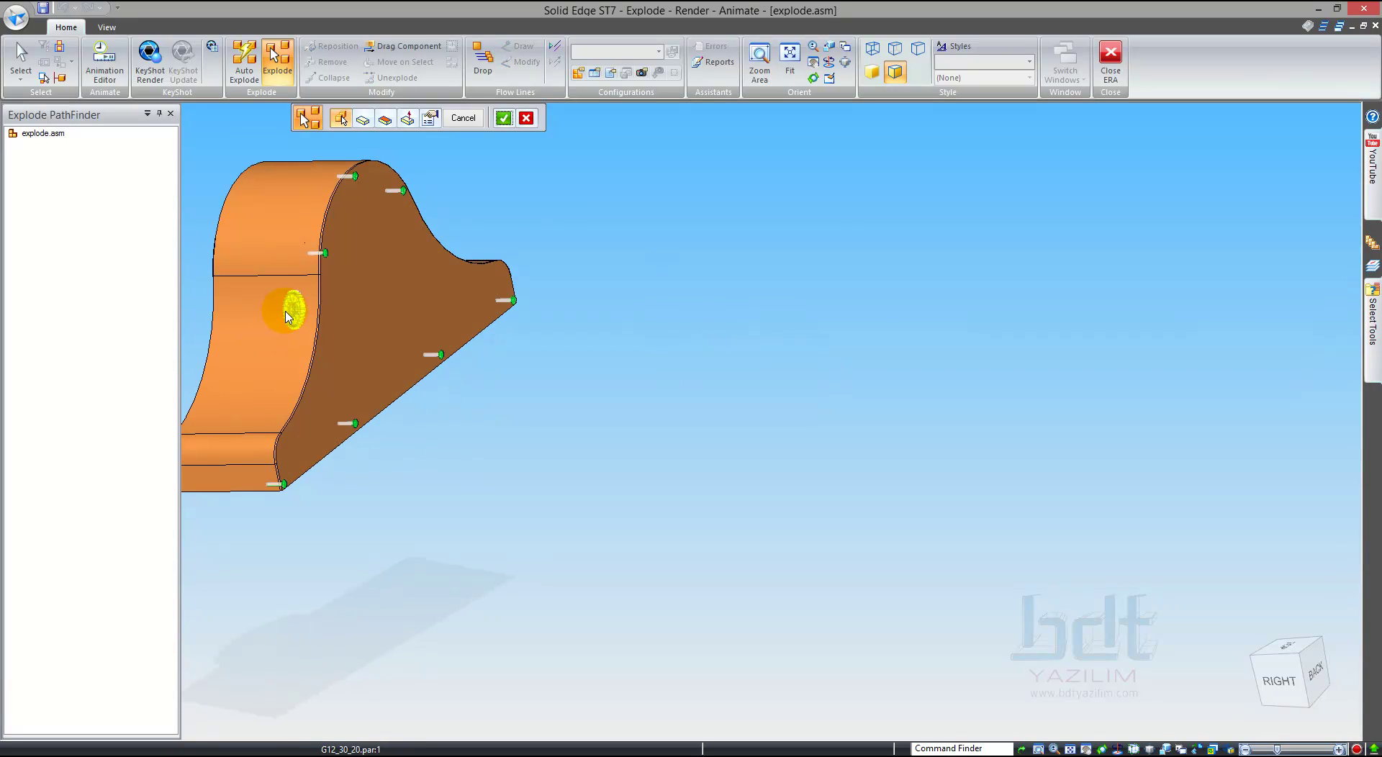
pyautogui.click(503, 117)
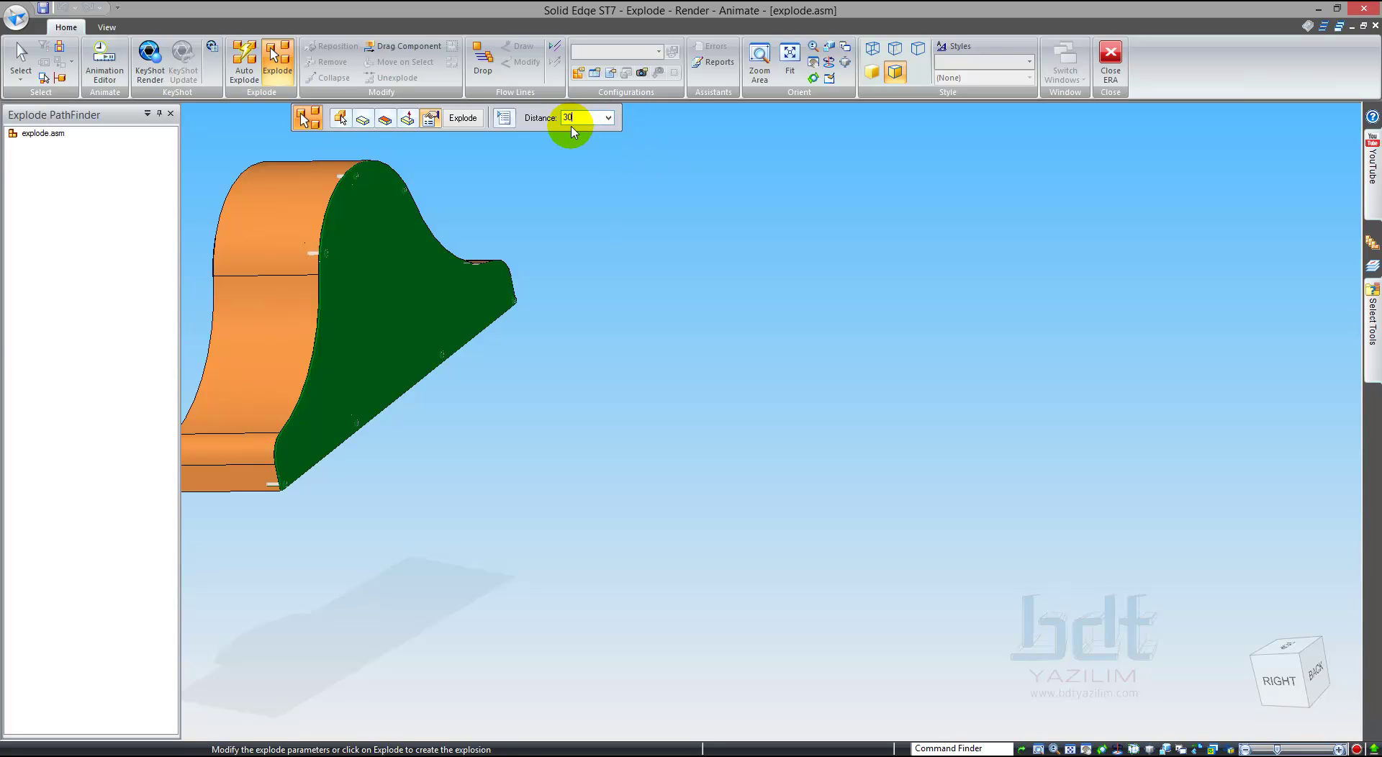
pyautogui.press('Return')
pyautogui.moveTo(679, 349)
pyautogui.mouseDown(button='middle')
pyautogui.moveTo(688, 288)
pyautogui.moveTo(693, 368)
pyautogui.mouseUp(button='middle')
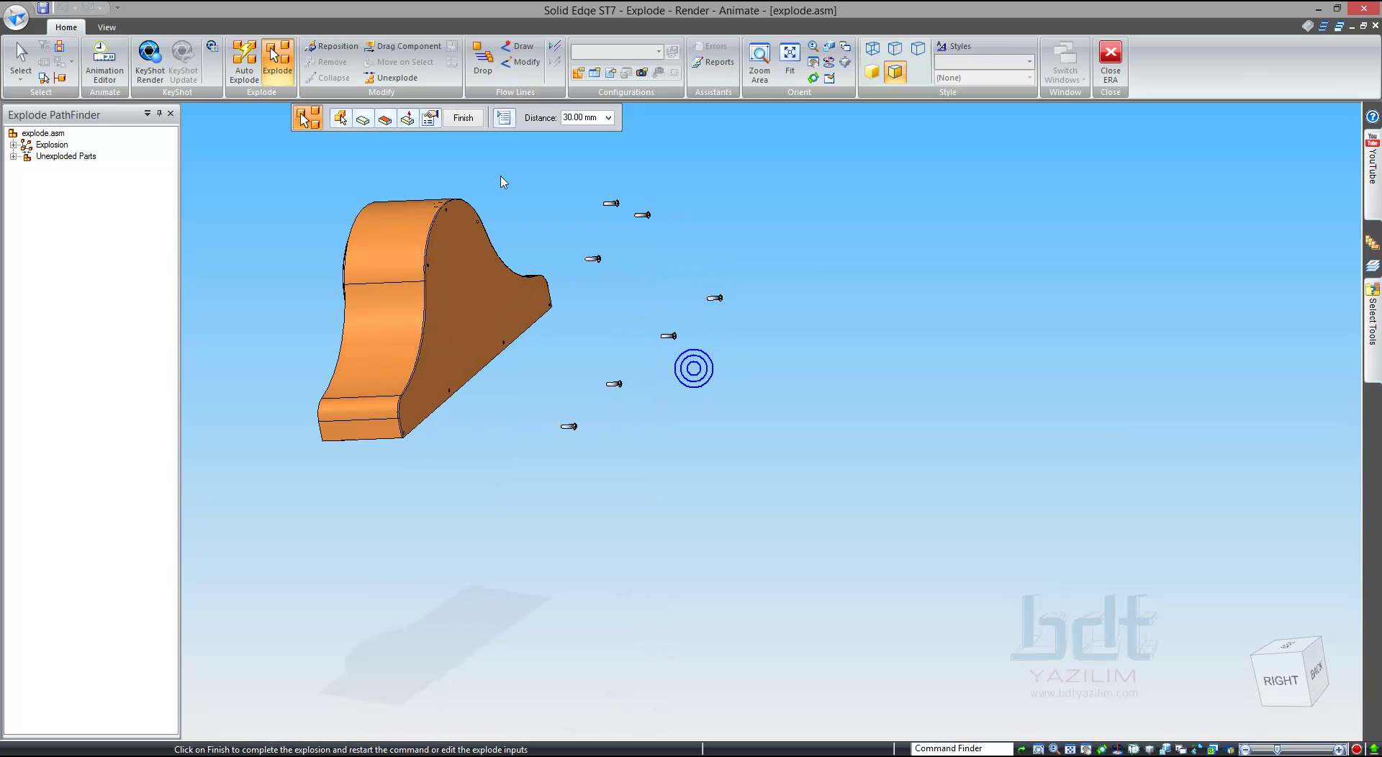
pyautogui.click(462, 121)
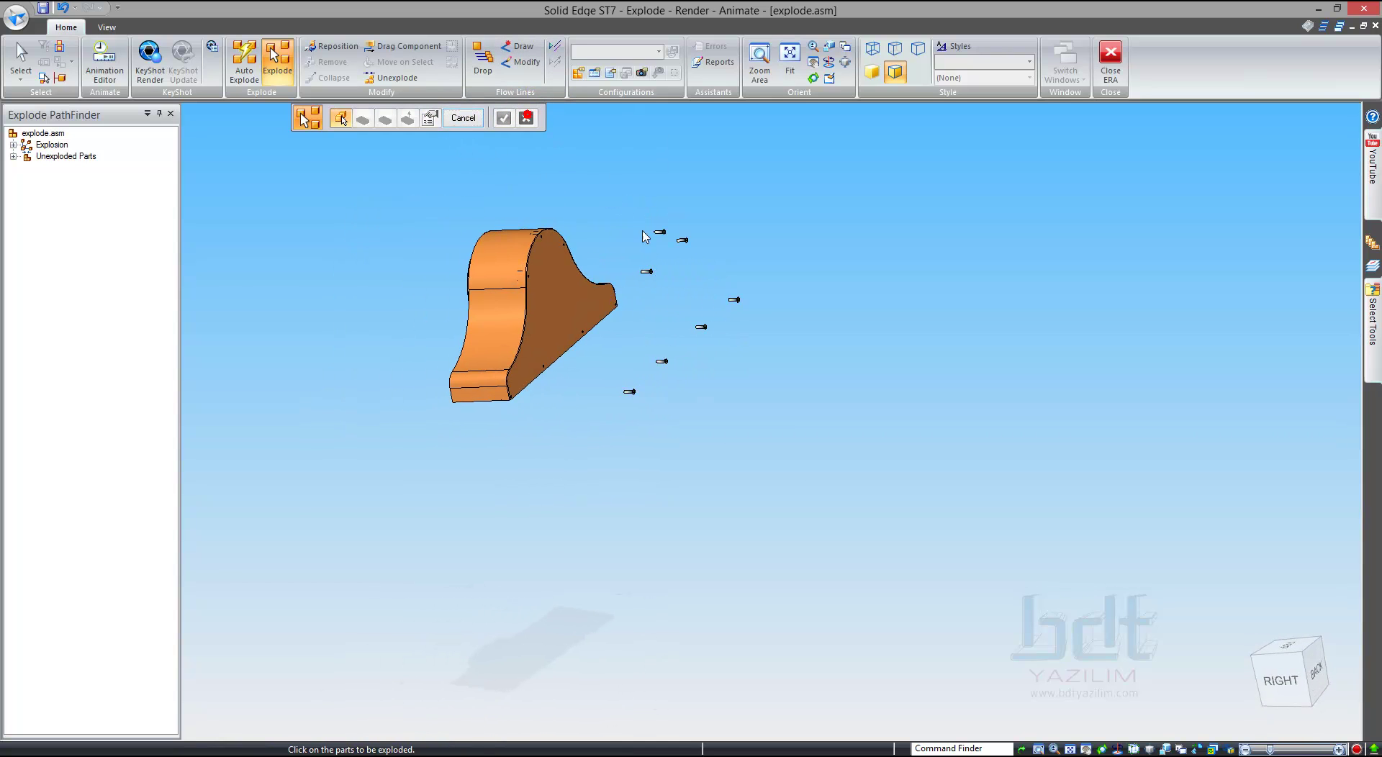
# Step: Explode the back plate and screws away from e_case, using the case face for direction
pyautogui.moveTo(645, 237); pyautogui.dragTo(638, 238, button='middle')
pyautogui.click(492, 233)
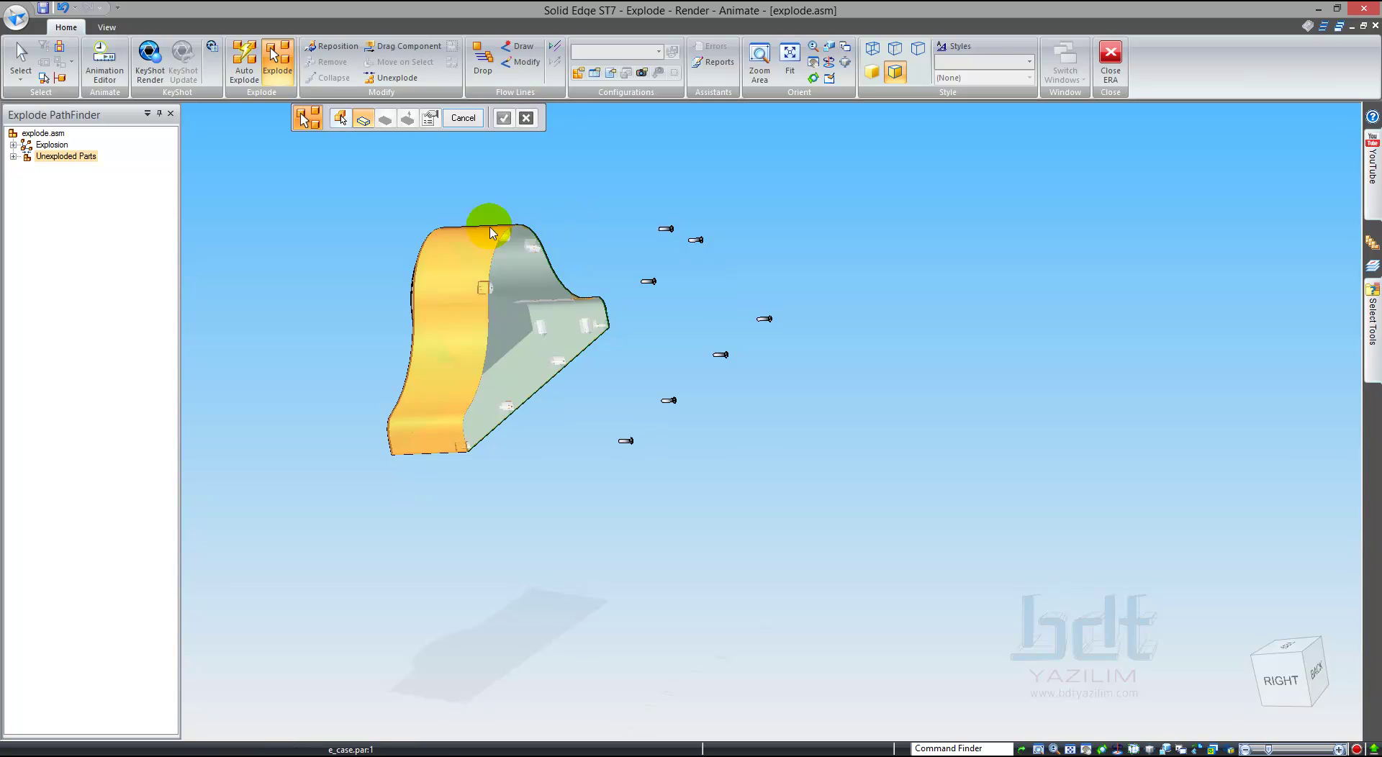
pyautogui.scroll(3, 508, 247)
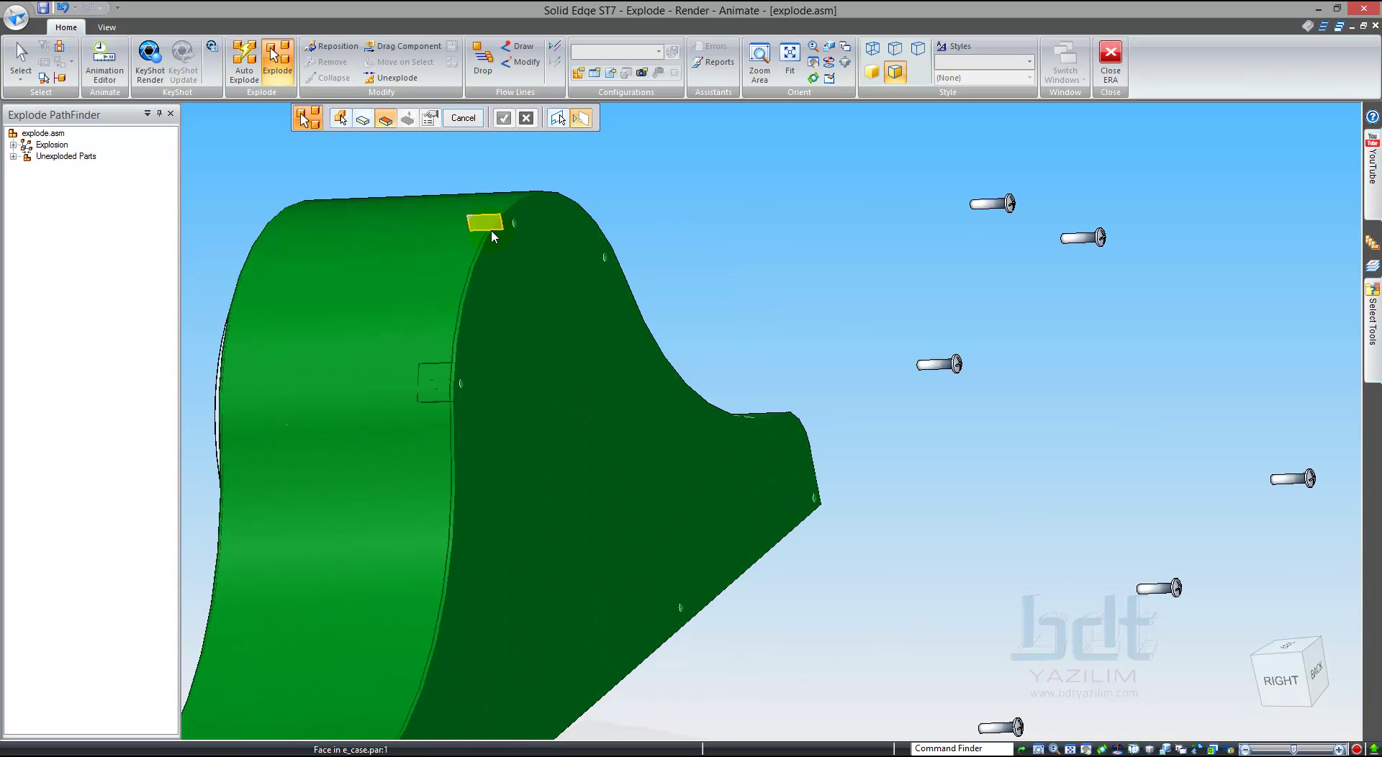
pyautogui.click(478, 248)
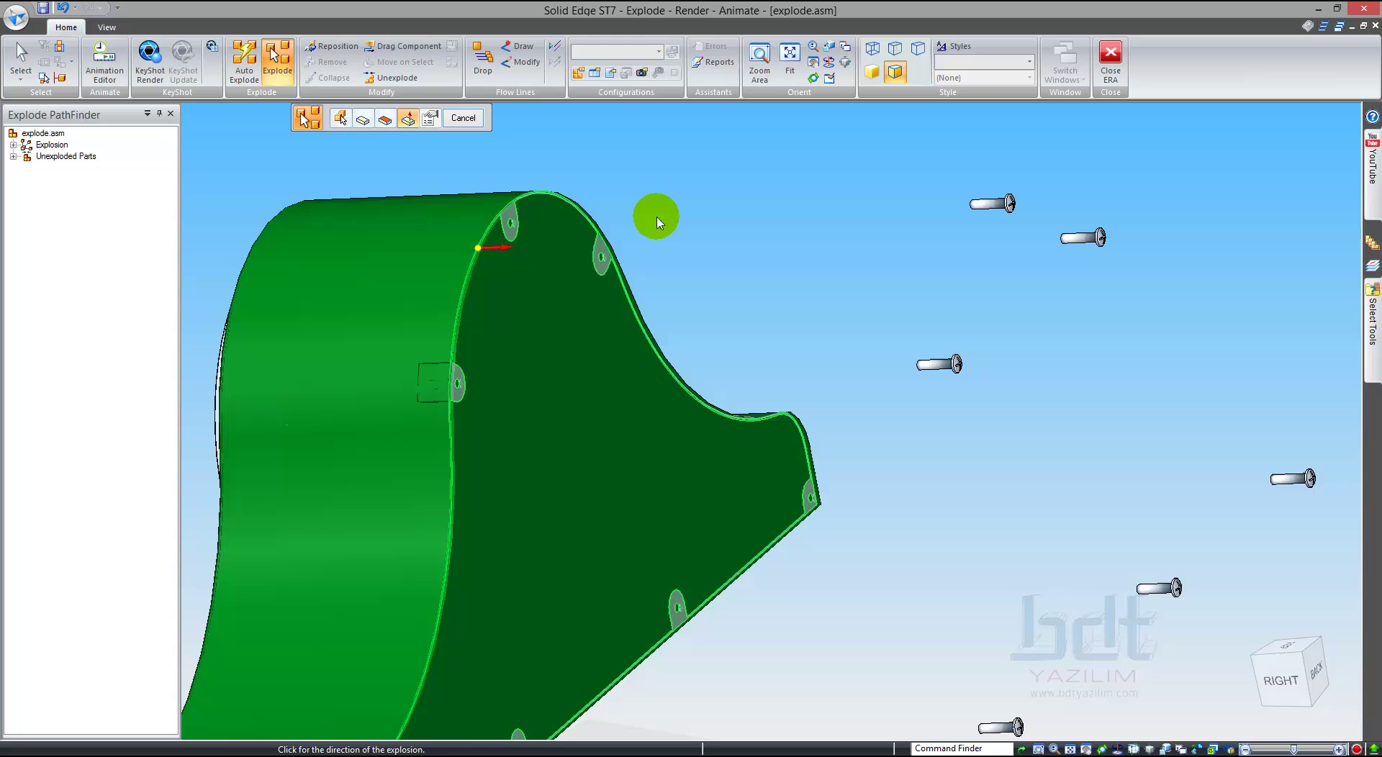
pyautogui.click(657, 219)
pyautogui.click(695, 232)
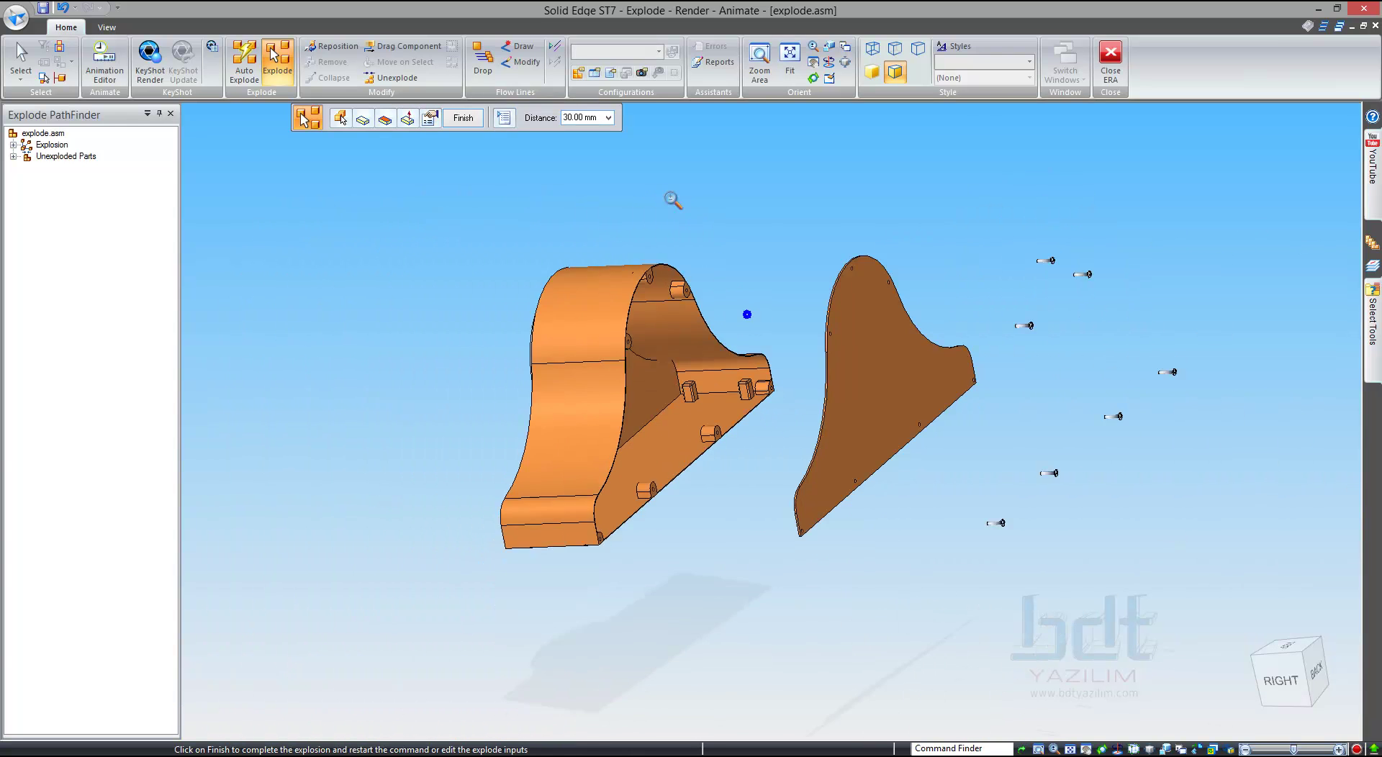
# Step: Inspect the exploded backplate from several angles and finish the explosion step
pyautogui.moveTo(655, 342); pyautogui.dragTo(653, 358, button='middle')
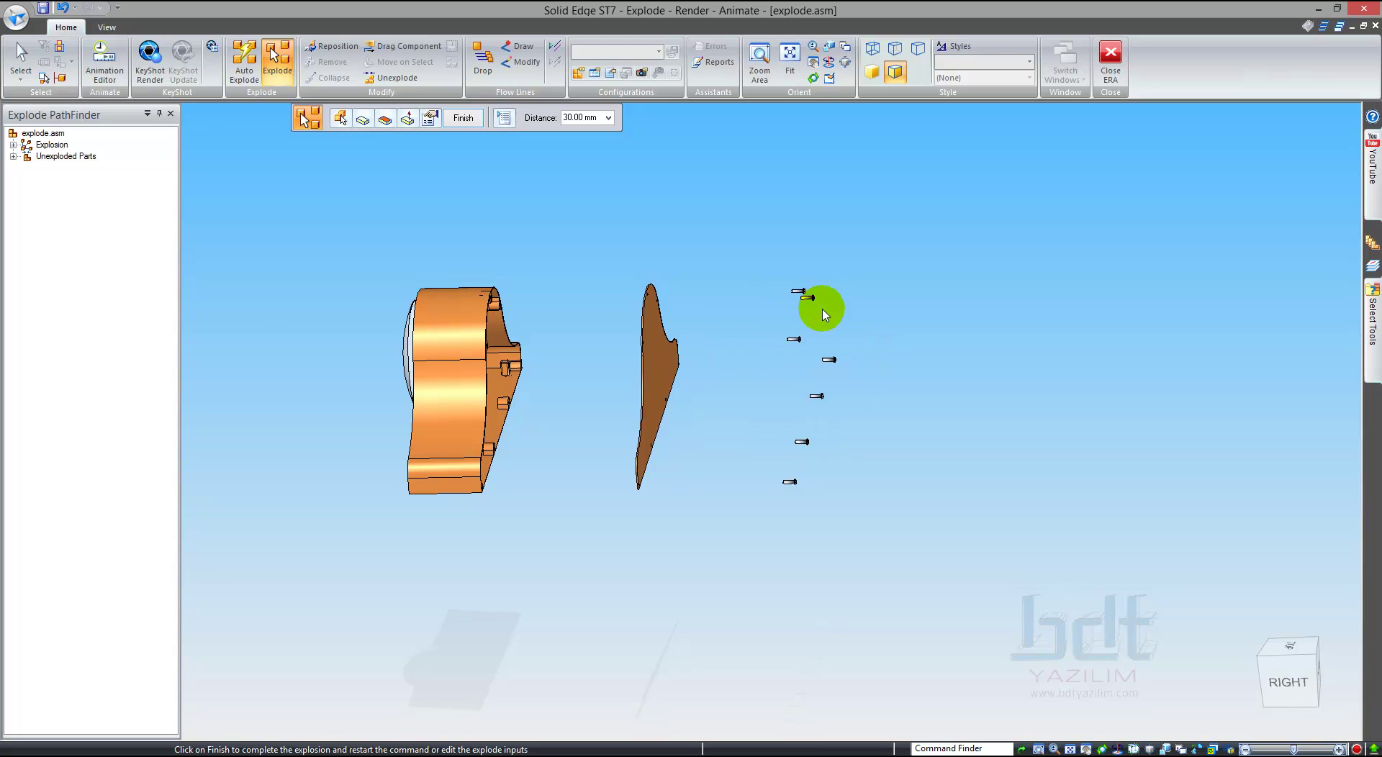
pyautogui.moveTo(666, 427); pyautogui.dragTo(716, 311, button='middle')
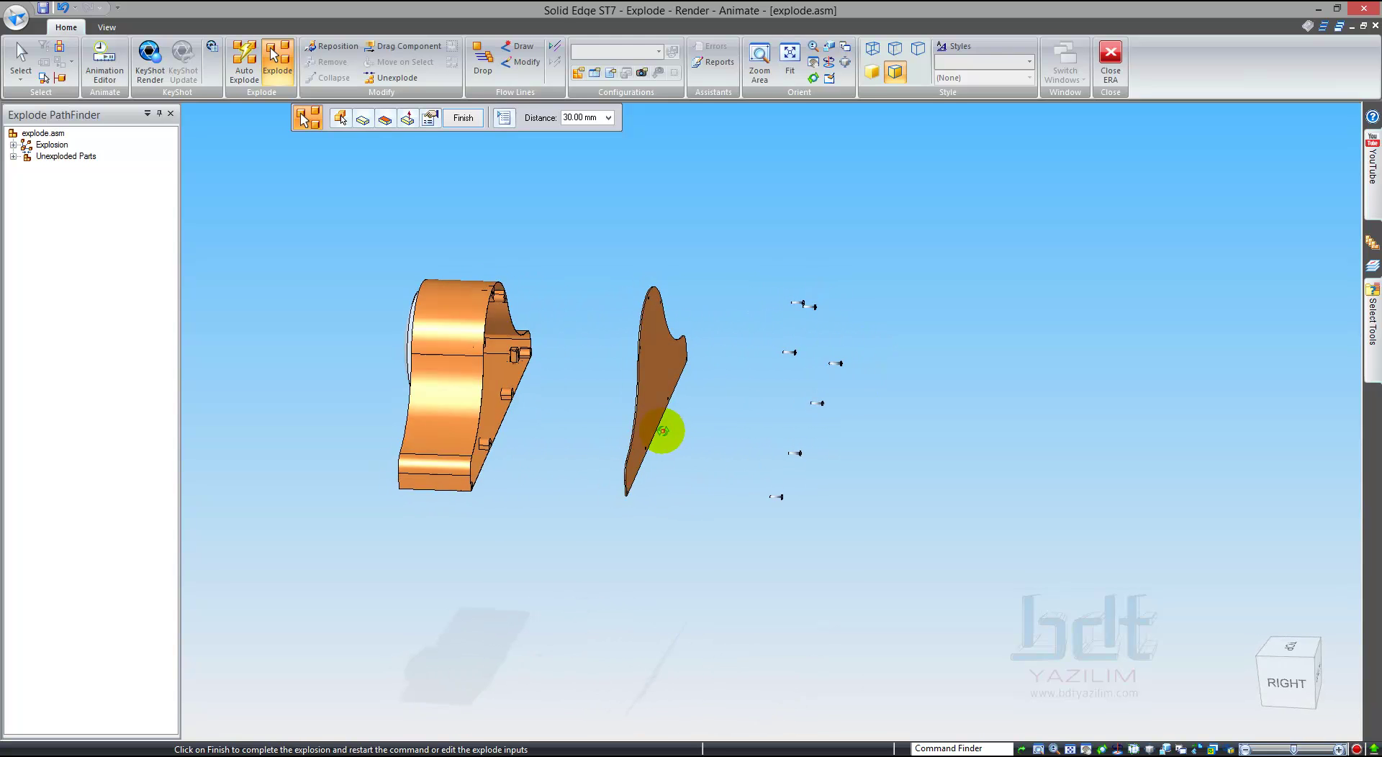
pyautogui.moveTo(540, 367); pyautogui.dragTo(595, 370, button='middle')
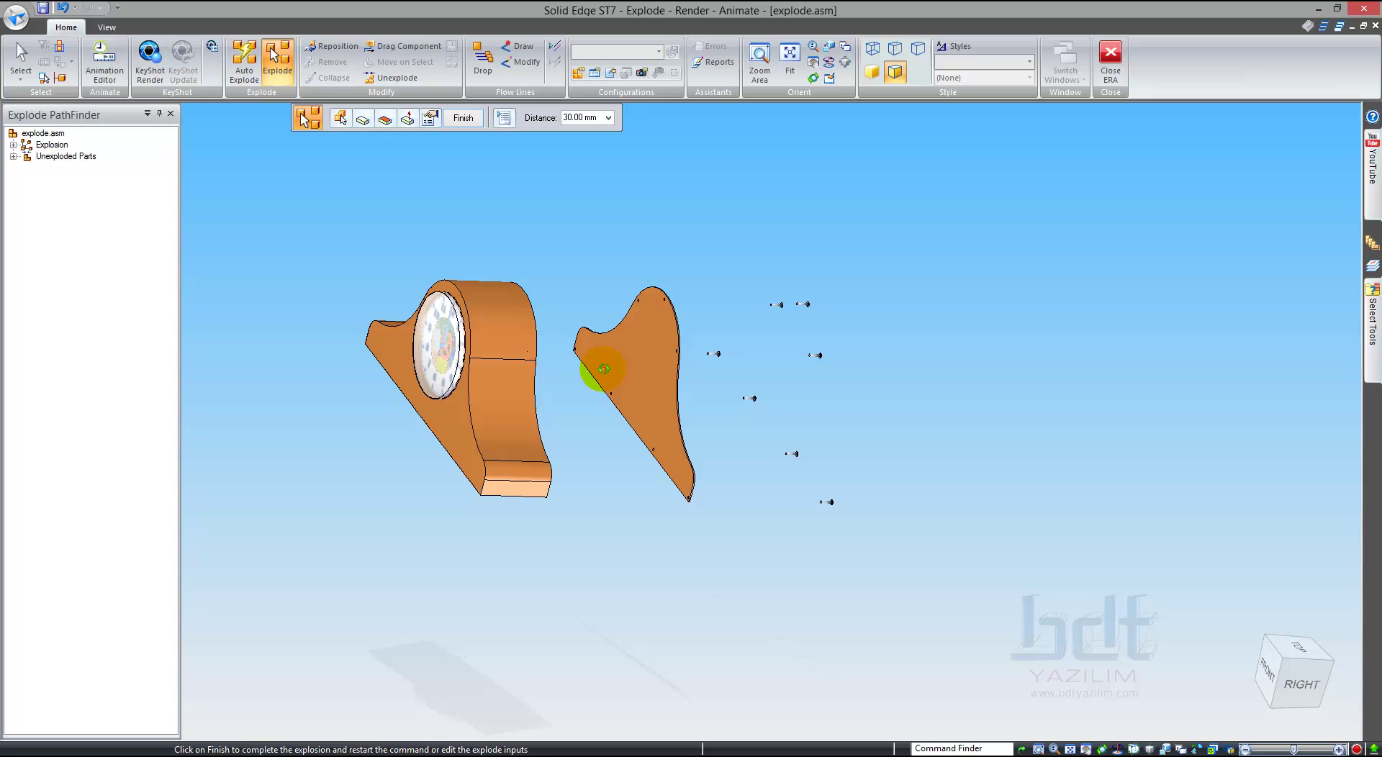
pyautogui.click(463, 118)
pyautogui.keyDown('shift'); pyautogui.moveTo(519, 210); pyautogui.dragTo(642, 211, button='middle'); pyautogui.keyUp('shift')
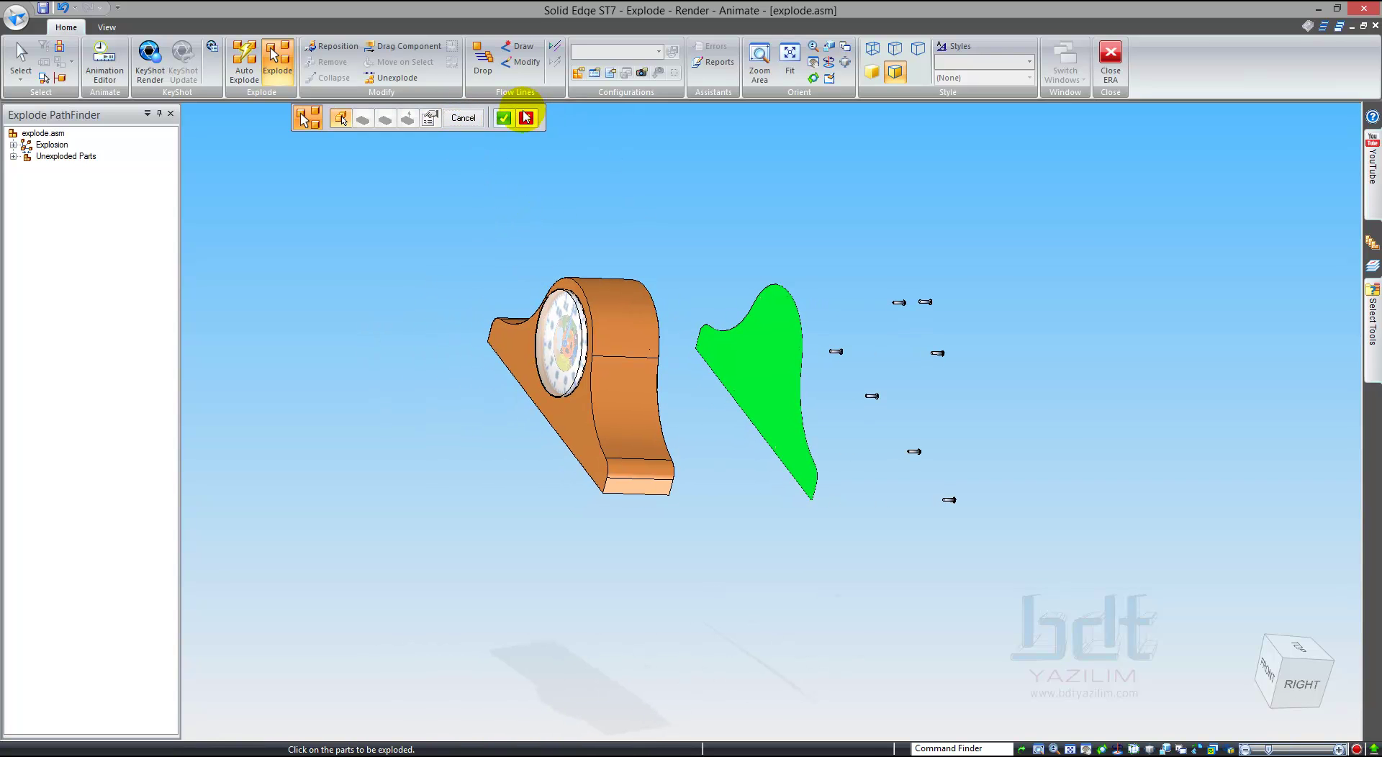
# Step: Explode the clock glass forward, keeping the clock body stationary
pyautogui.click(563, 372)
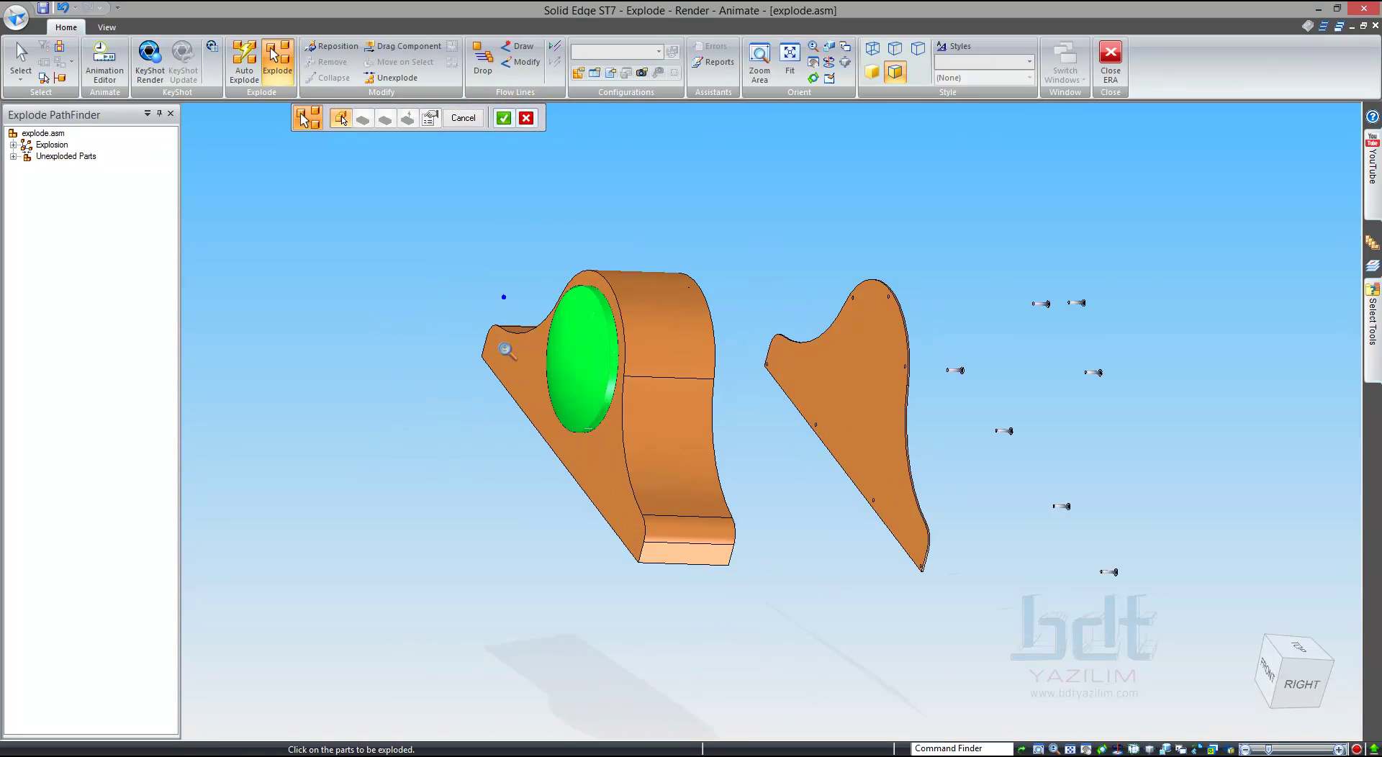
pyautogui.scroll(3, 495, 267)
pyautogui.rightClick(495, 264)
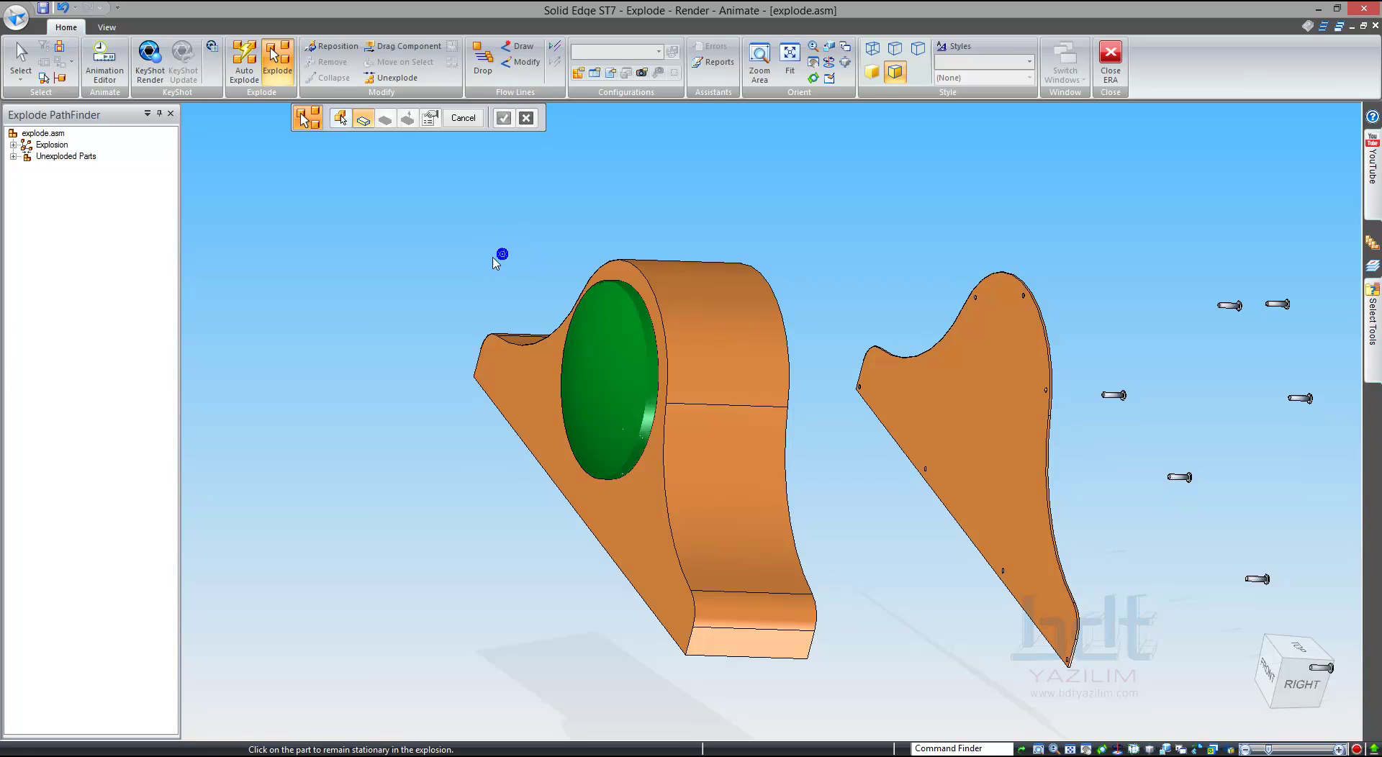
pyautogui.click(603, 524)
pyautogui.rightClick(465, 520)
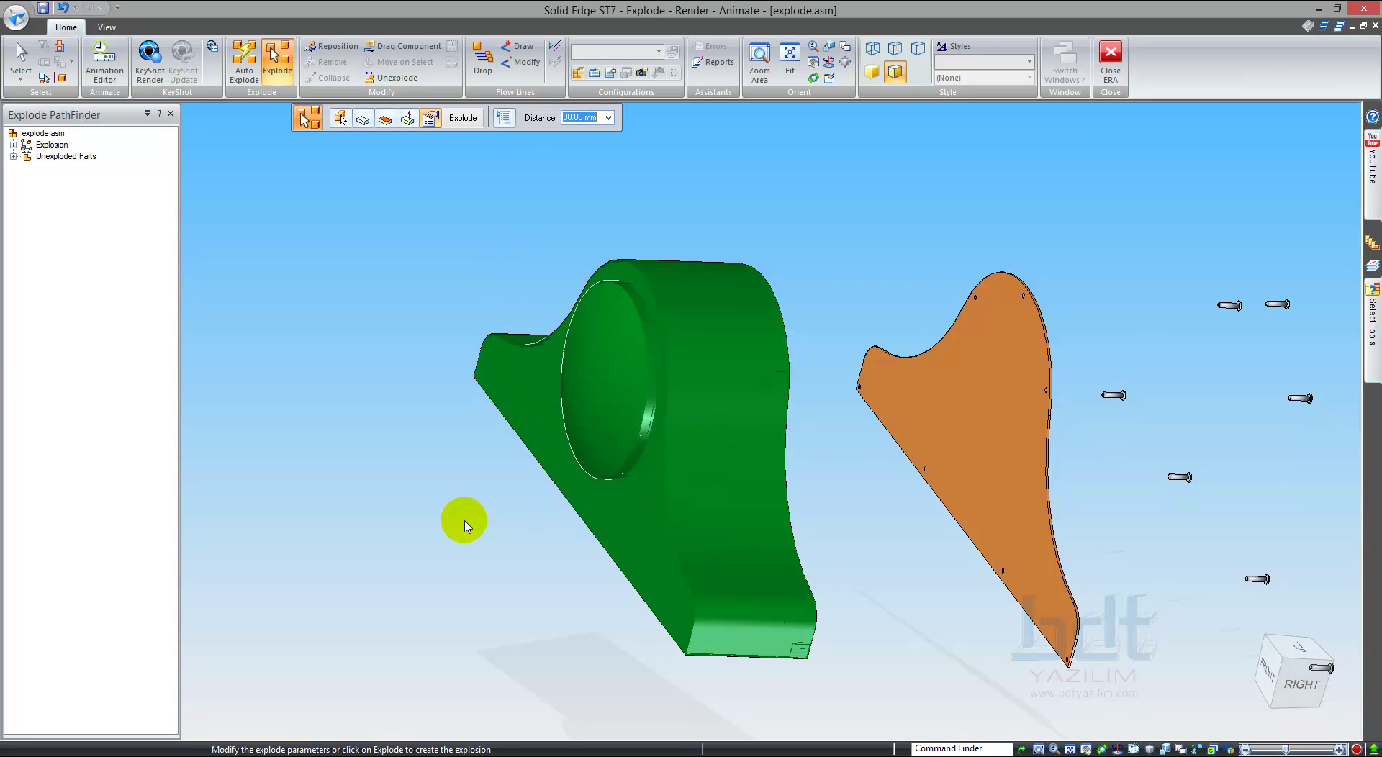
pyautogui.rightClick(442, 508)
pyautogui.click(503, 118)
# Step: Explode the clock face forward from the case face and finish, then switch to right view
pyautogui.click(602, 314)
pyautogui.rightClick(482, 168)
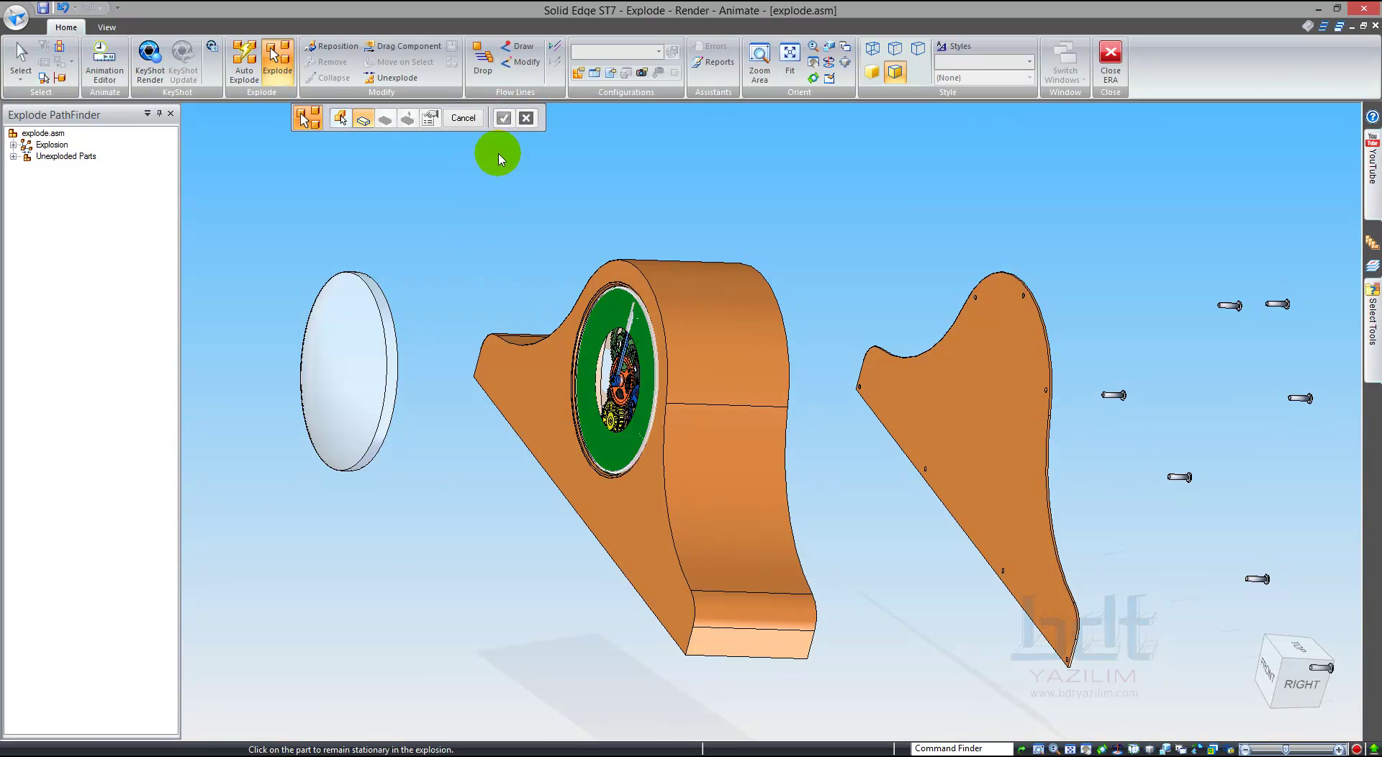
pyautogui.click(565, 471)
pyautogui.click(519, 414)
pyautogui.click(457, 423)
pyautogui.click(456, 425)
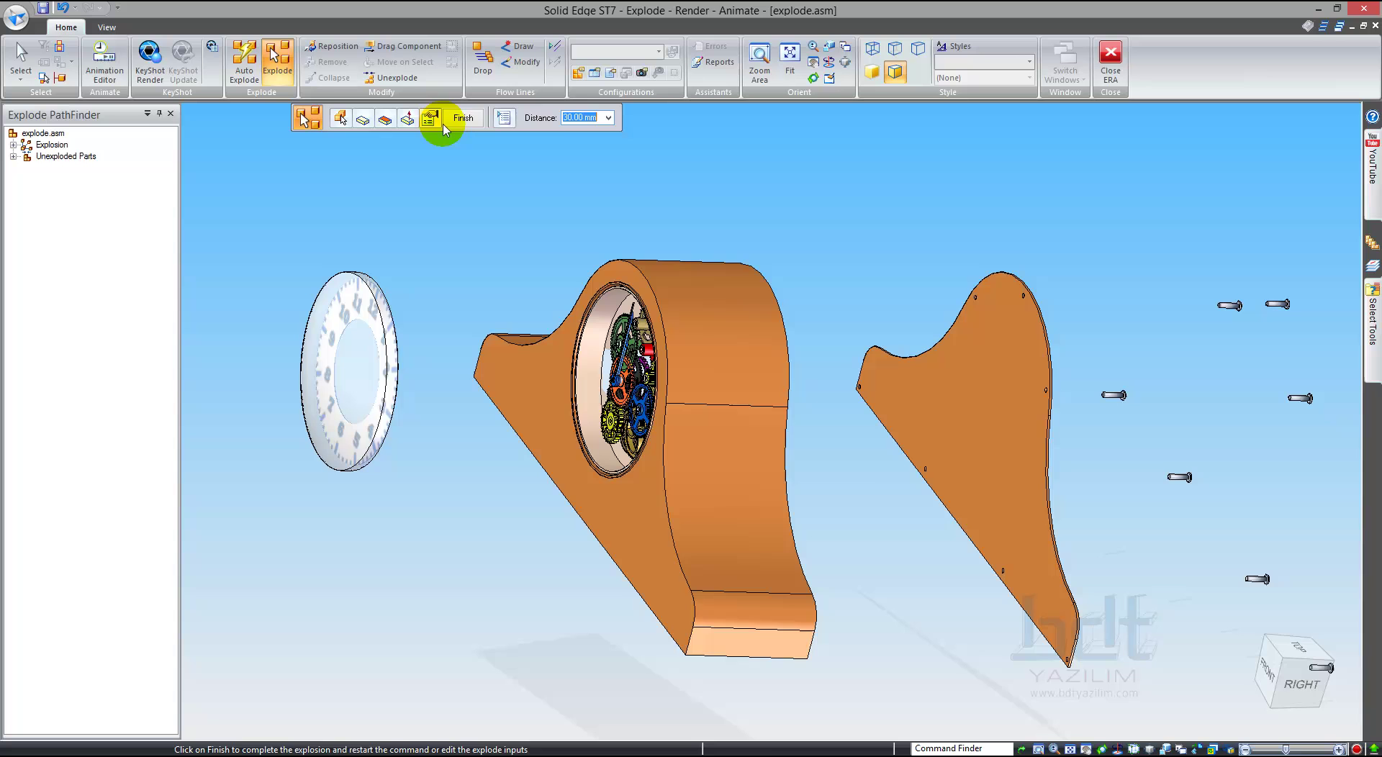
pyautogui.click(462, 118)
pyautogui.hotkey('ctrl', 'r')
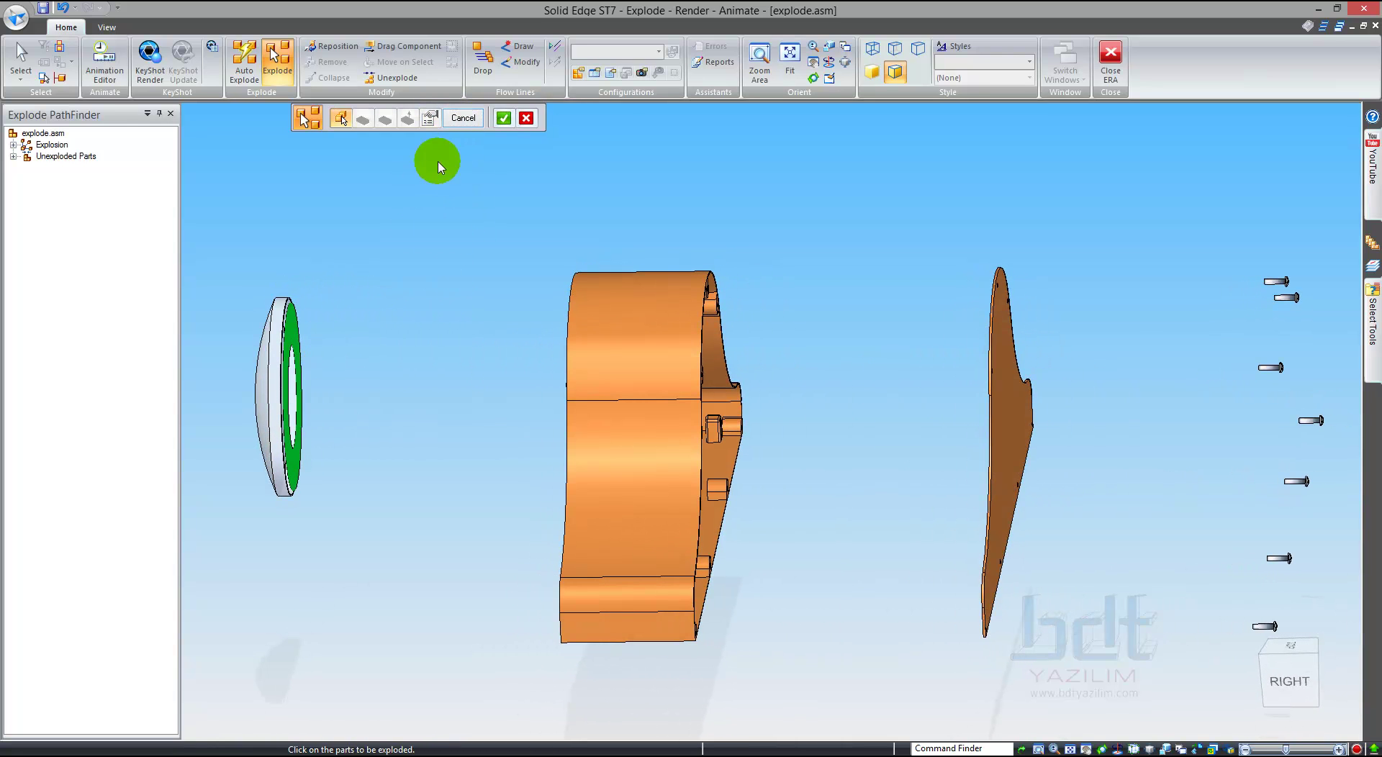
# Step: Finish the previous step and orbit to view the clock face and housing
pyautogui.click(463, 118)
pyautogui.scroll(5, 249, 352)
pyautogui.scroll(5, 400, 317)
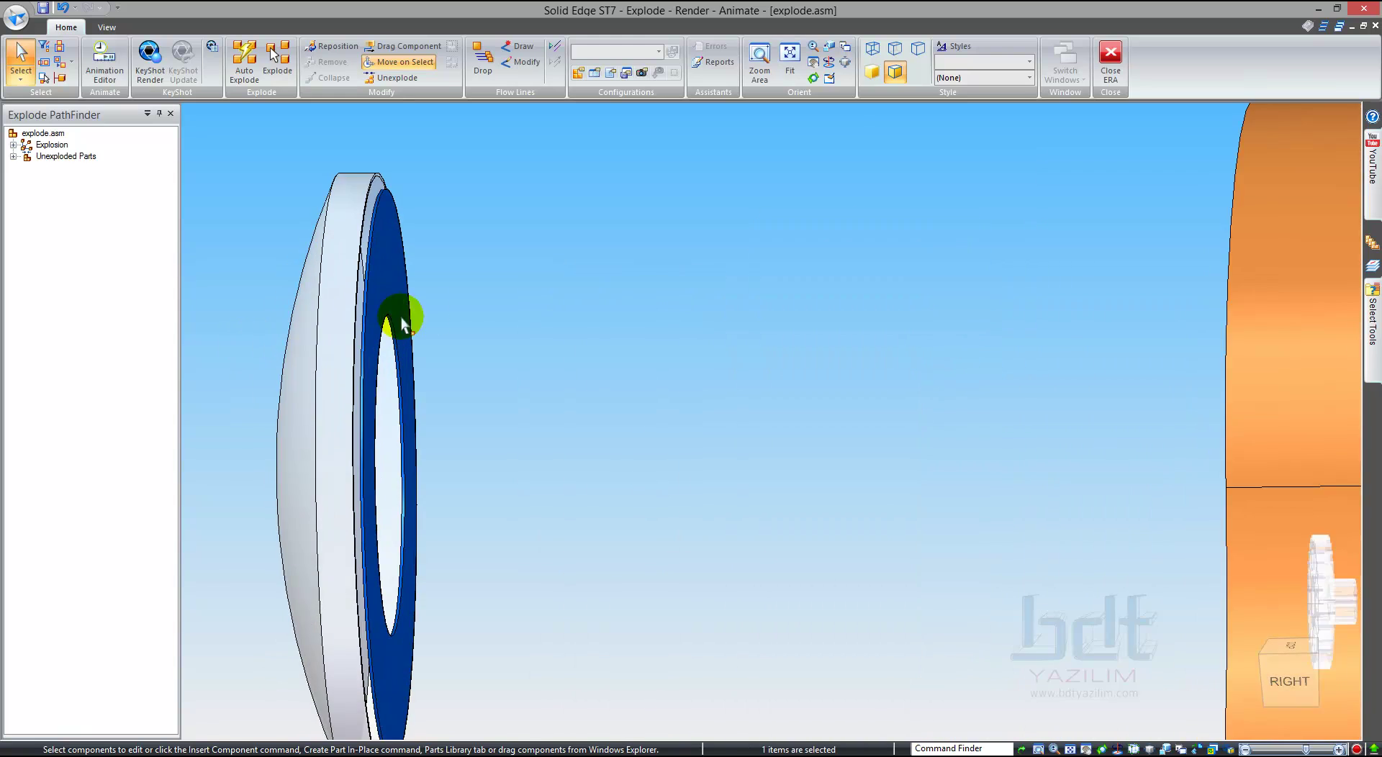
pyautogui.moveTo(401, 318); pyautogui.dragTo(545, 302, button='middle')
pyautogui.scroll(-5, 545, 302)
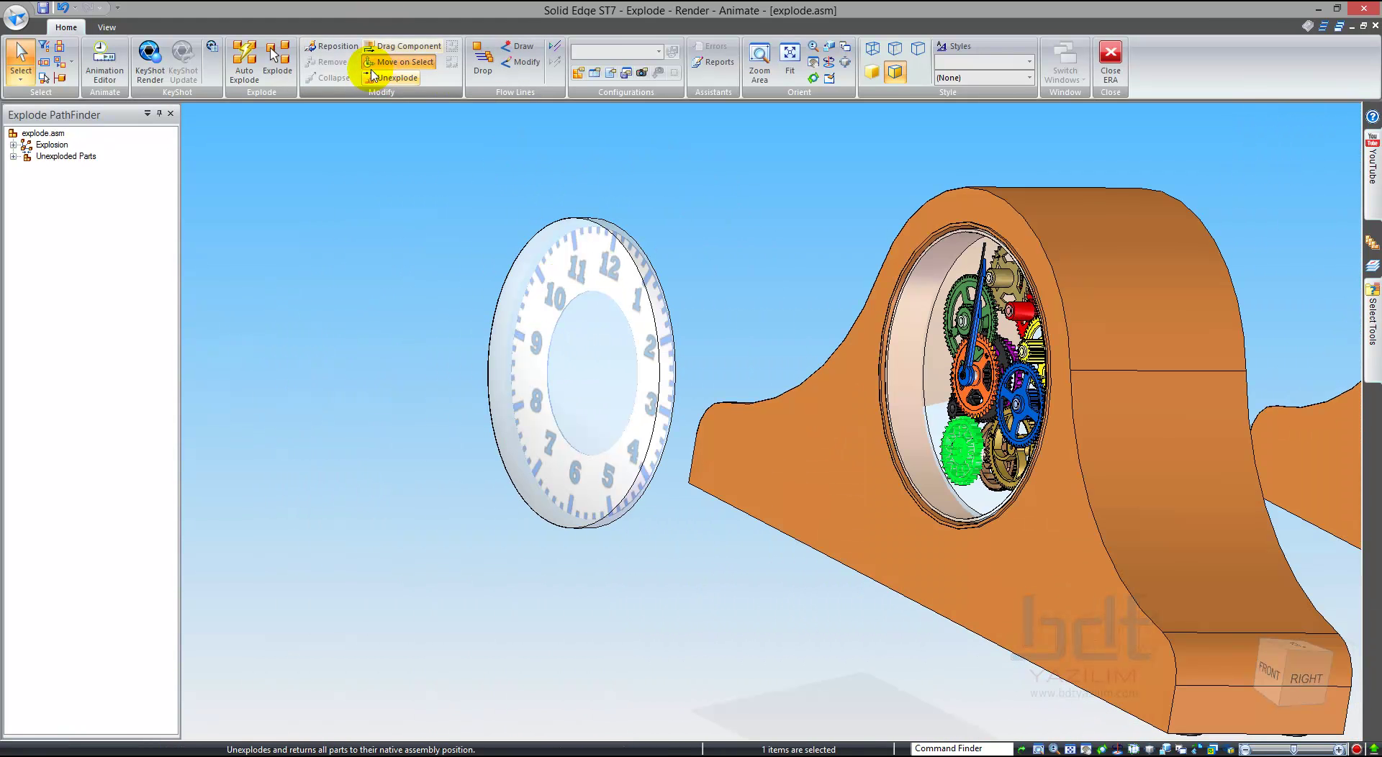
# Step: Explode the glass a further 30 mm ahead of the dial, picking face and direction
pyautogui.click(277, 64)
pyautogui.click(540, 293)
pyautogui.click(566, 259)
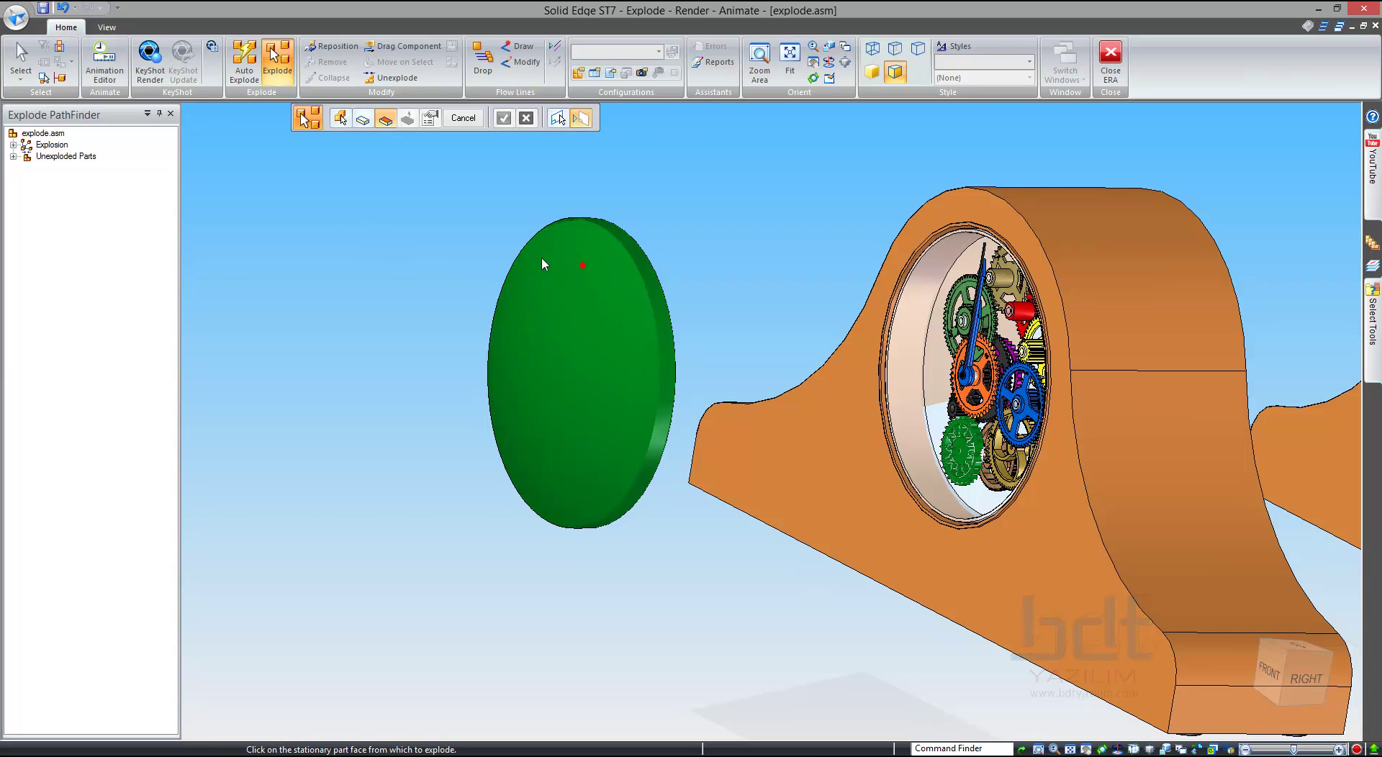
pyautogui.click(580, 260)
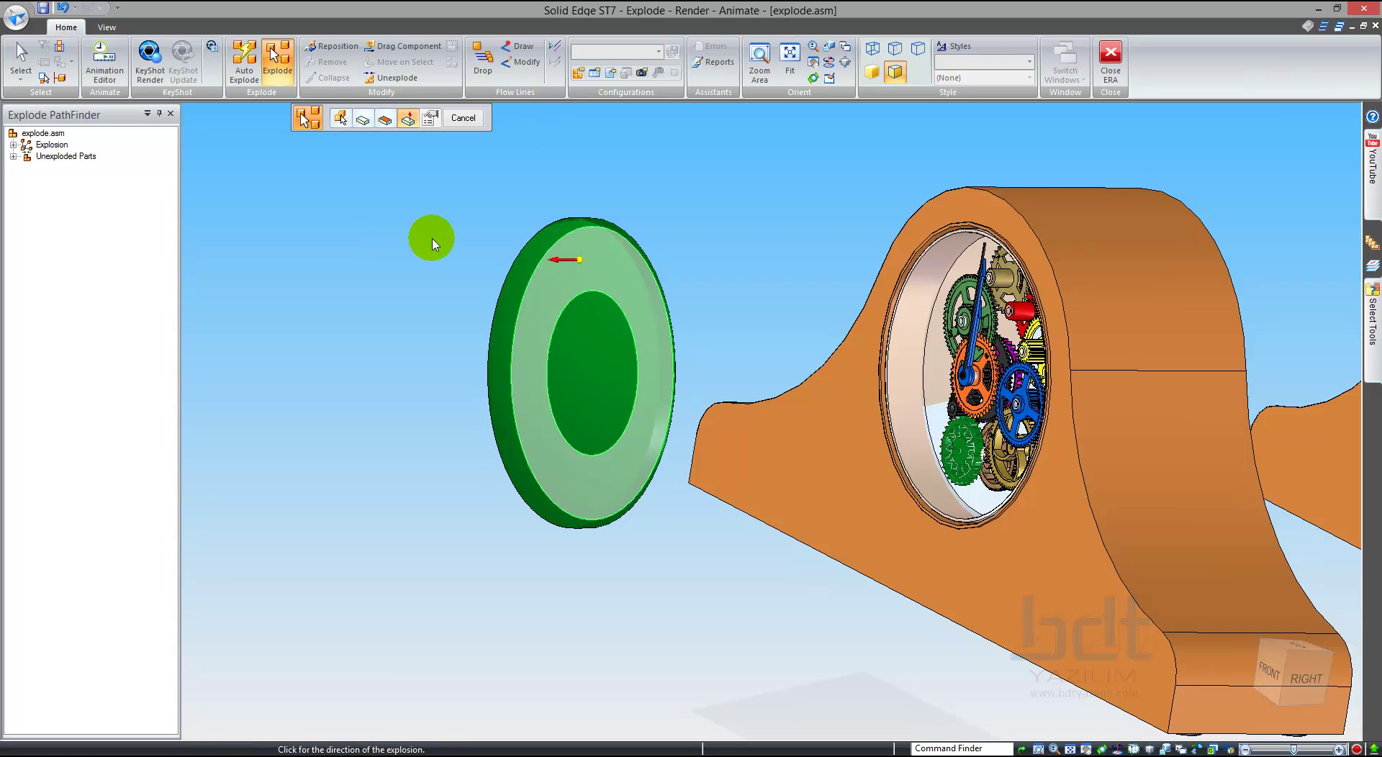
pyautogui.click(432, 245)
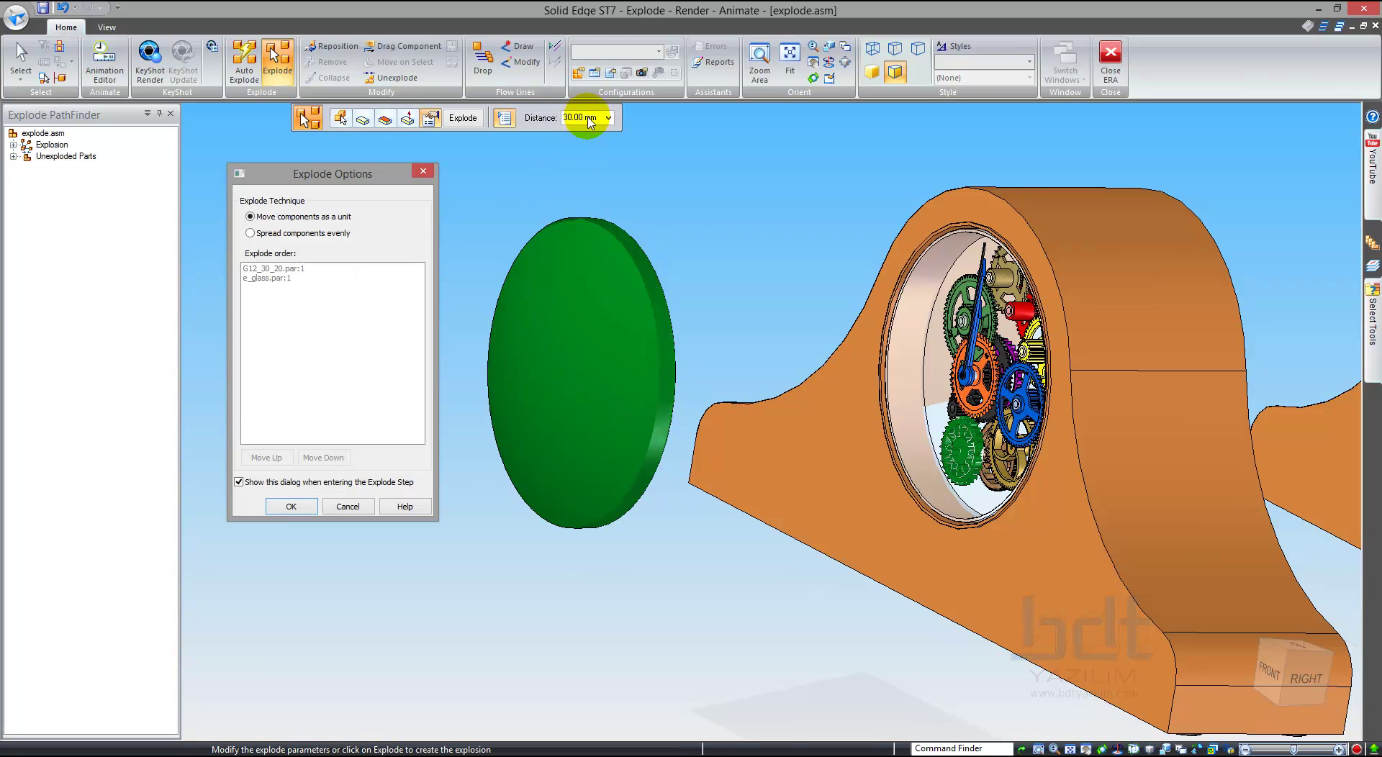
pyautogui.click(286, 508)
pyautogui.click(461, 117)
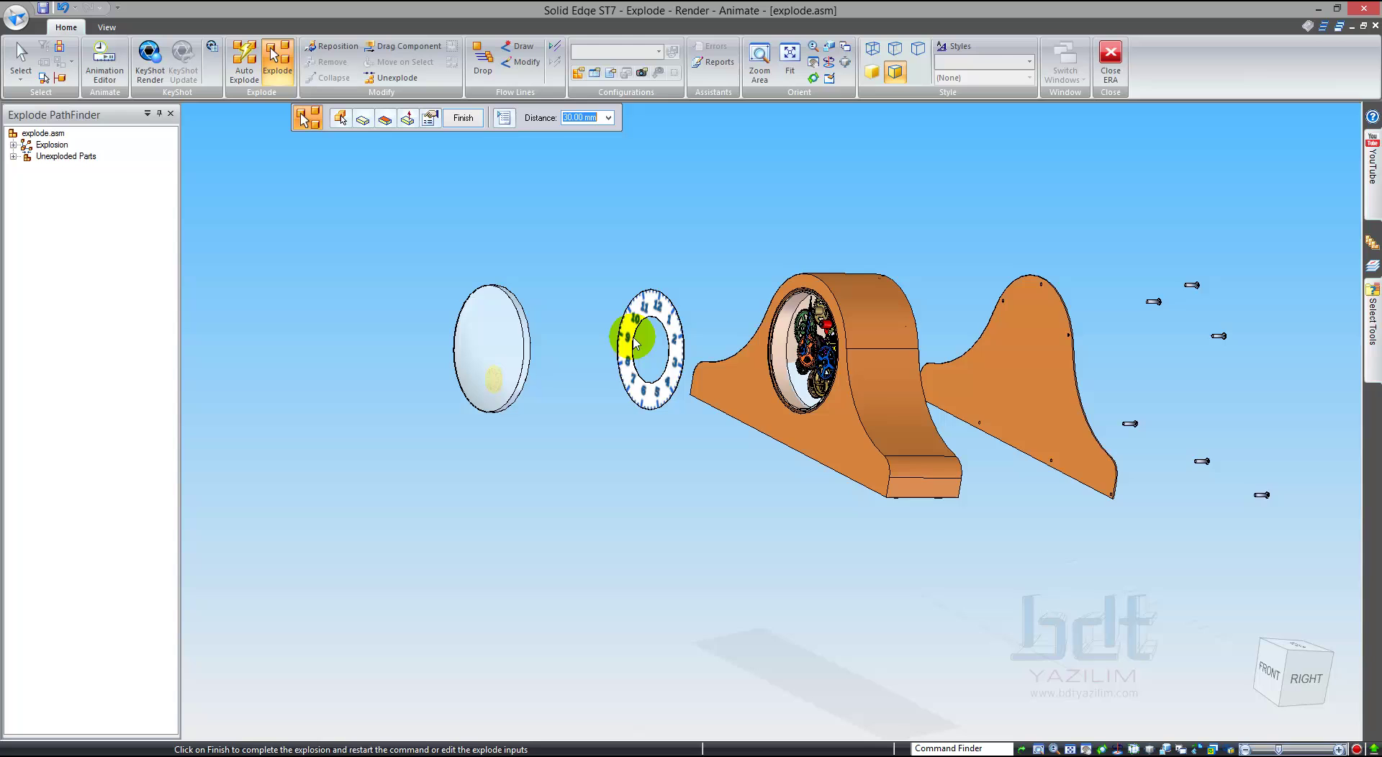
# Step: Accept the glass selection and finish its explosion step
pyautogui.click(338, 119)
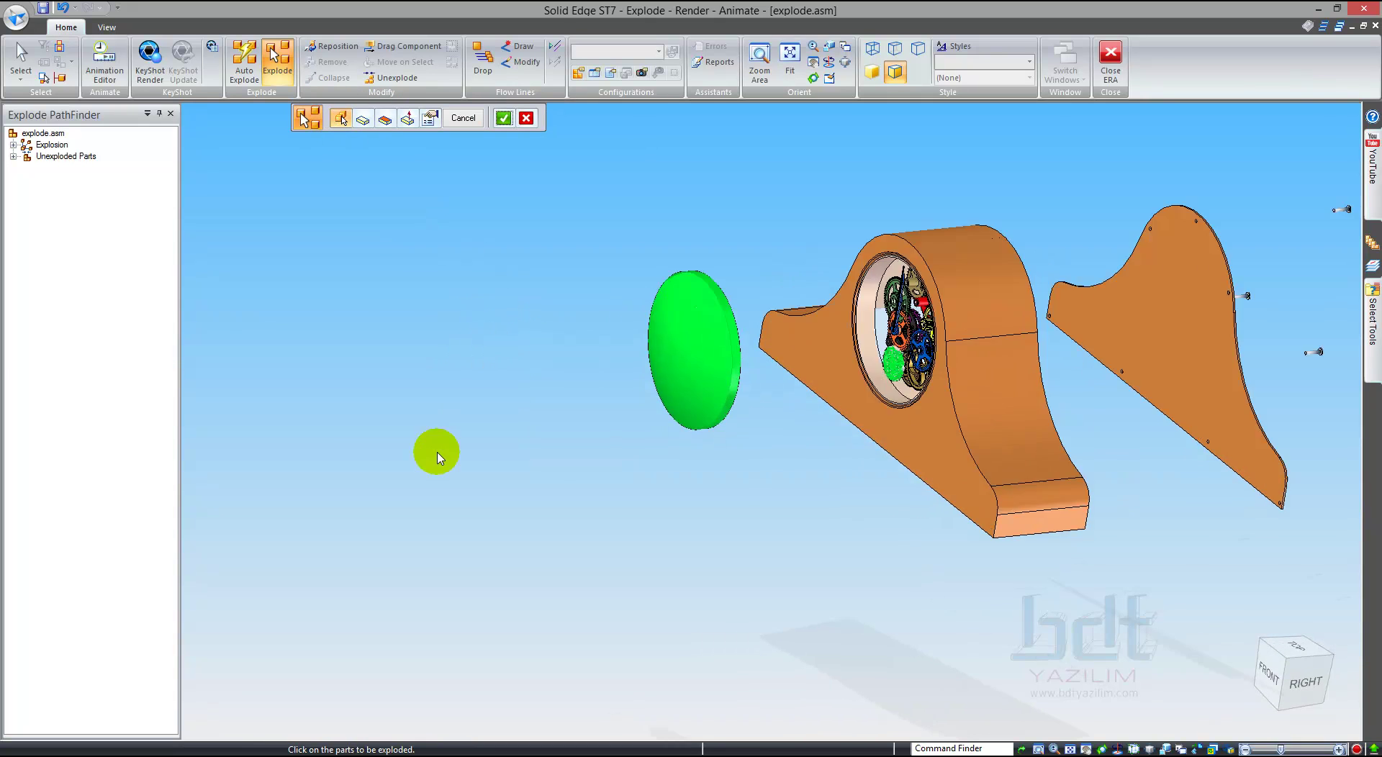
pyautogui.scroll(5, 536, 432)
pyautogui.scroll(-5, 833, 420)
pyautogui.scroll(5, 1057, 391)
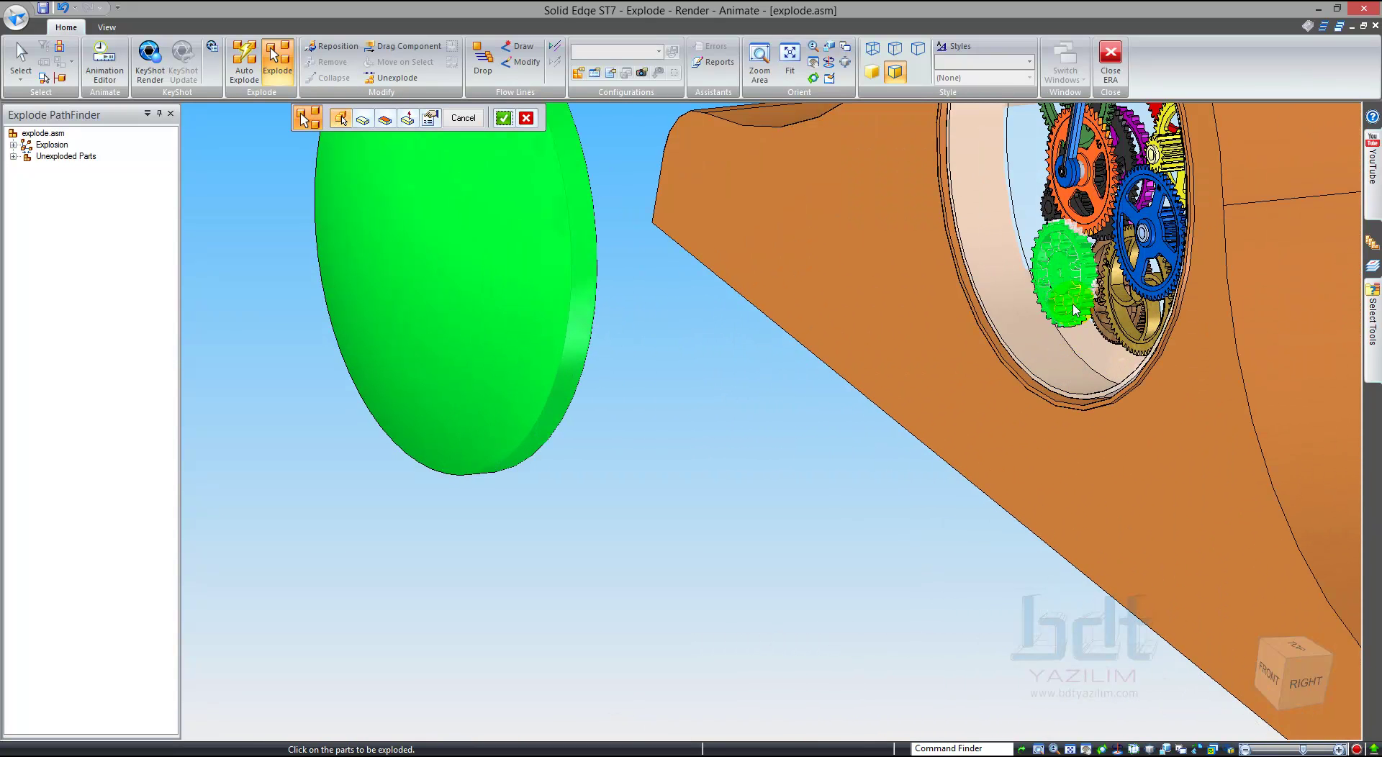
pyautogui.scroll(-4, 685, 463)
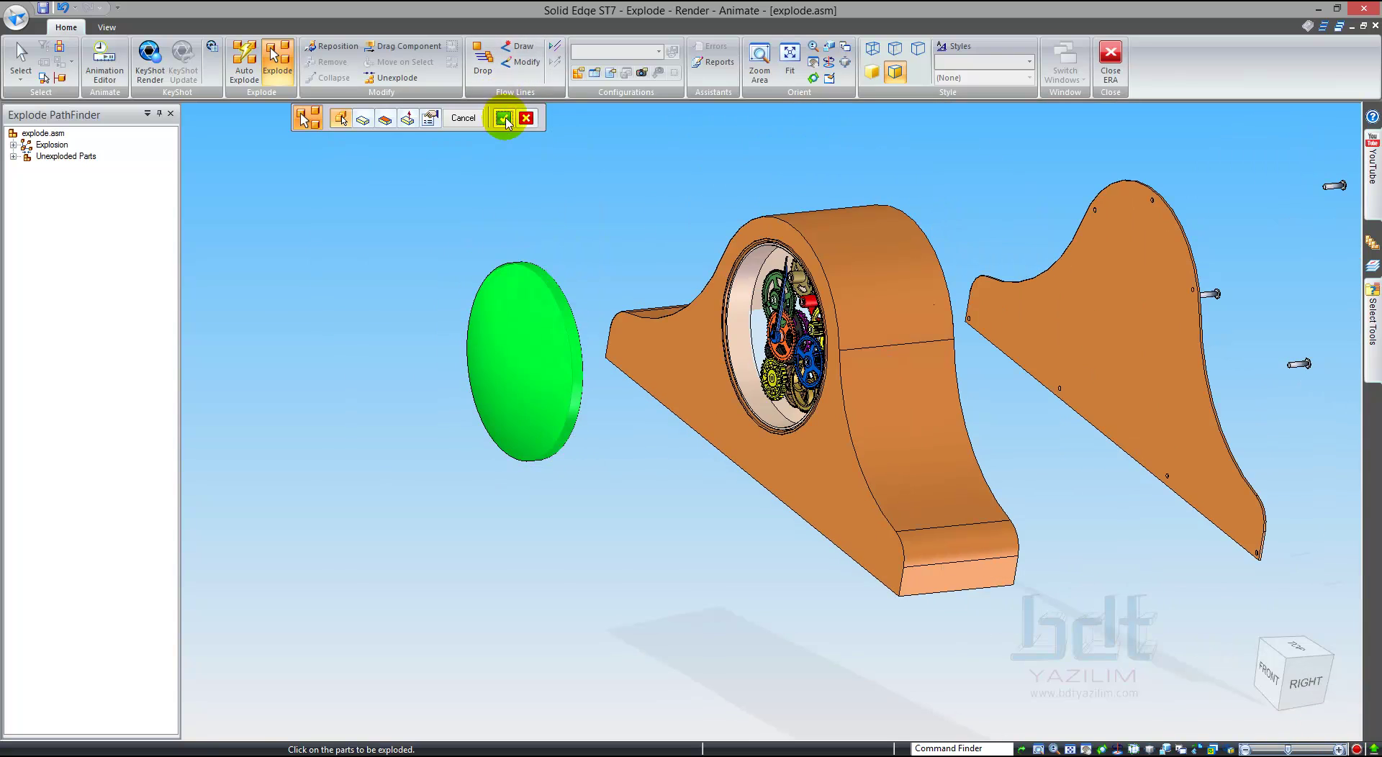
pyautogui.click(503, 118)
pyautogui.click(463, 117)
# Step: Deselect the glass and expand the Explosion tree to show e_case.par:1, Group 3, Group 4 and Moved Parts
pyautogui.scroll(-3, 439, 319)
pyautogui.moveTo(438, 319); pyautogui.dragTo(519, 177, button='middle')
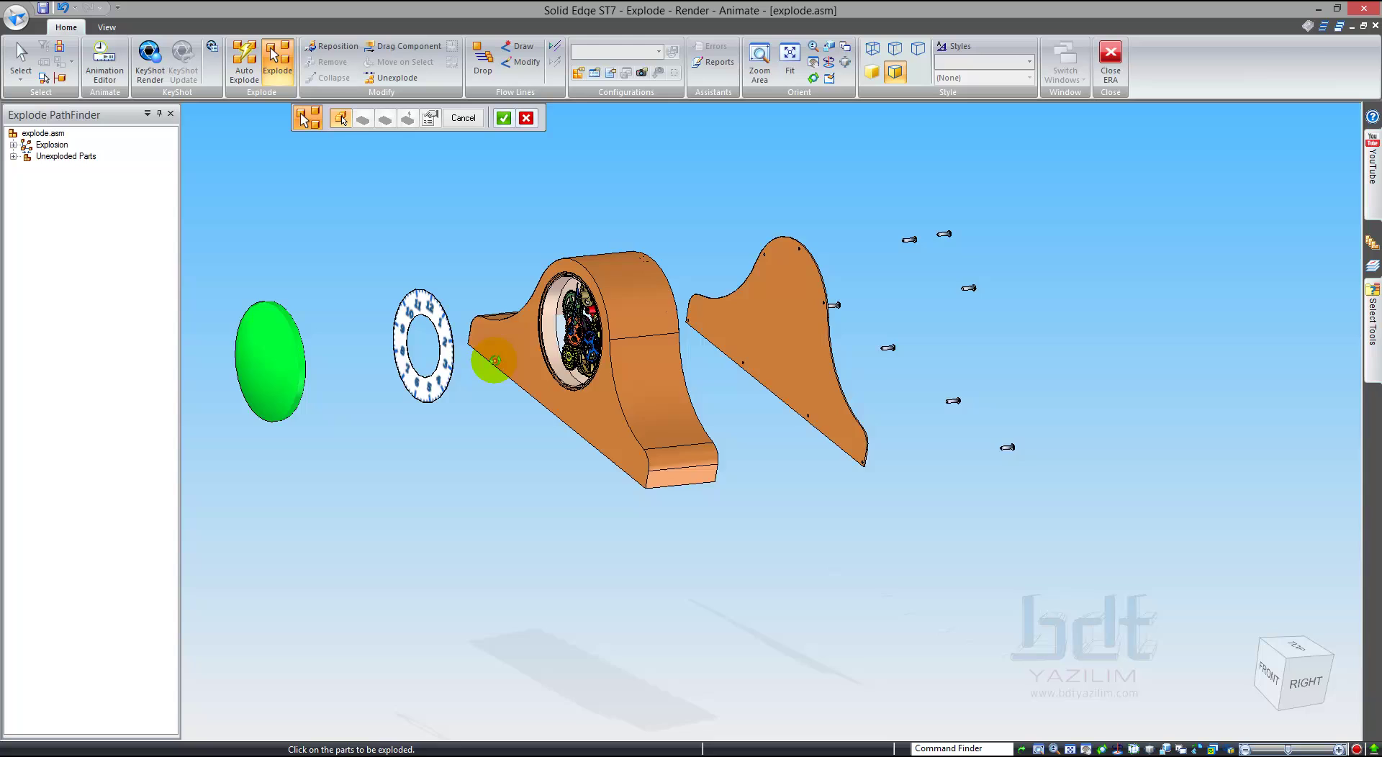
pyautogui.click(465, 118)
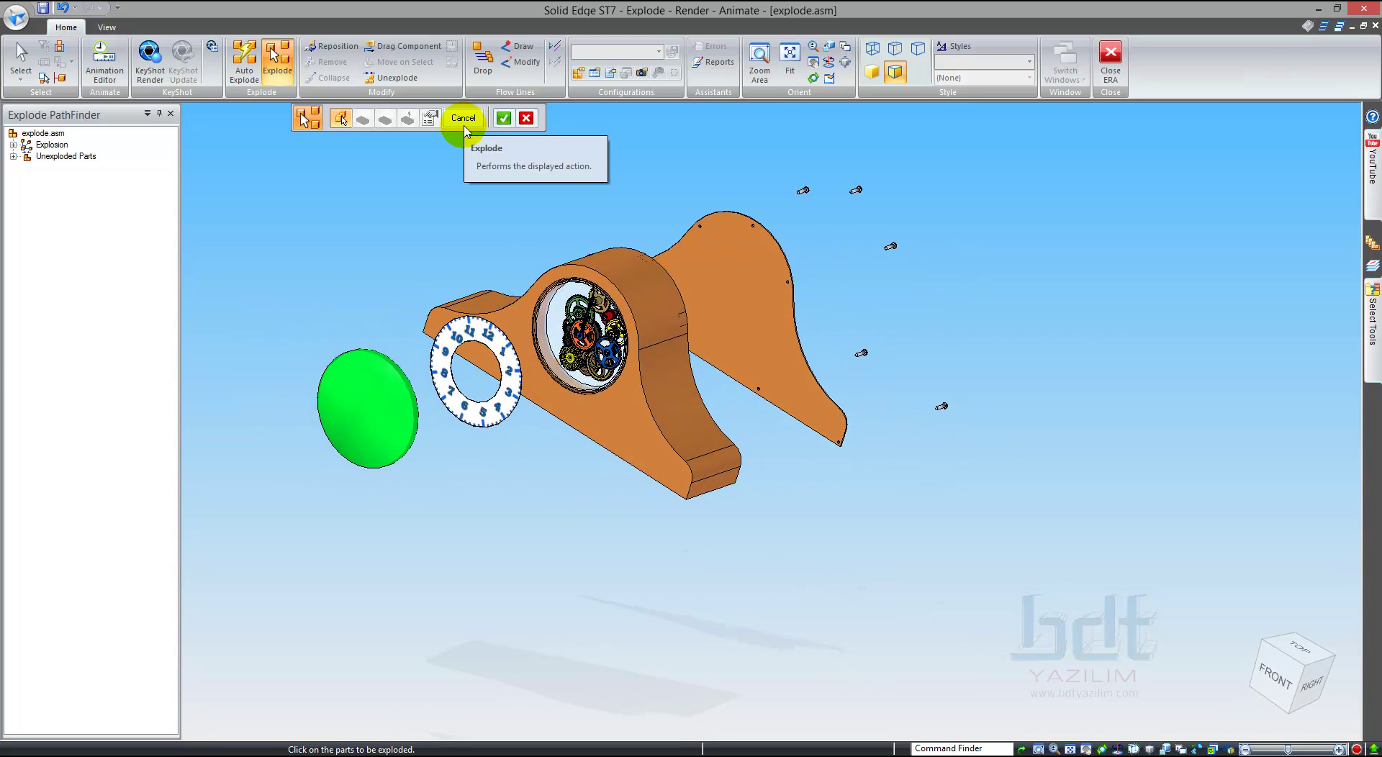
pyautogui.scroll(2, 509, 263)
pyautogui.click(529, 122)
pyautogui.scroll(2, 531, 238)
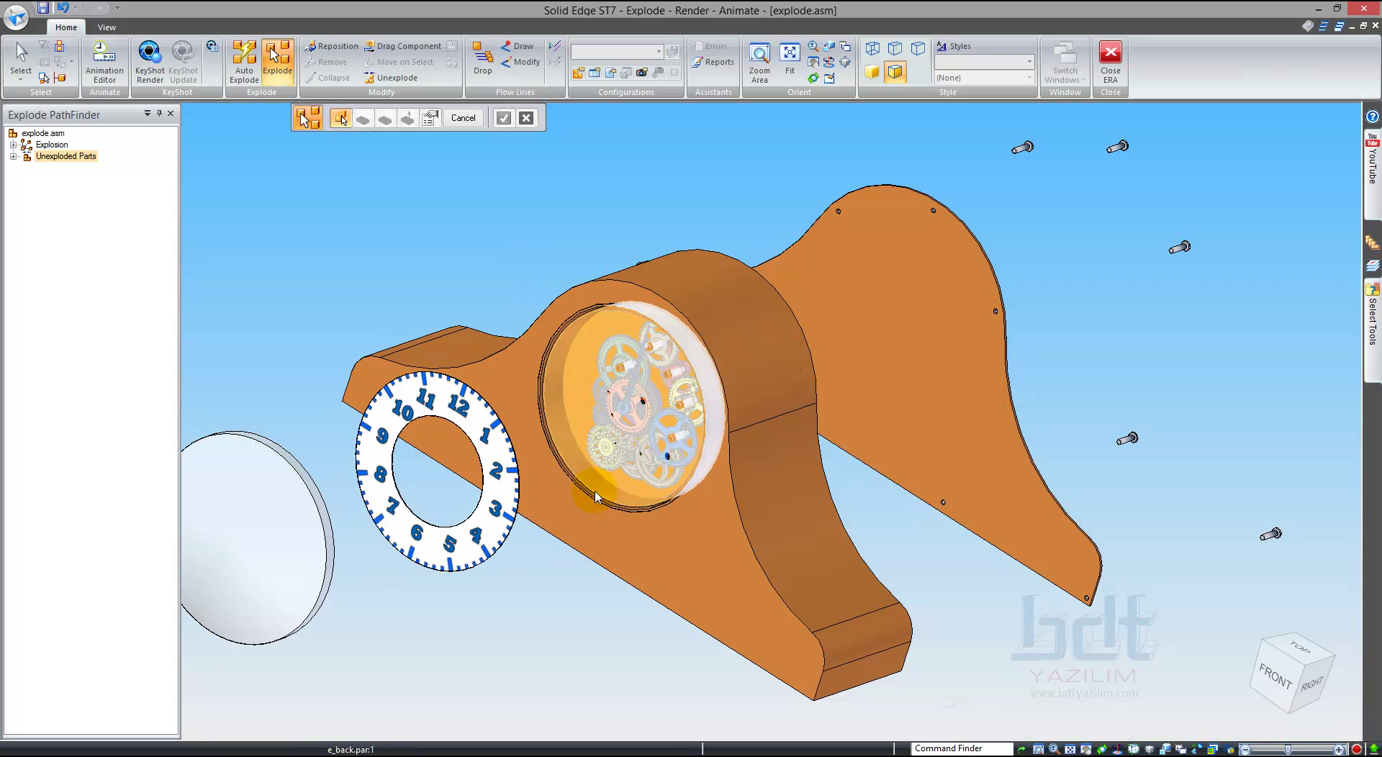
pyautogui.moveTo(576, 425); pyautogui.dragTo(615, 450, button='middle')
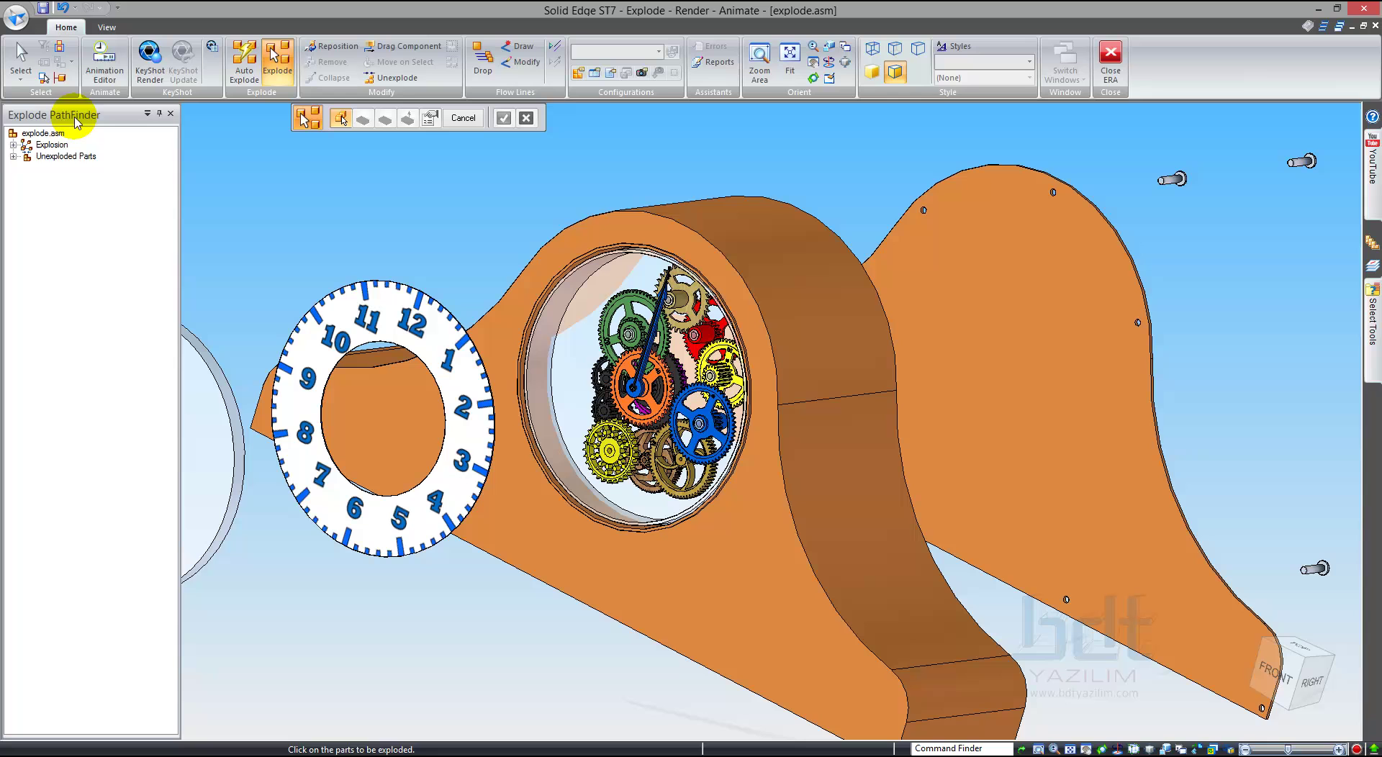
pyautogui.click(12, 146)
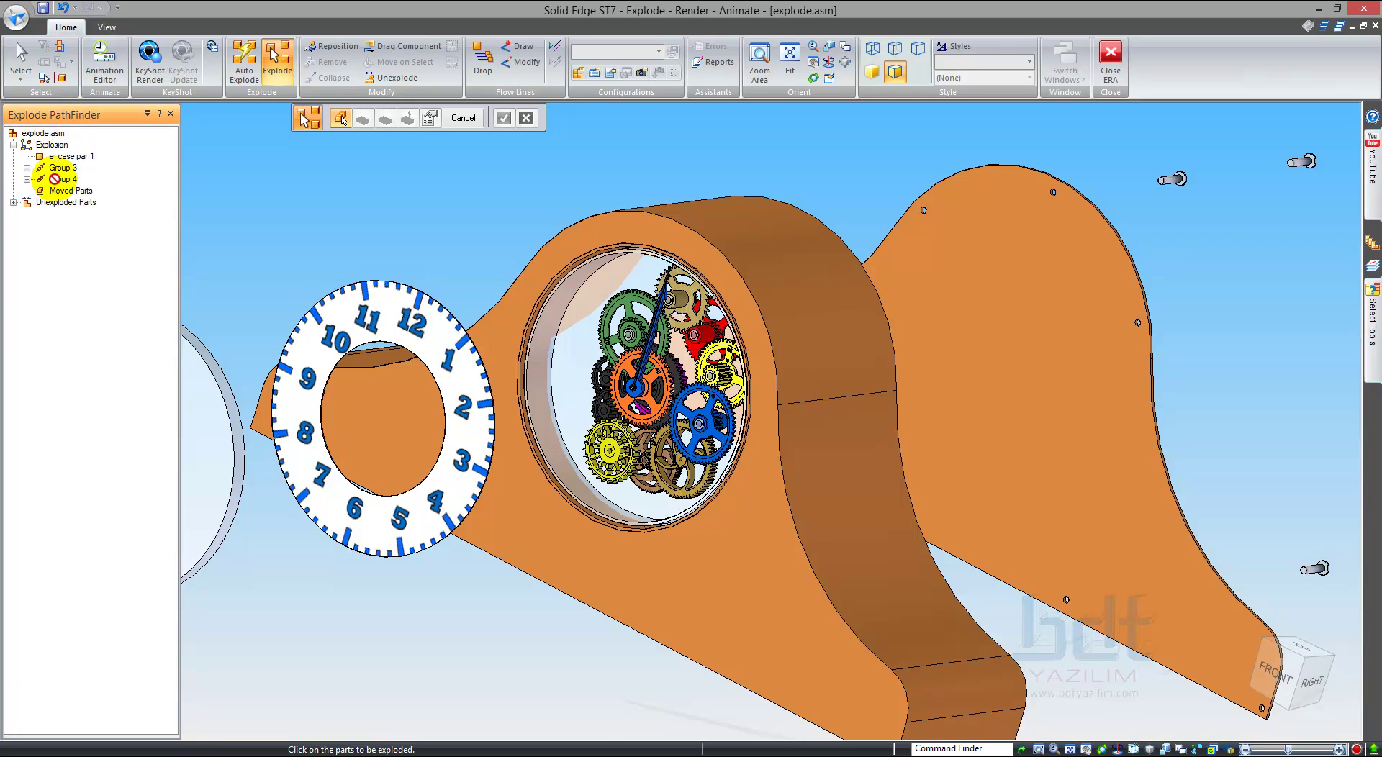
# Step: Ctrl-select the orange, blue and other movement gears in the graphics window
pyautogui.click(21, 54)
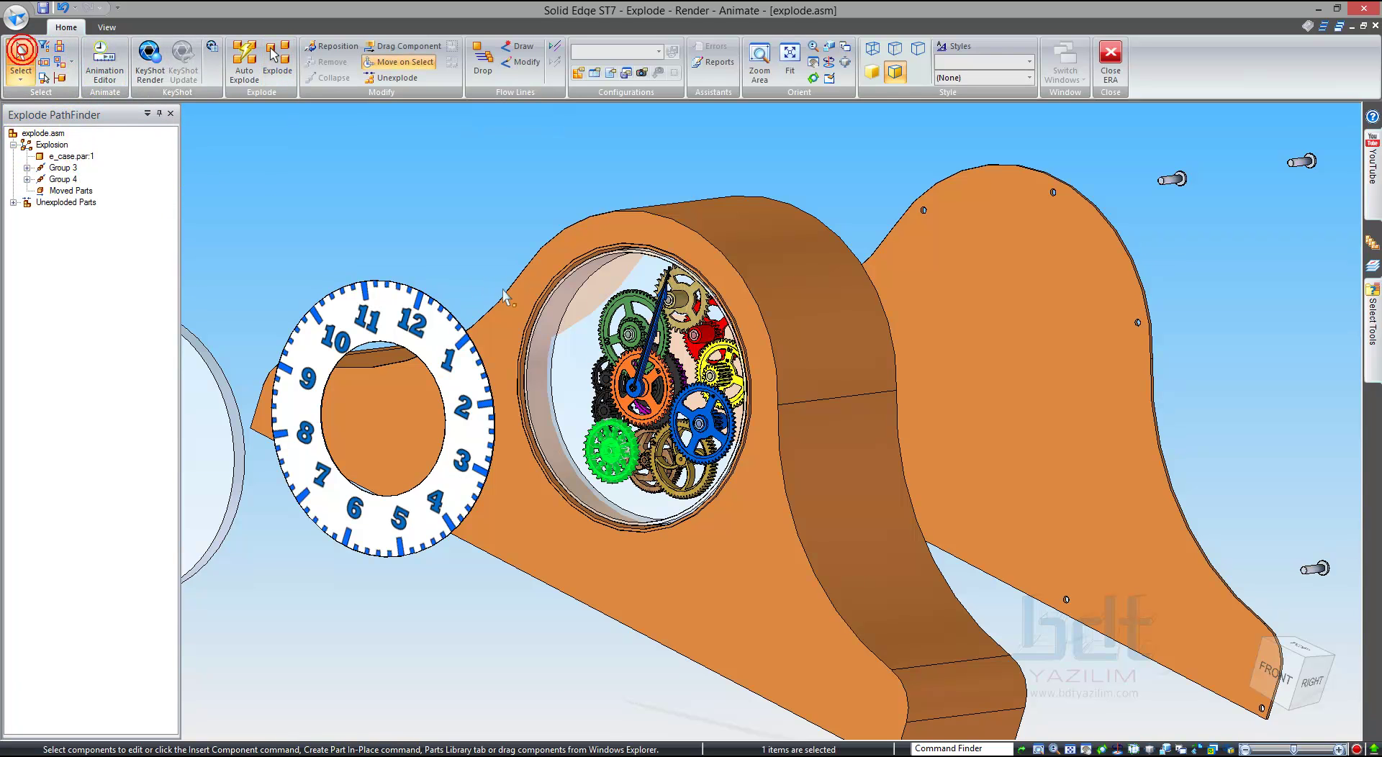
pyautogui.keyDown('ctrl'); pyautogui.click(655, 416); pyautogui.keyUp('ctrl')
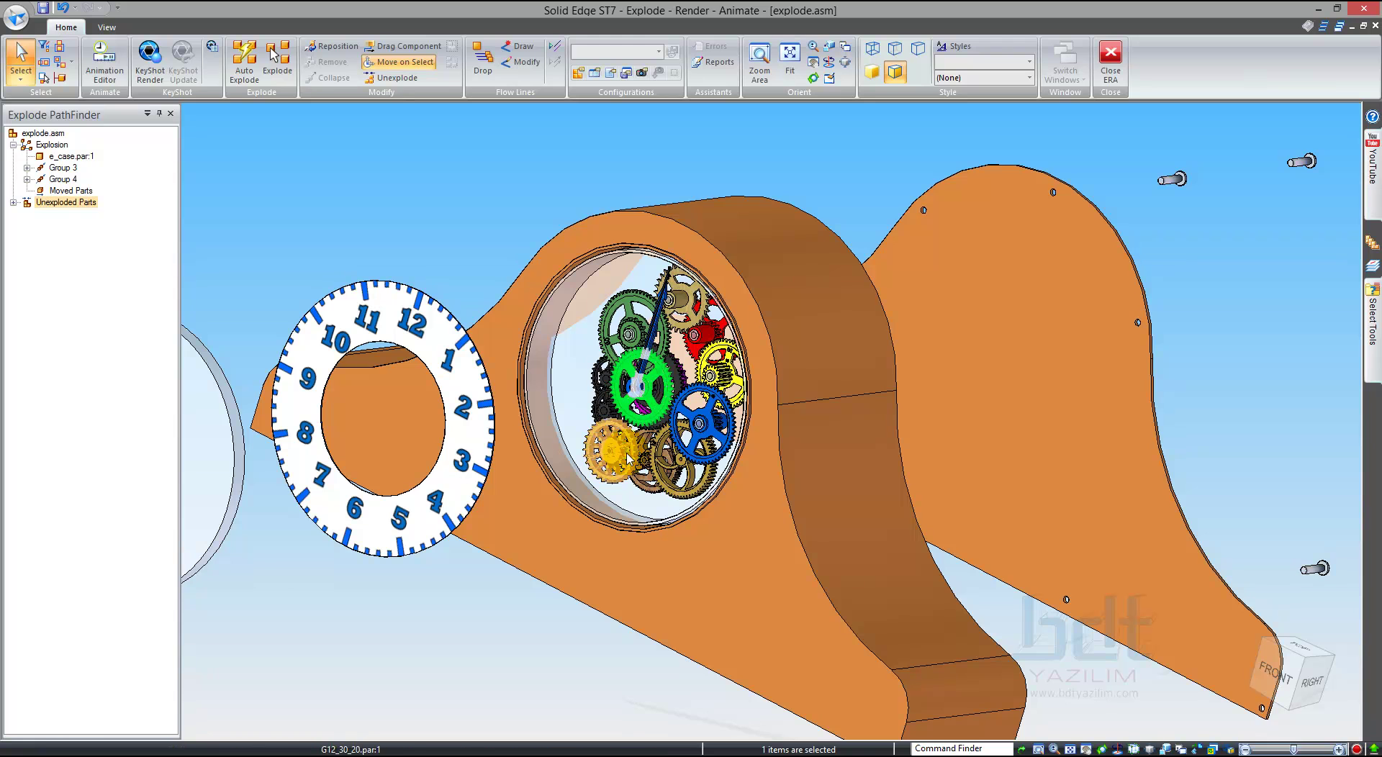
pyautogui.keyDown('ctrl'); pyautogui.click(695, 436); pyautogui.keyUp('ctrl')
pyautogui.keyDown('ctrl'); pyautogui.click(650, 484); pyautogui.keyUp('ctrl')
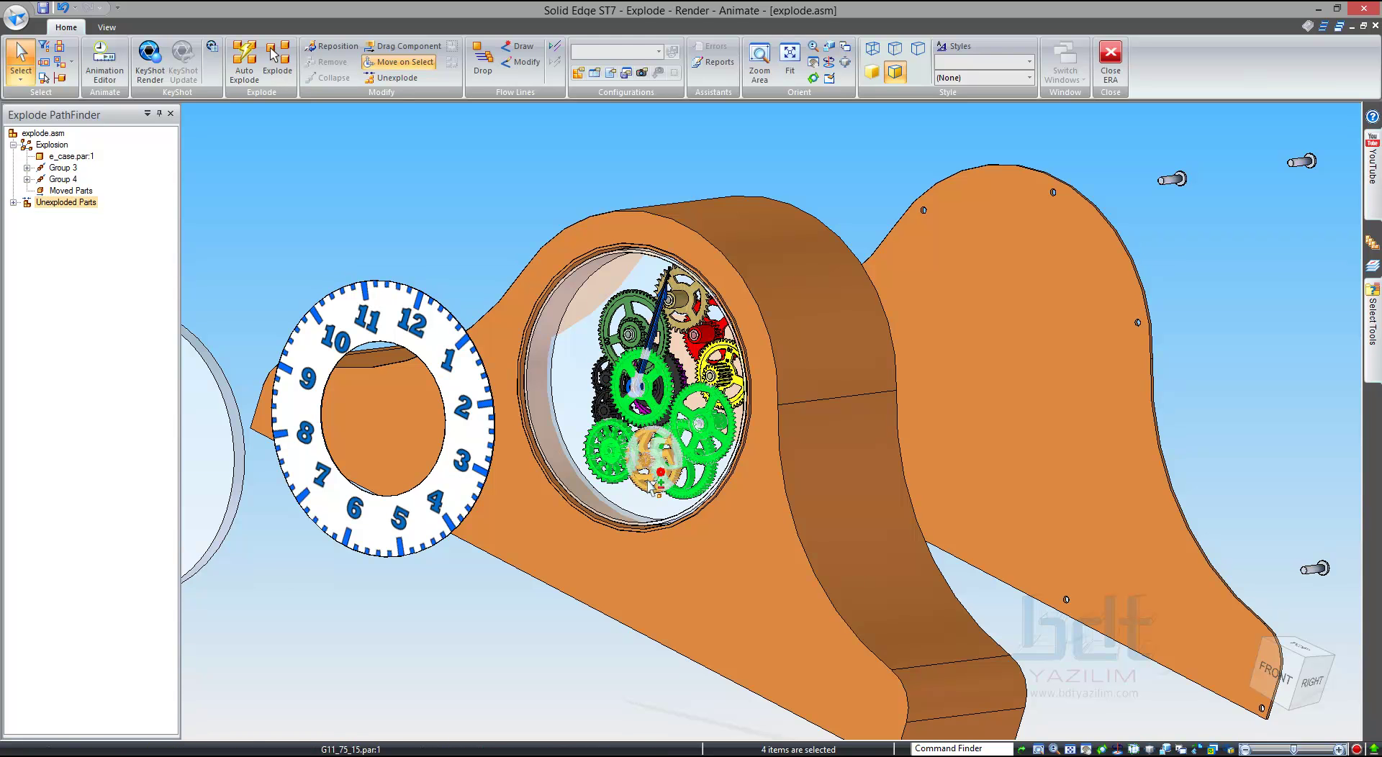
pyautogui.keyDown('ctrl'); pyautogui.click(611, 336); pyautogui.keyUp('ctrl')
pyautogui.keyDown('ctrl'); pyautogui.click(601, 378); pyautogui.keyUp('ctrl')
pyautogui.keyDown('ctrl'); pyautogui.click(597, 409); pyautogui.keyUp('ctrl')
pyautogui.keyDown('ctrl'); pyautogui.click(696, 375); pyautogui.keyUp('ctrl')
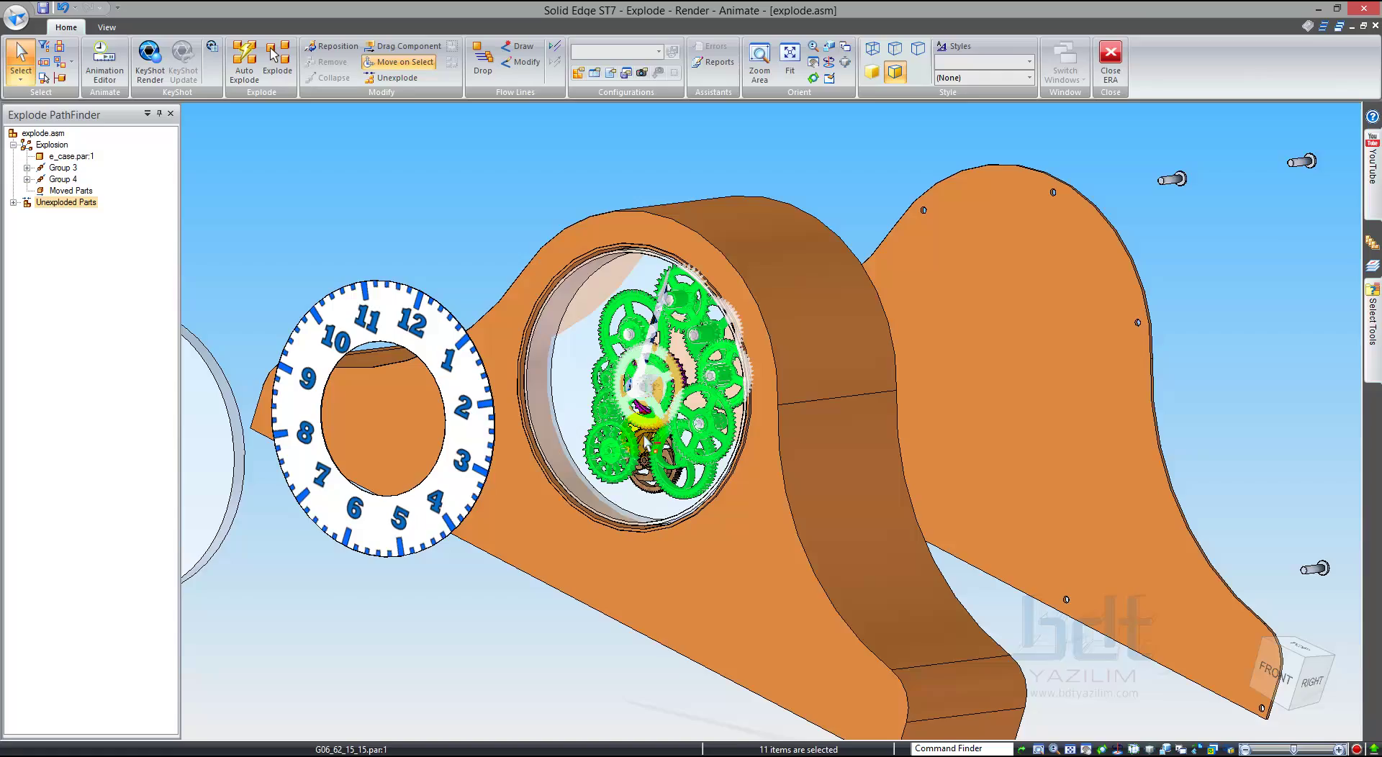
pyautogui.keyDown('ctrl'); pyautogui.click(656, 495); pyautogui.keyUp('ctrl')
pyautogui.scroll(3, 655, 497)
pyautogui.scroll(2, 653, 497)
# Step: Add the brown gear, the remaining gear, the minute hand and the second hand, reaching 16 parts
pyautogui.keyDown('ctrl'); pyautogui.click(656, 474); pyautogui.keyUp('ctrl')
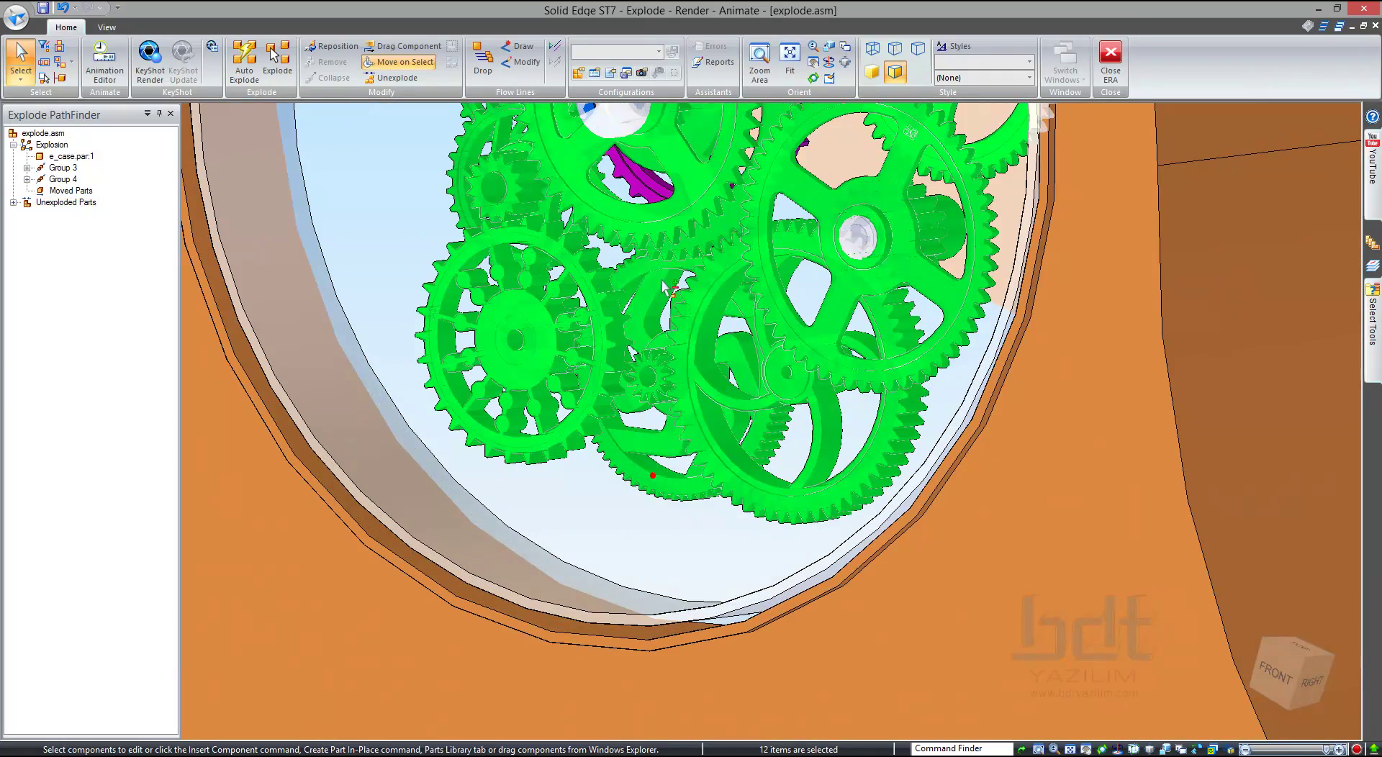
pyautogui.keyDown('ctrl'); pyautogui.click(645, 185); pyautogui.keyUp('ctrl')
pyautogui.scroll(-3, 644, 186)
pyautogui.scroll(2, 602, 194)
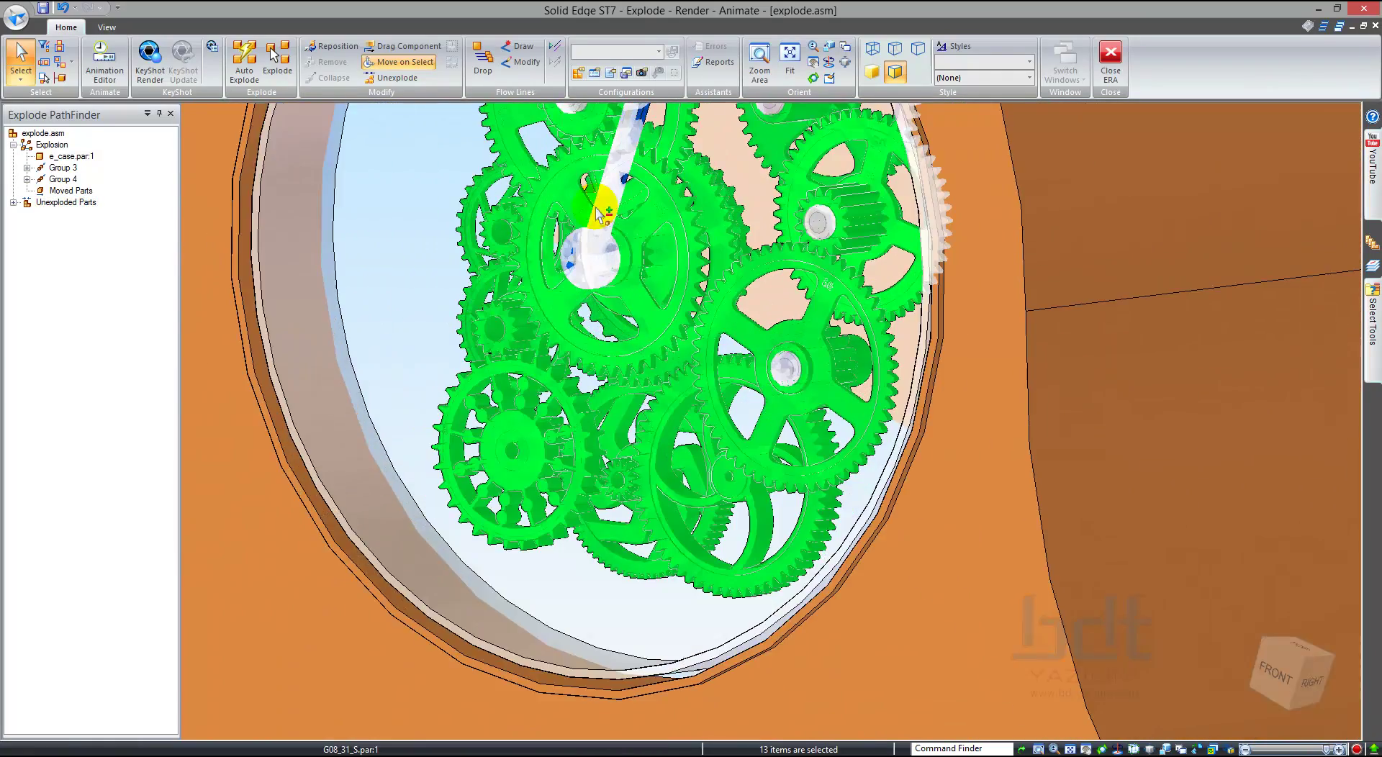
pyautogui.scroll(-1, 630, 274)
pyautogui.keyDown('ctrl'); pyautogui.click(634, 185); pyautogui.keyUp('ctrl')
pyautogui.scroll(-2, 638, 271)
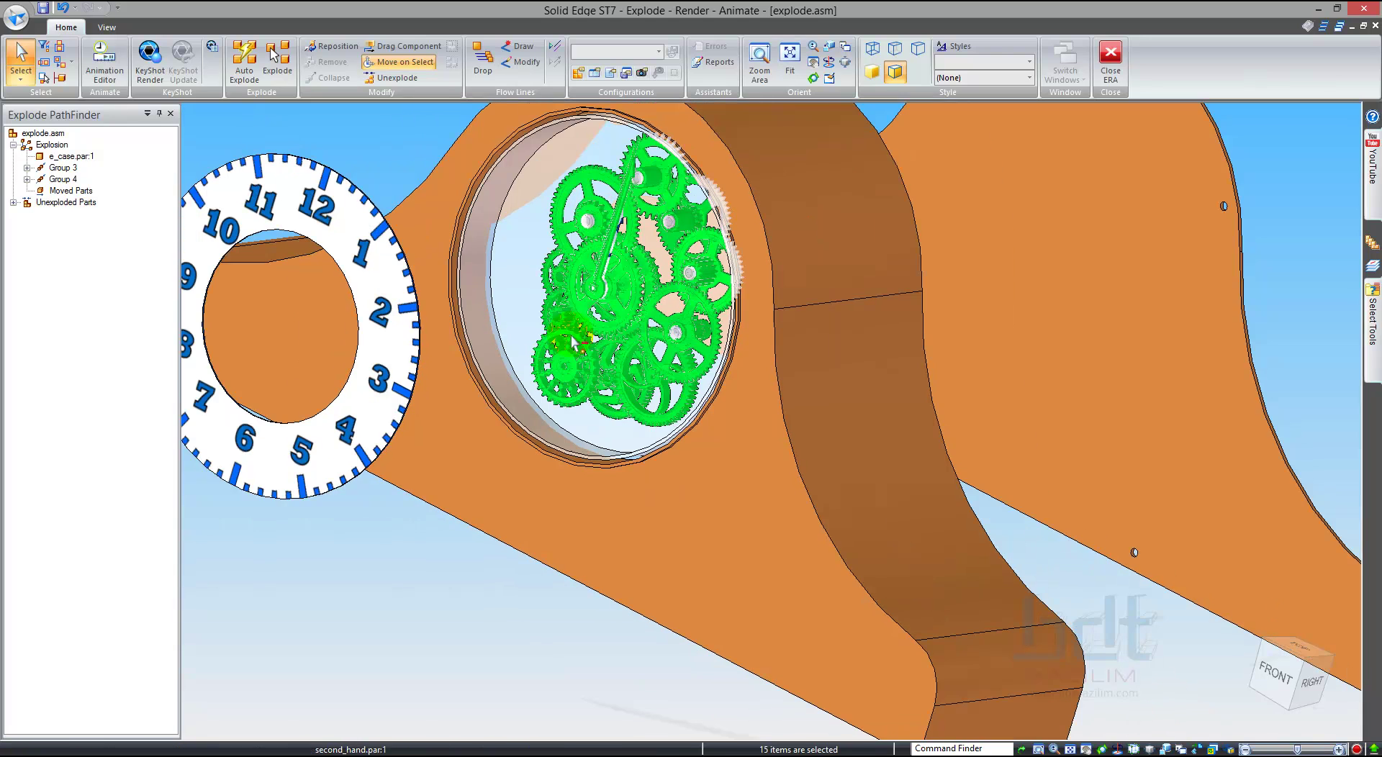
pyautogui.scroll(-2, 608, 259)
pyautogui.moveTo(609, 260)
pyautogui.mouseDown(button='middle')
pyautogui.moveTo(531, 253)
pyautogui.moveTo(630, 272)
pyautogui.moveTo(691, 453)
pyautogui.moveTo(823, 379)
pyautogui.moveTo(892, 401)
pyautogui.moveTo(926, 463)
pyautogui.moveTo(1013, 514)
pyautogui.moveTo(1044, 550)
pyautogui.moveTo(1029, 511)
pyautogui.moveTo(652, 349)
pyautogui.mouseUp(button='middle')
pyautogui.scroll(1, 651, 349)
pyautogui.scroll(4, 788, 317)
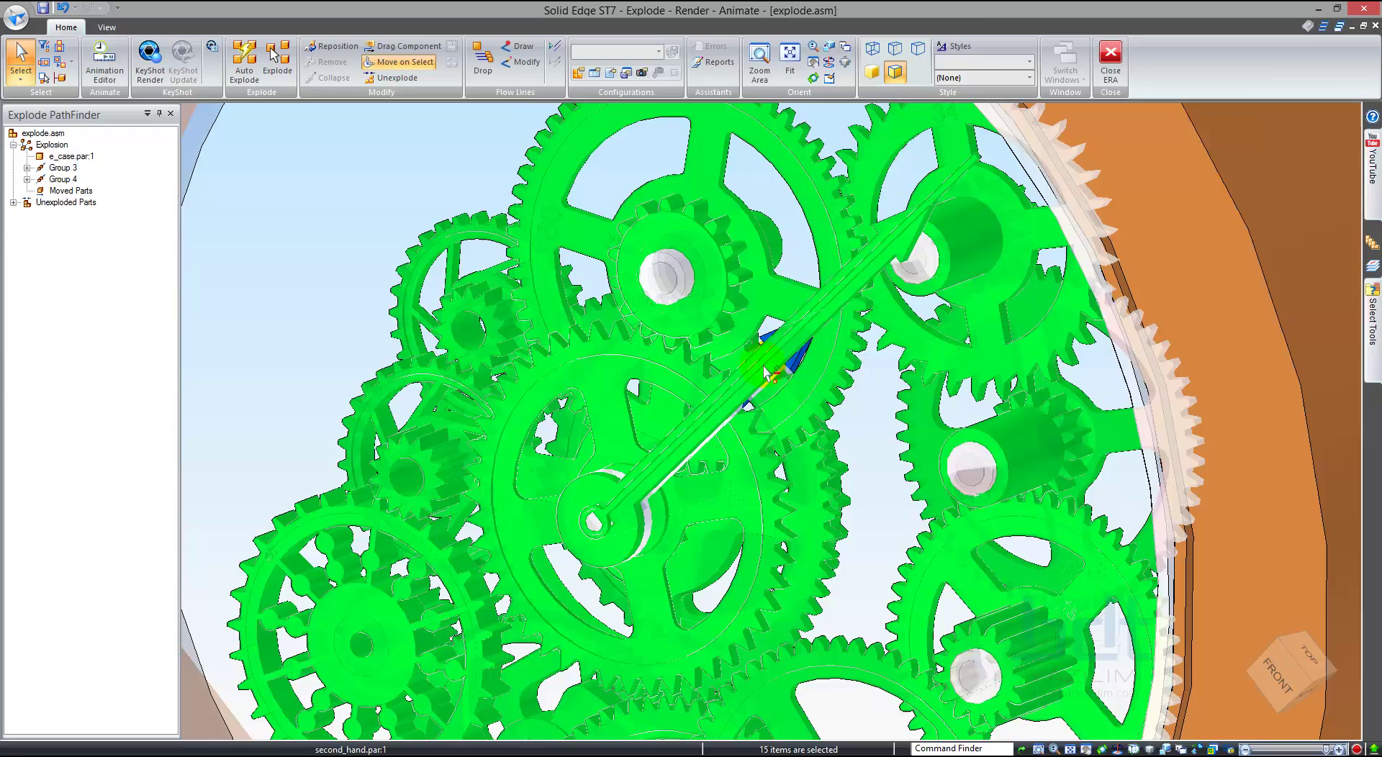
pyautogui.scroll(2, 812, 344)
pyautogui.keyDown('ctrl'); pyautogui.click(788, 311); pyautogui.keyUp('ctrl')
pyautogui.scroll(-3, 720, 338)
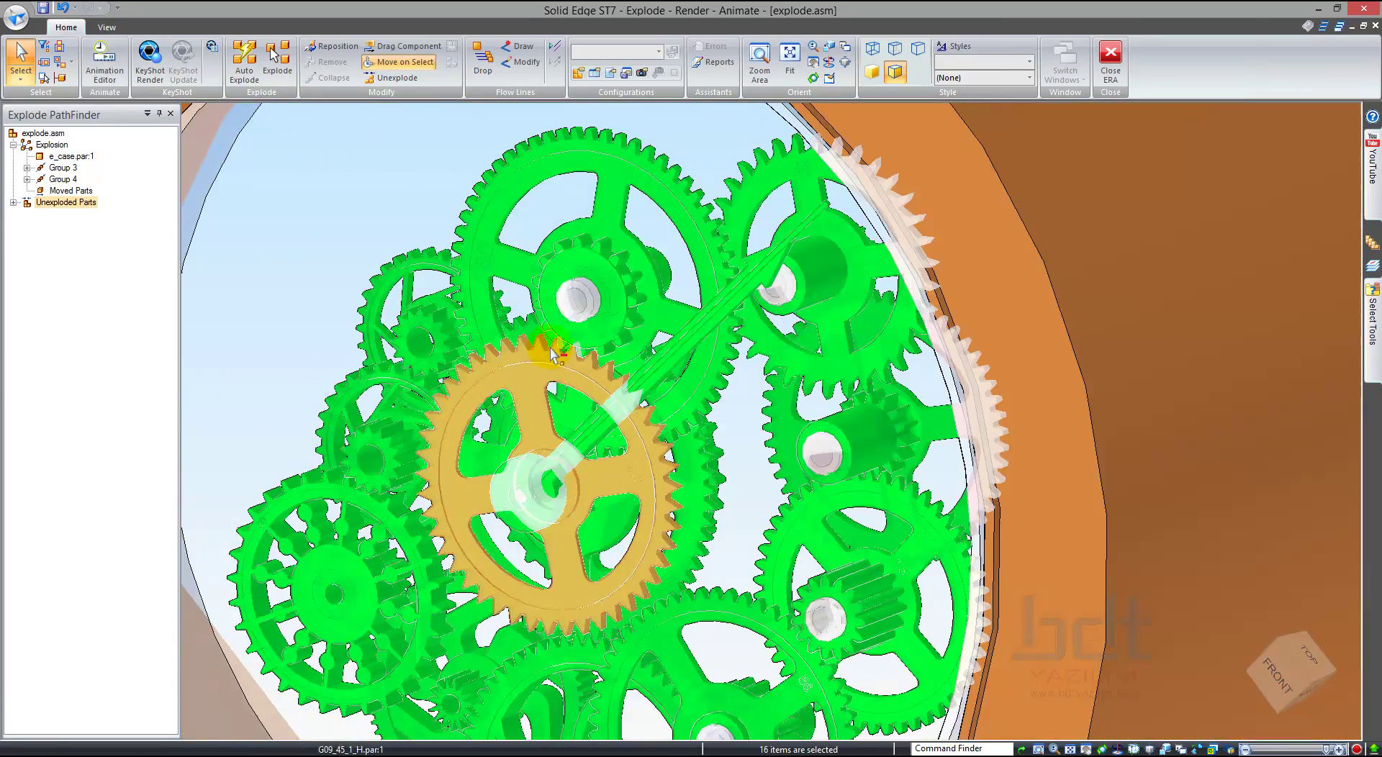
pyautogui.scroll(-3, 533, 349)
pyautogui.scroll(-4, 533, 350)
pyautogui.moveTo(533, 349)
pyautogui.mouseDown(button='middle')
pyautogui.moveTo(469, 226)
pyautogui.moveTo(295, 157)
pyautogui.mouseUp(button='middle')
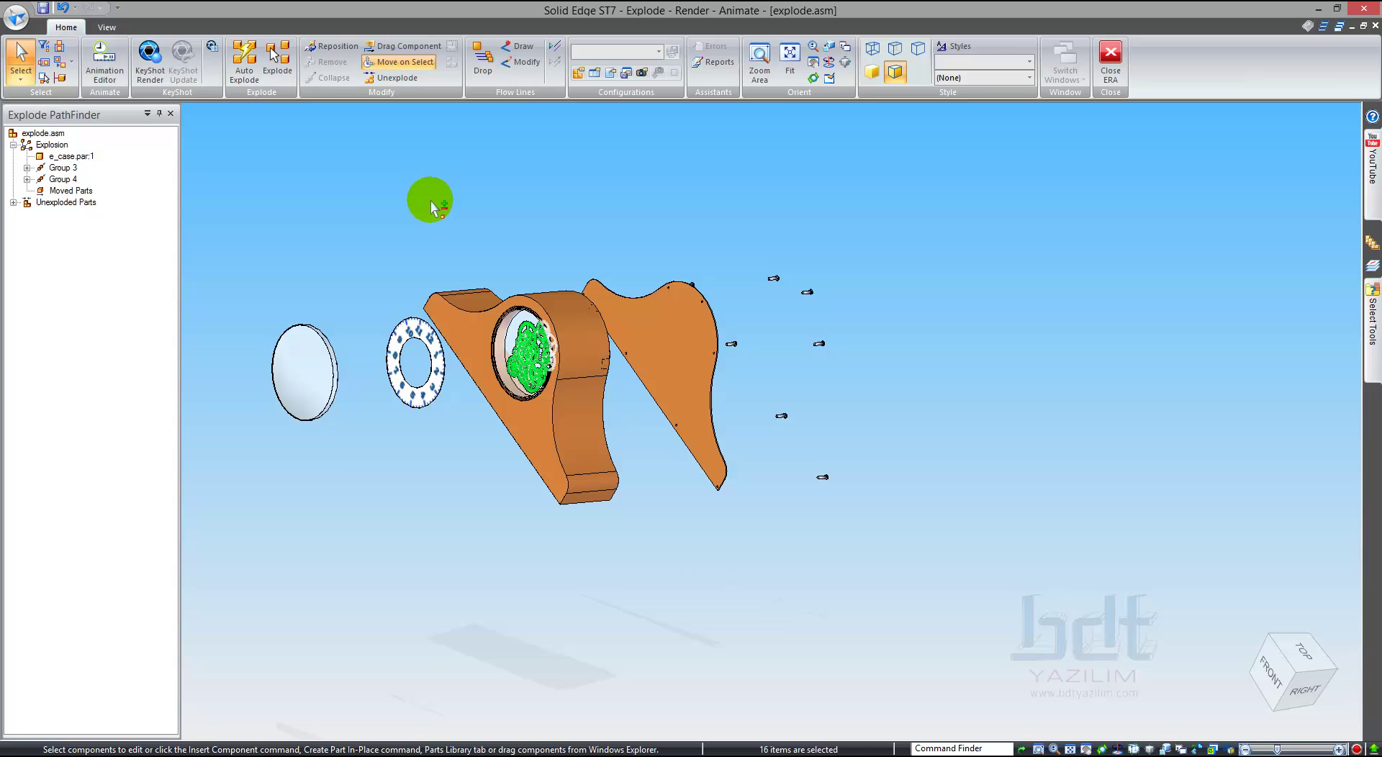
# Step: Explode the 16 selected gears and hands out of e_case, with the case stationary
pyautogui.click(277, 61)
pyautogui.click(421, 208)
pyautogui.click(505, 118)
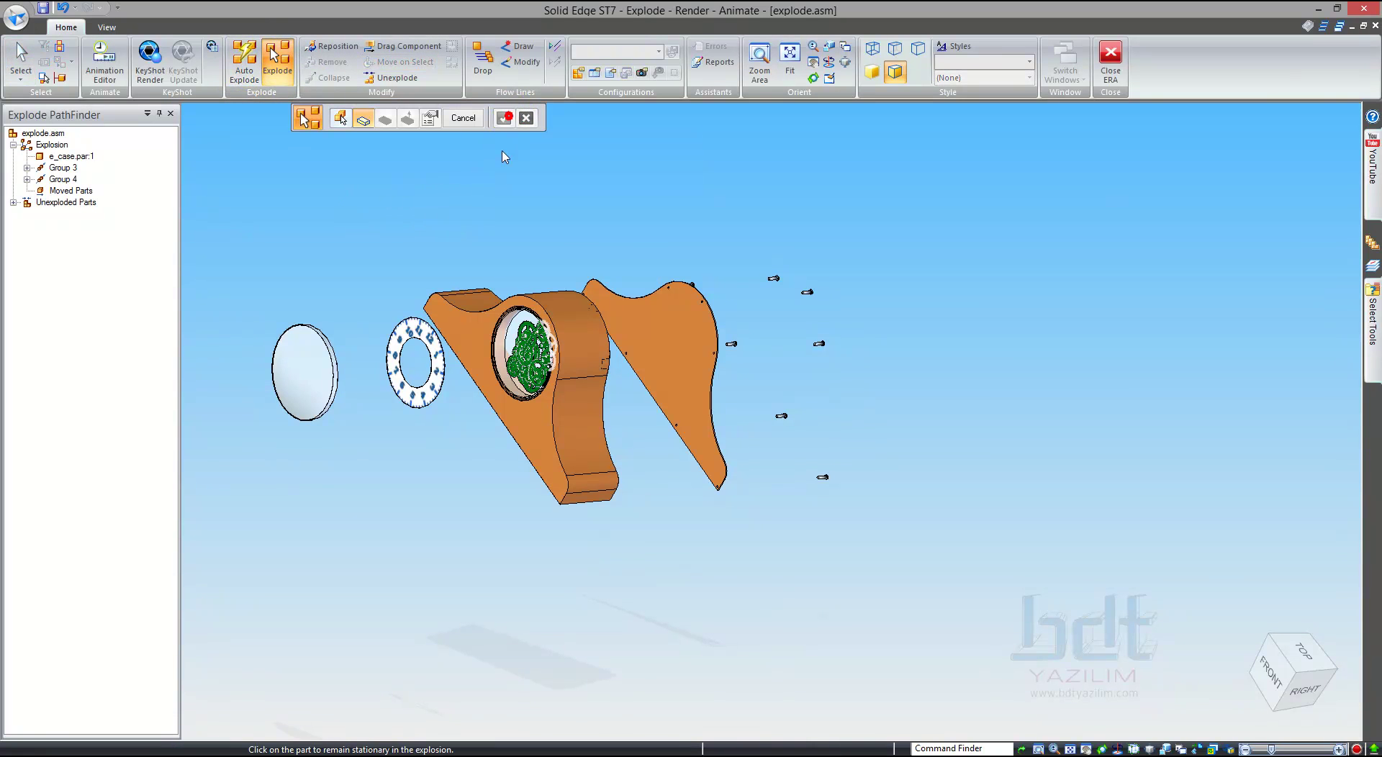
pyautogui.click(456, 353)
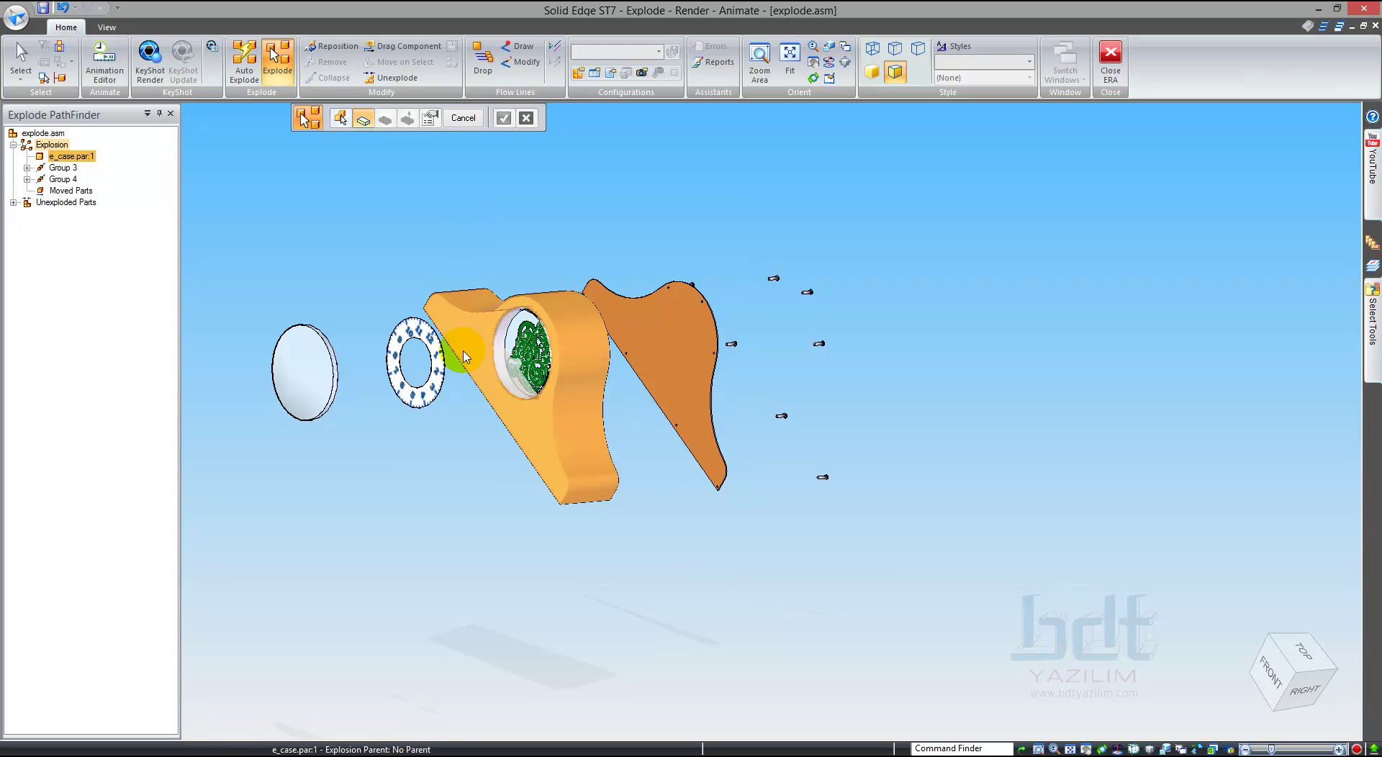
pyautogui.click(464, 356)
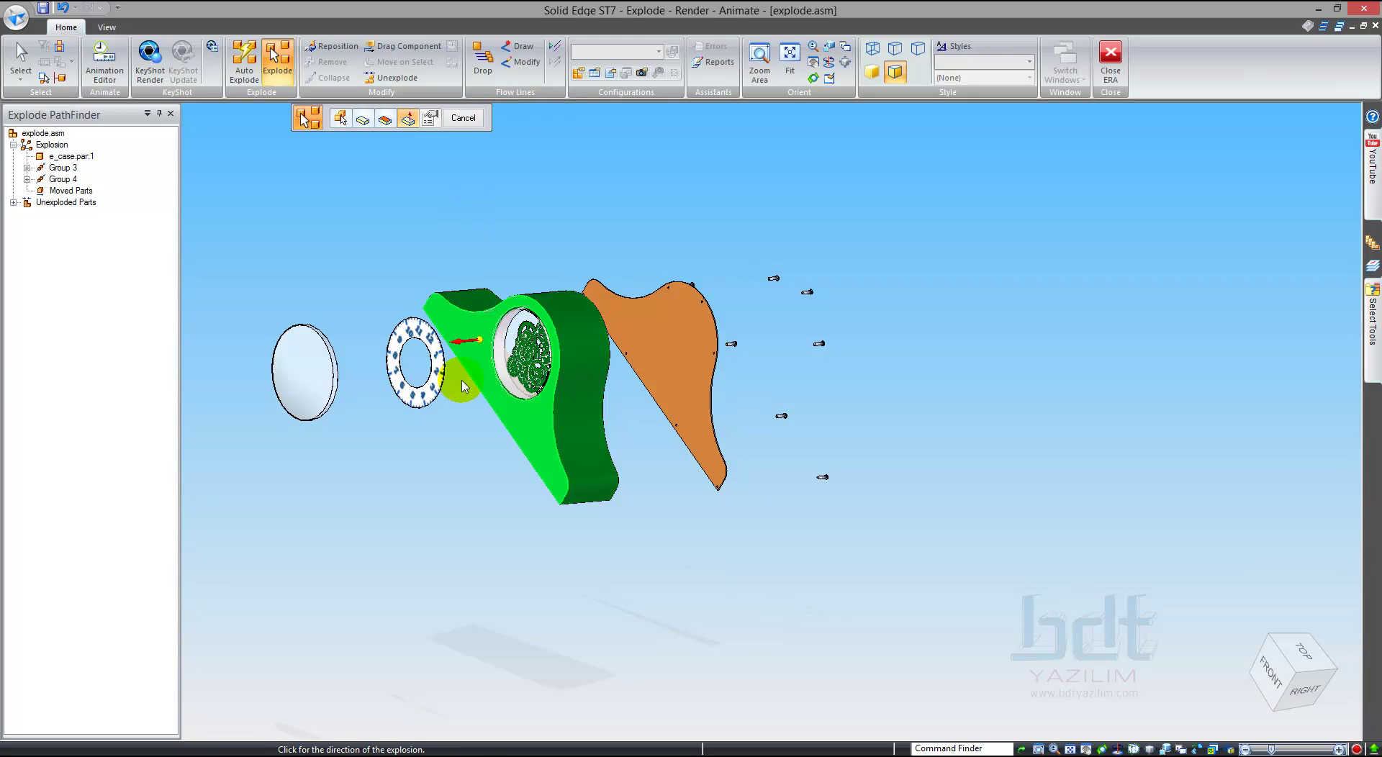
pyautogui.click(464, 387)
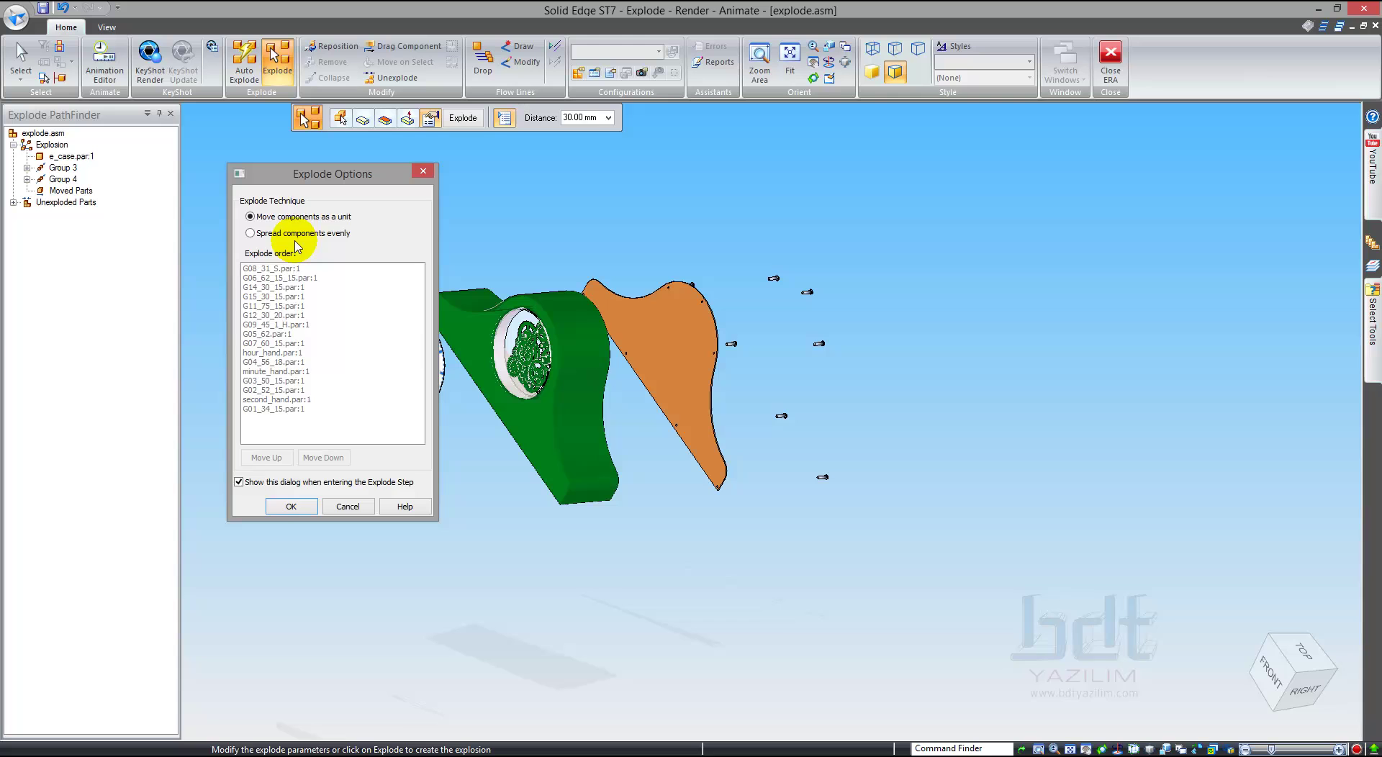
pyautogui.click(274, 508)
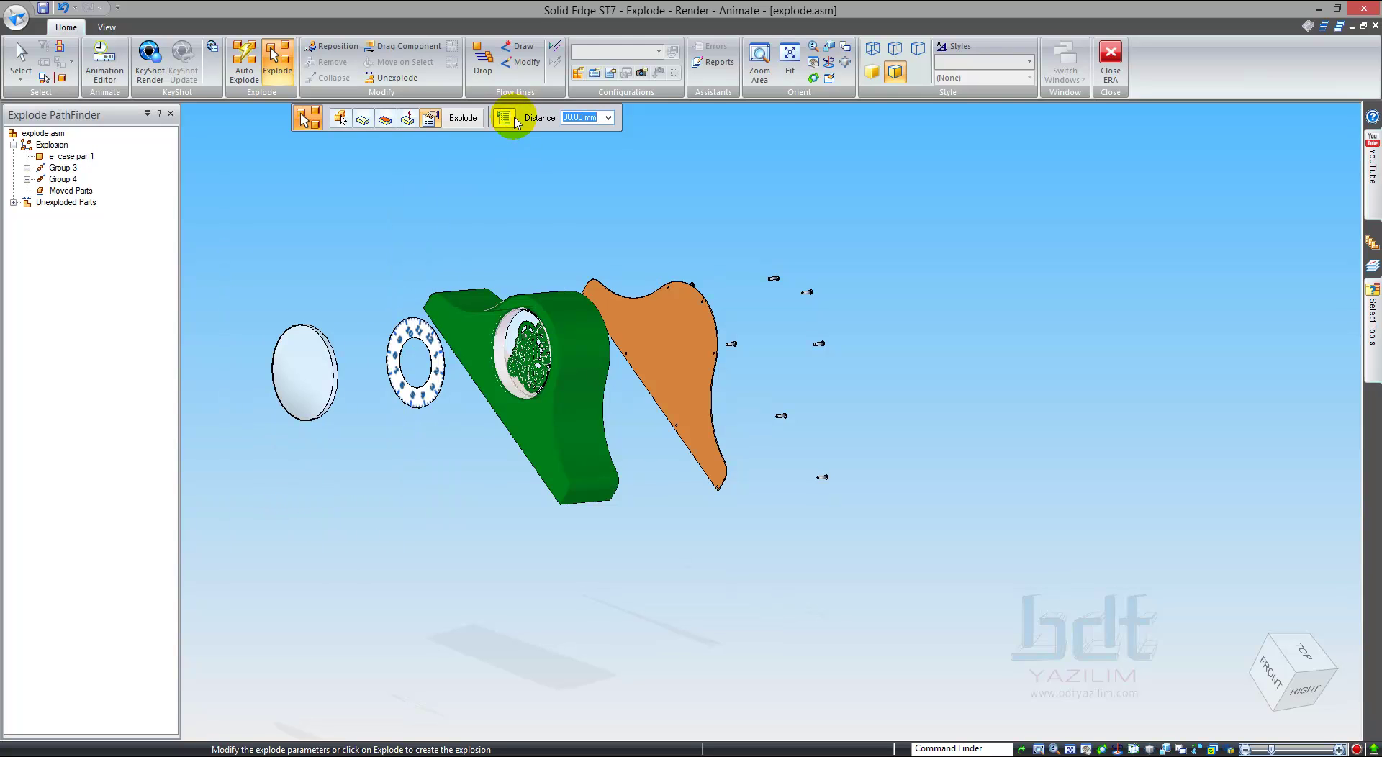
pyautogui.click(463, 117)
# Step: Check the movement explosion in right view, finish the step and end the Explode command
pyautogui.hotkey('ctrl', 'r')
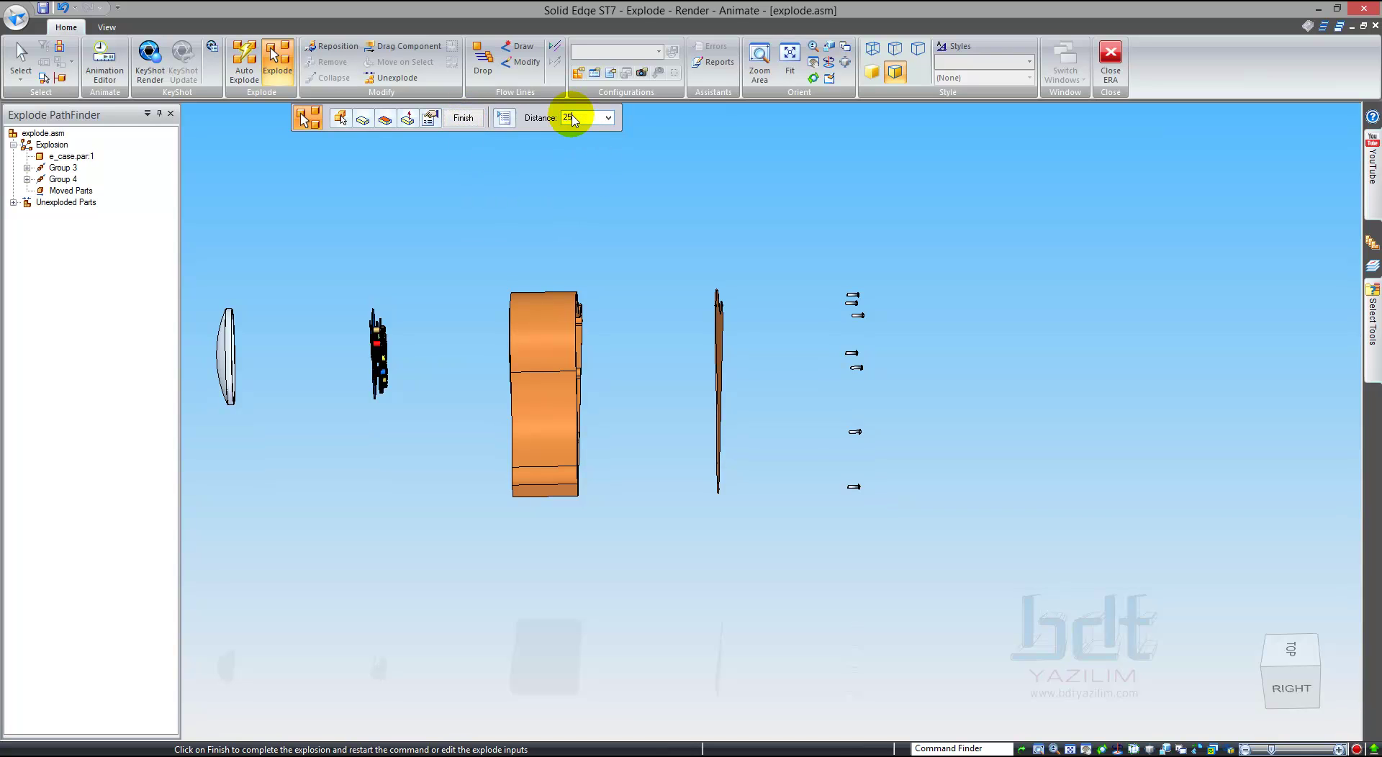
pyautogui.click(481, 118)
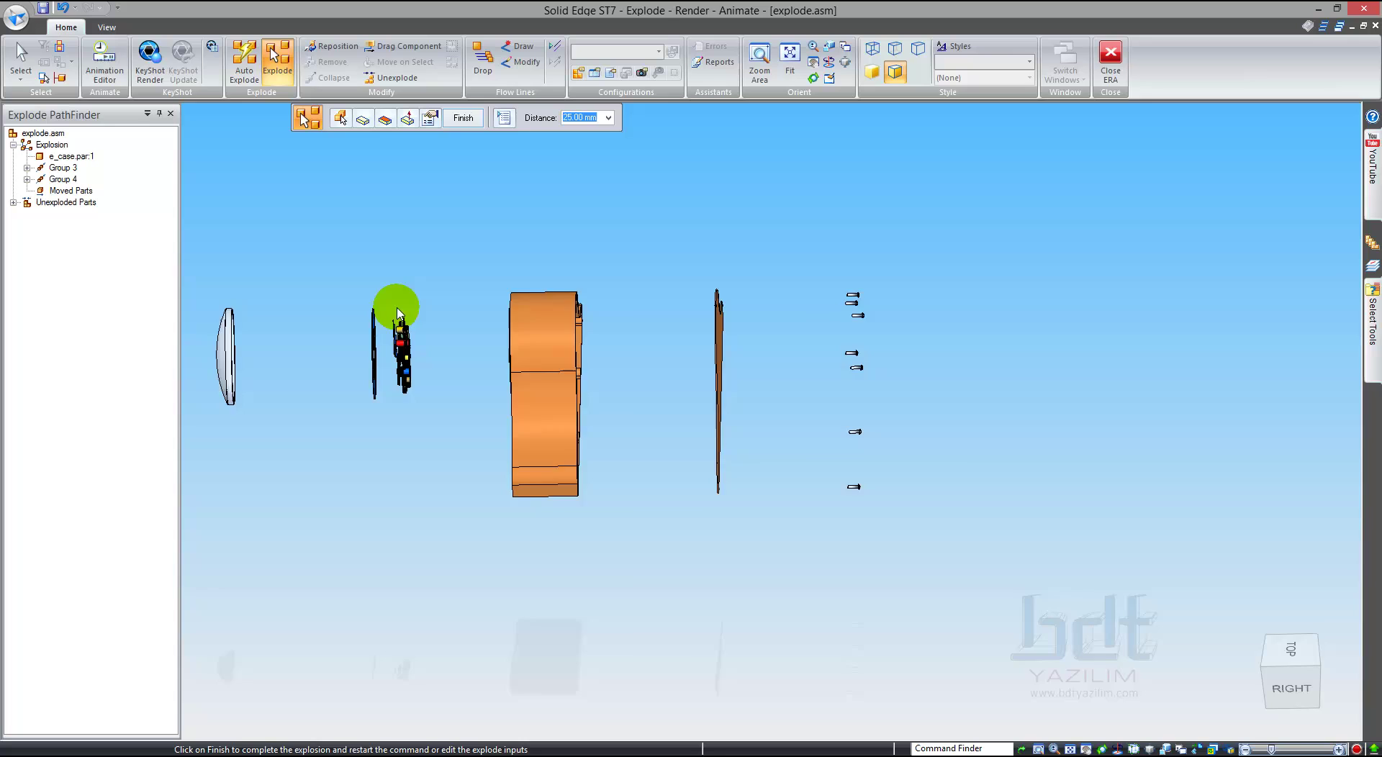
pyautogui.click(463, 117)
pyautogui.rightClick(497, 184)
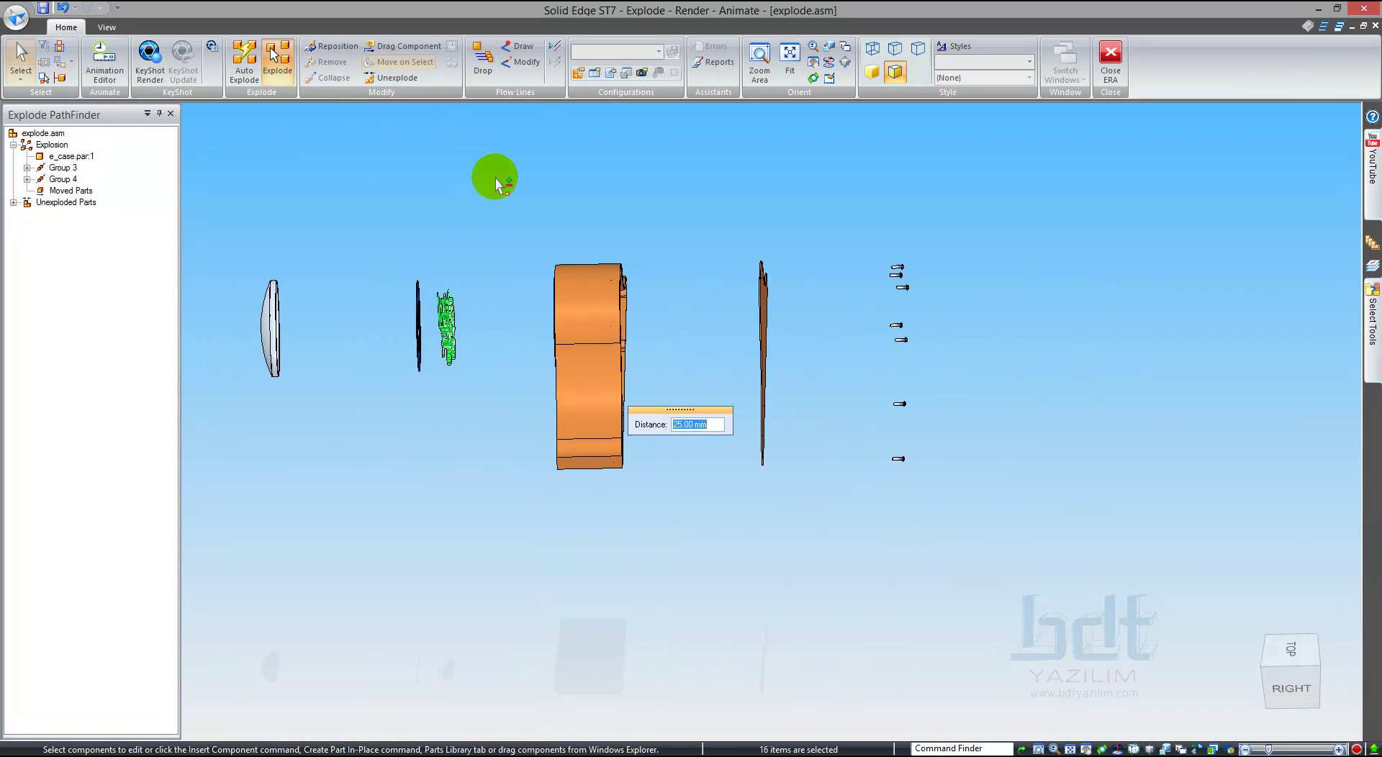
pyautogui.click(404, 46)
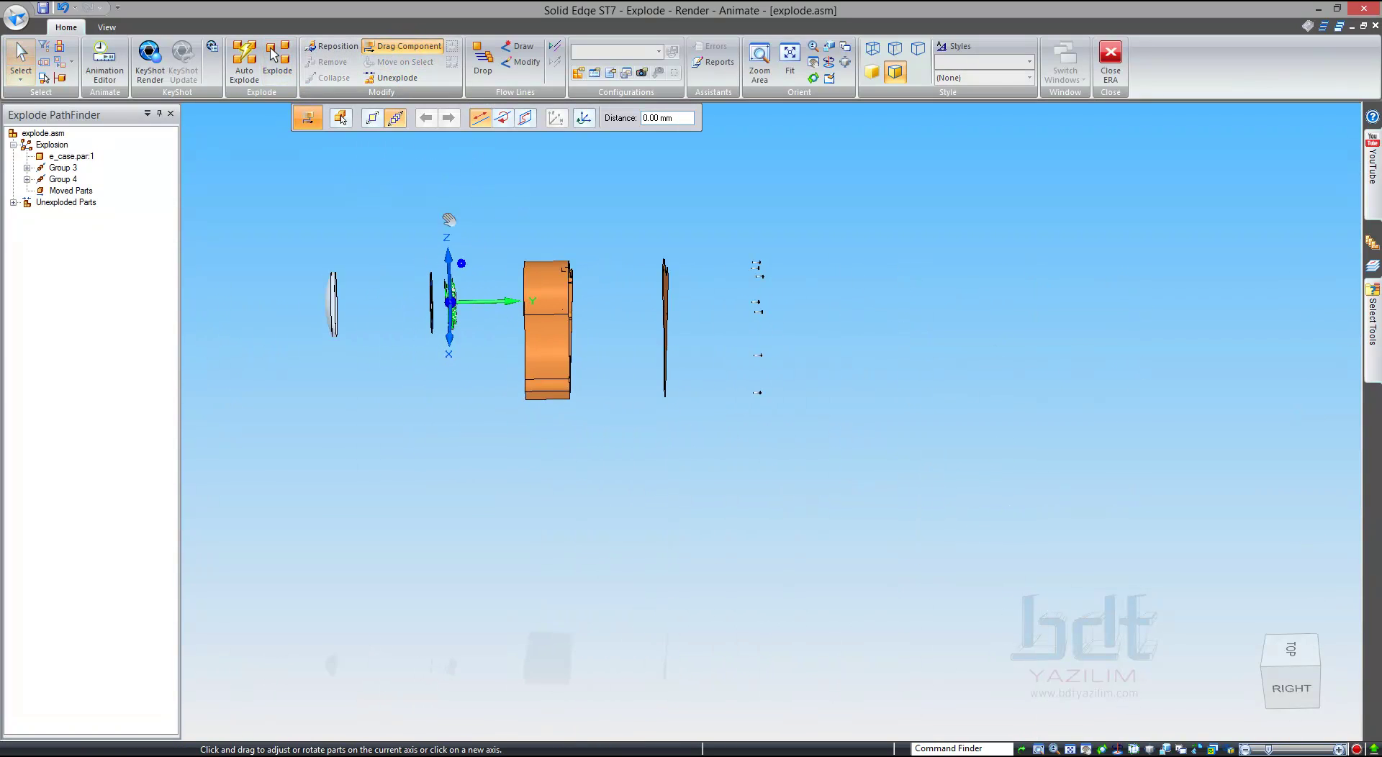
# Step: Drag the gear movement up along Z so it floats above the clock case
pyautogui.moveTo(525, 284); pyautogui.dragTo(511, 279, button='middle')
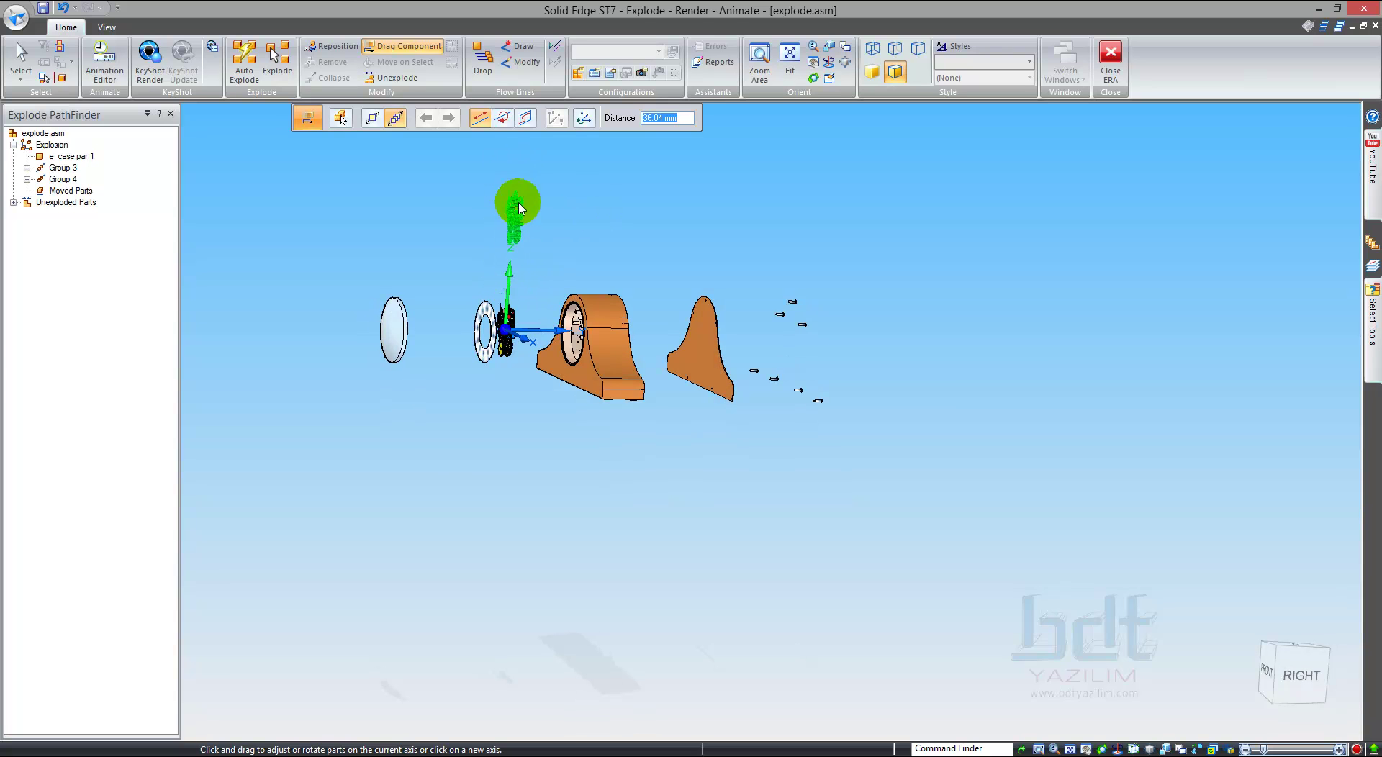
pyautogui.moveTo(521, 209); pyautogui.dragTo(530, 259)
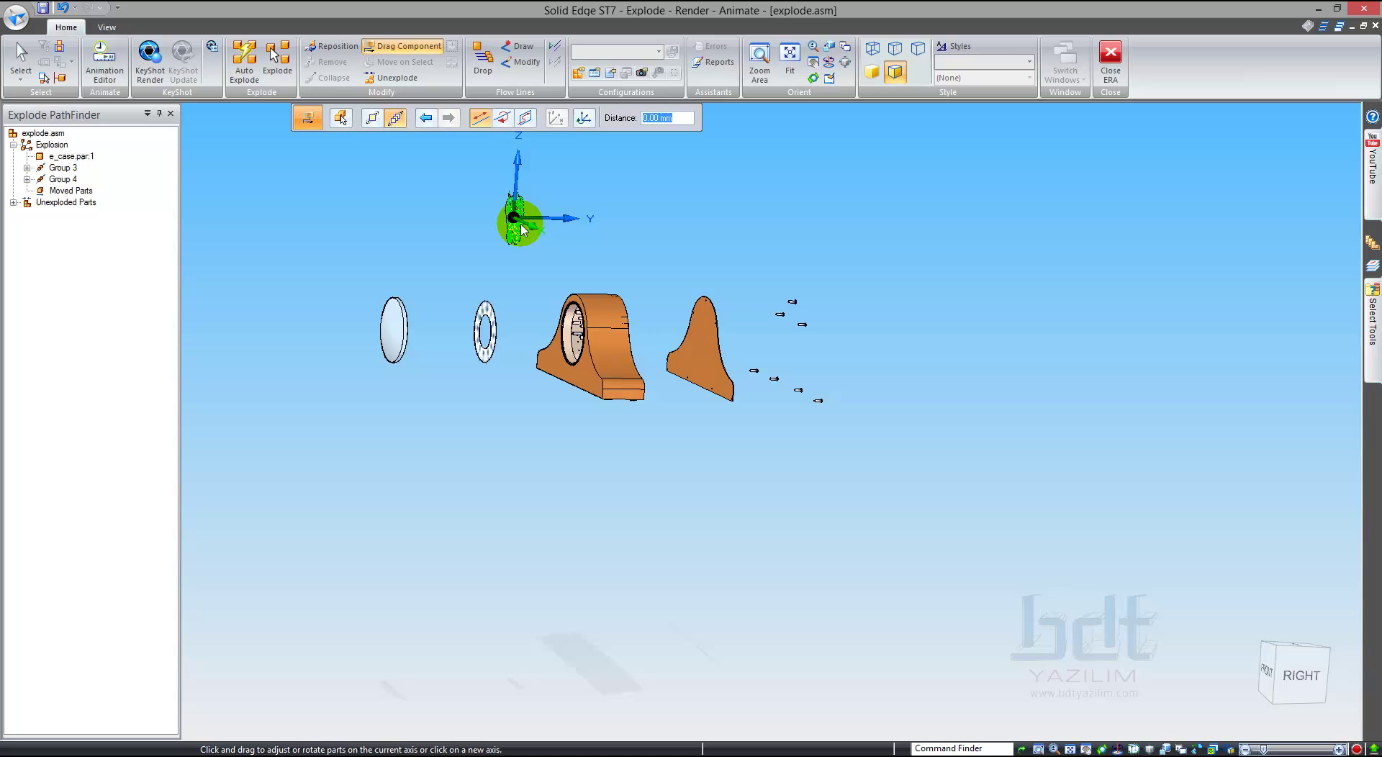
pyautogui.moveTo(472, 262)
pyautogui.mouseDown(button='middle')
pyautogui.moveTo(551, 286)
pyautogui.moveTo(537, 187)
pyautogui.mouseUp(button='middle')
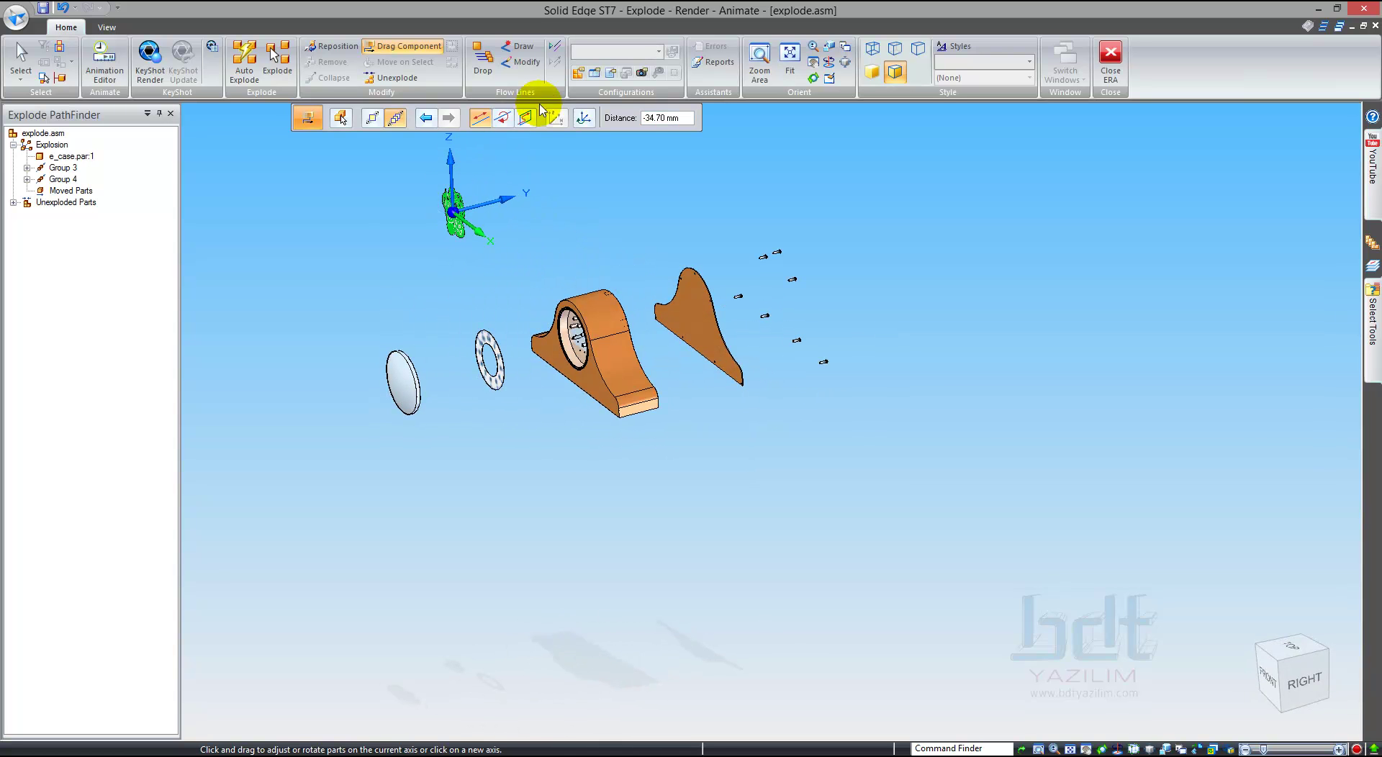
# Step: Show the explosion's flow lines with arrow terminators, inspect the whole clock, then hide the flow lines
pyautogui.click(556, 46)
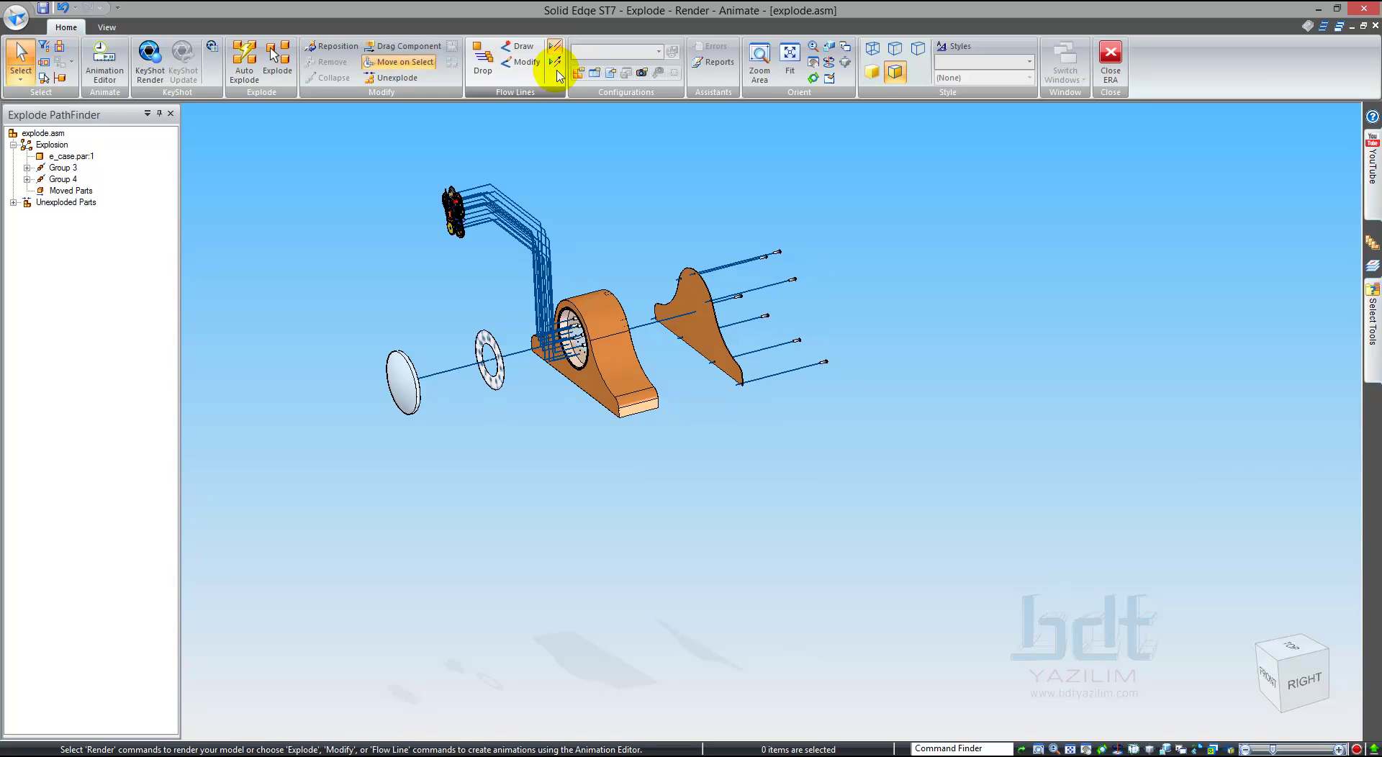
pyautogui.click(555, 64)
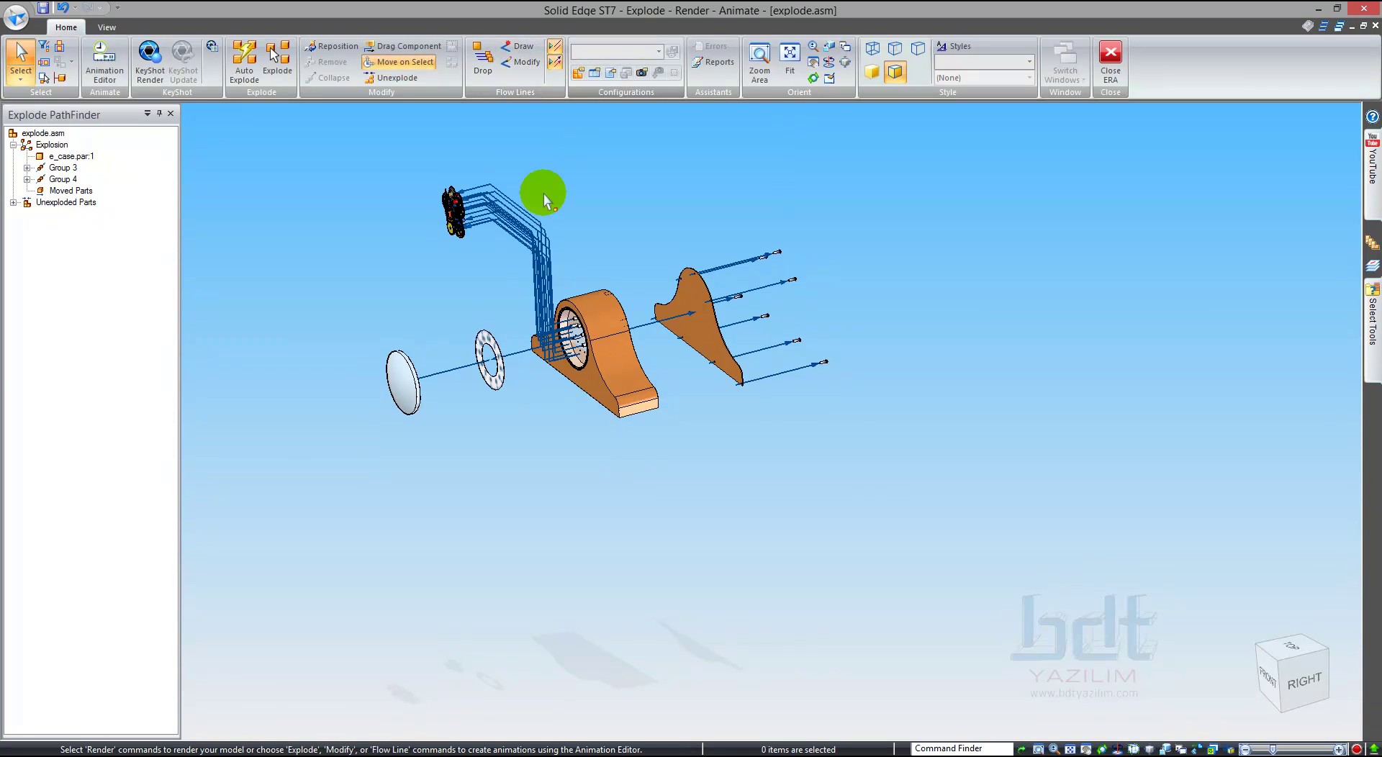
pyautogui.scroll(5, 803, 229)
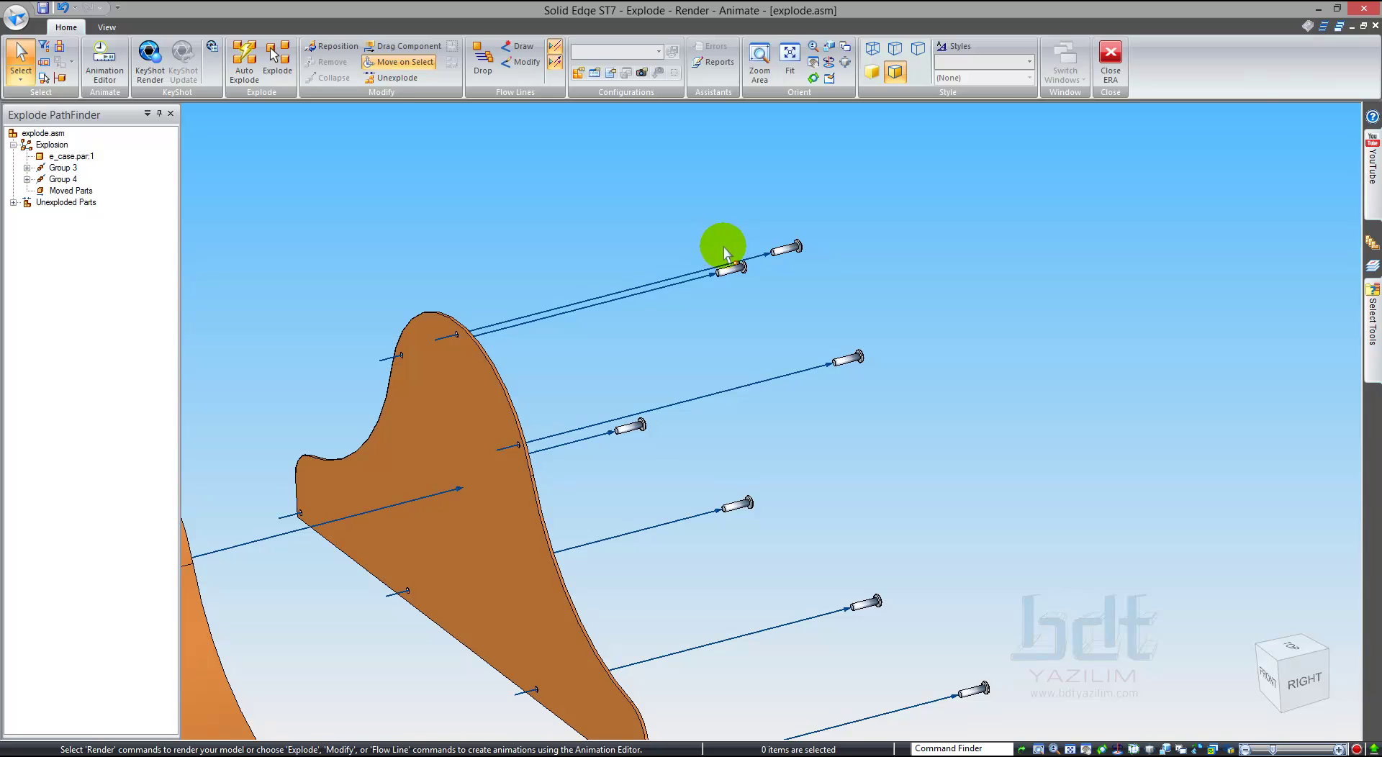
pyautogui.scroll(-5, 555, 309)
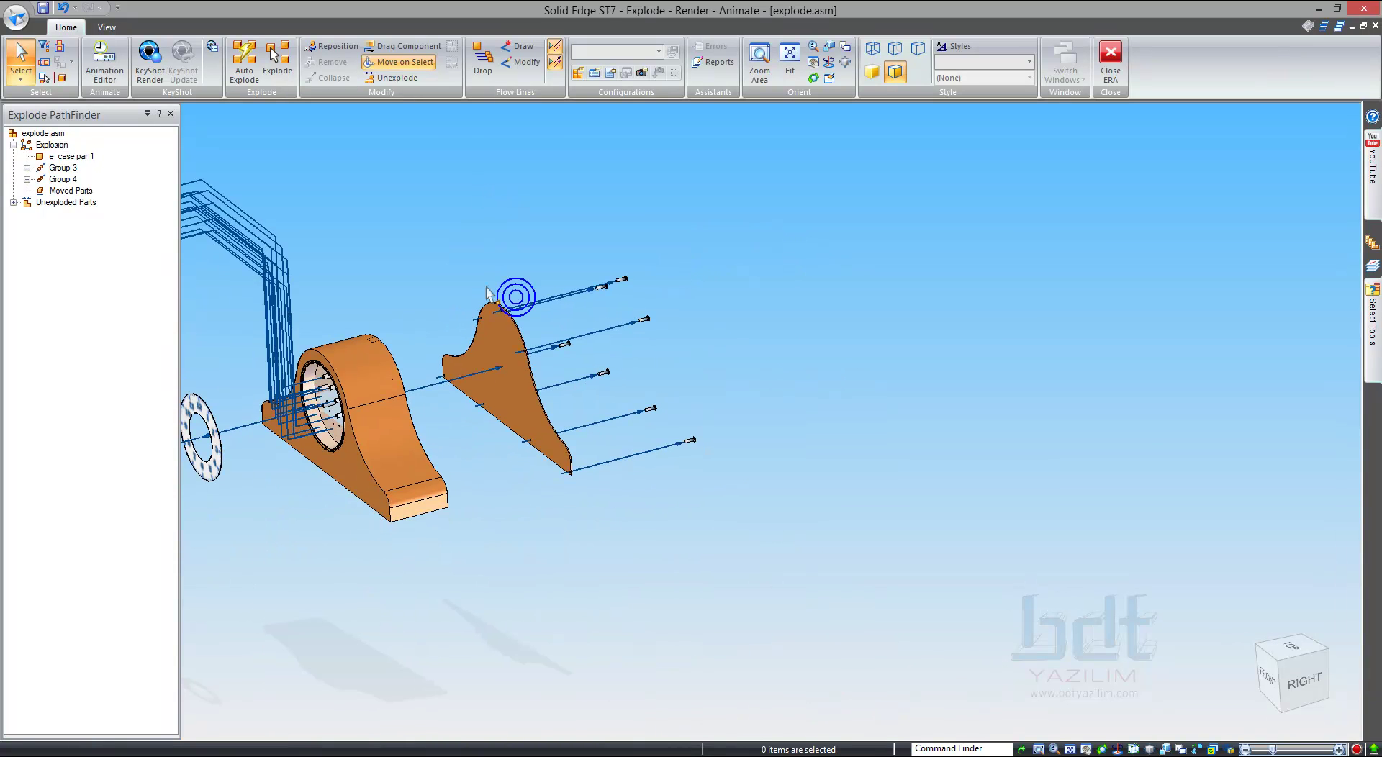
pyautogui.moveTo(496, 237); pyautogui.dragTo(527, 326, button='middle')
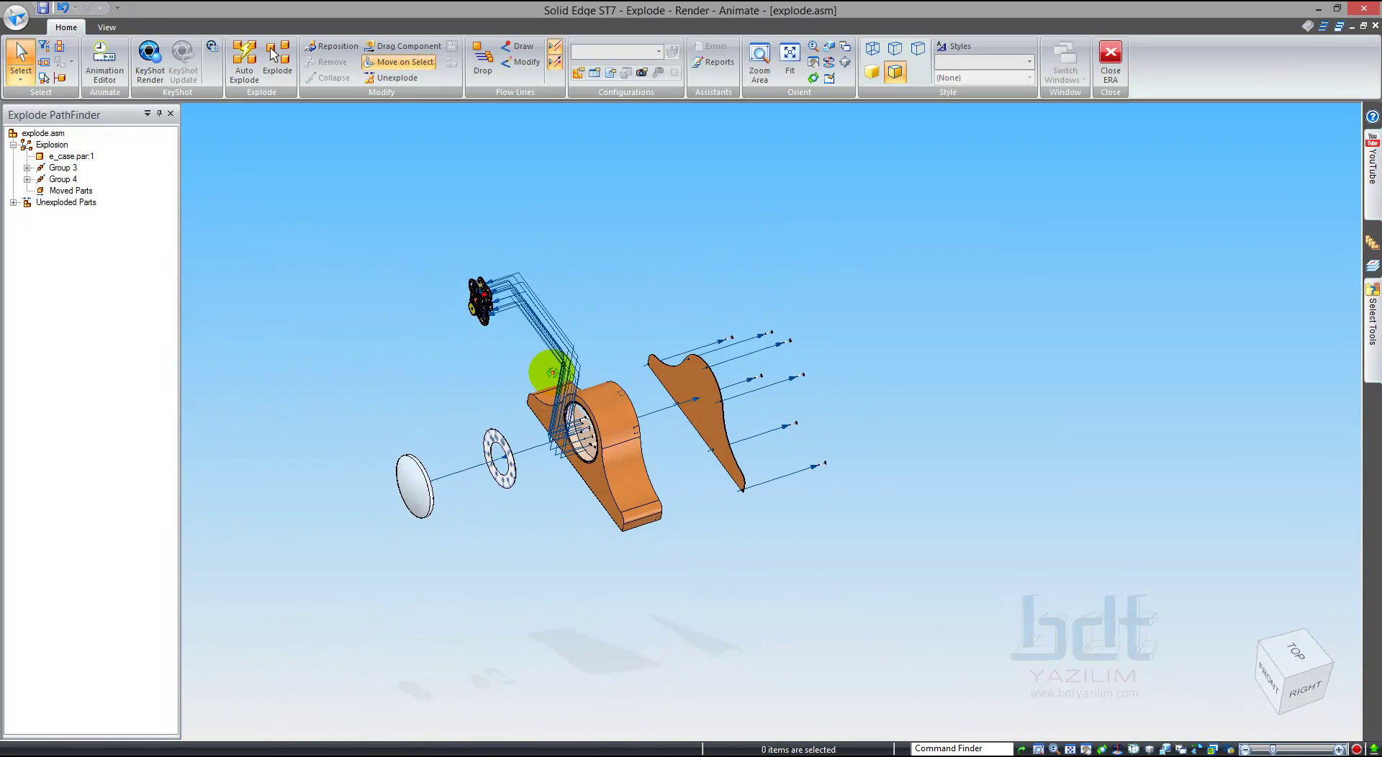
pyautogui.click(555, 46)
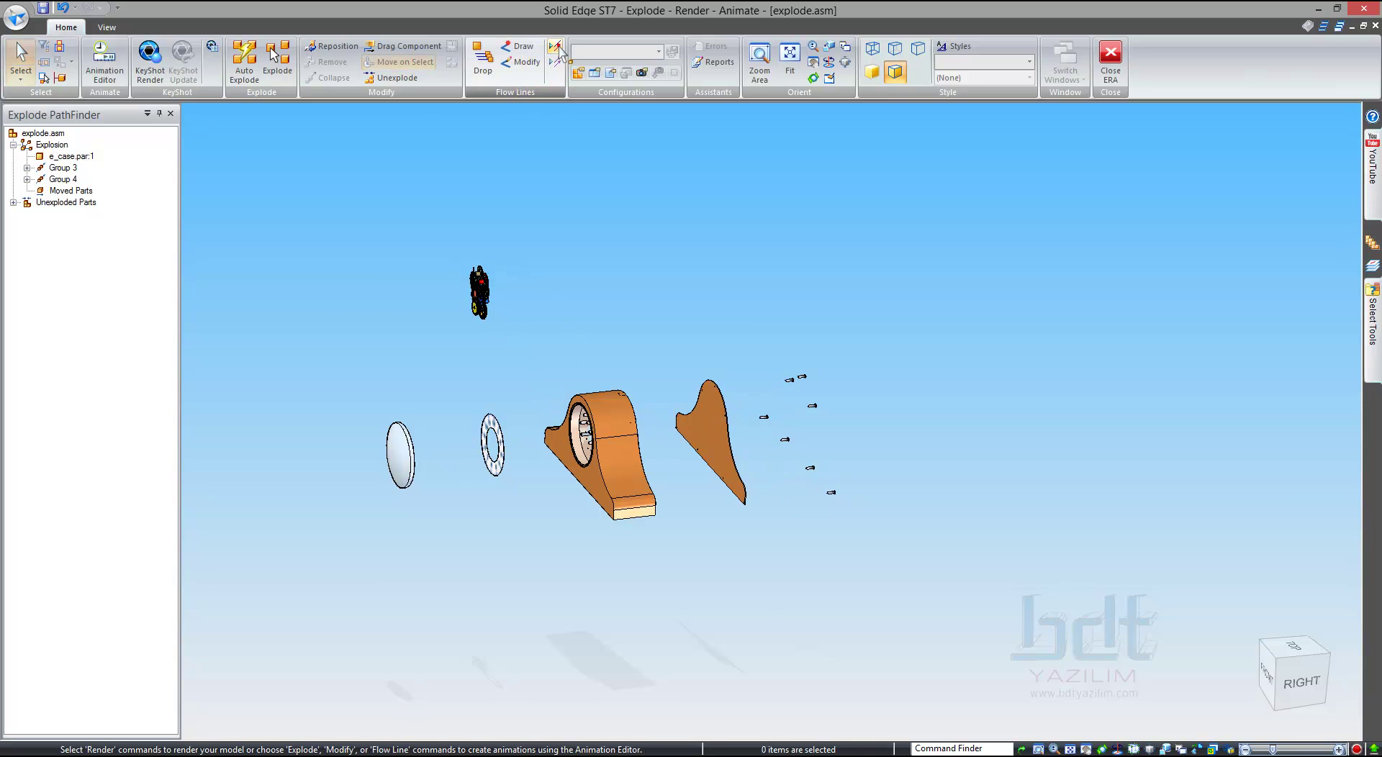
pyautogui.moveTo(360, 206); pyautogui.dragTo(389, 176, button='middle')
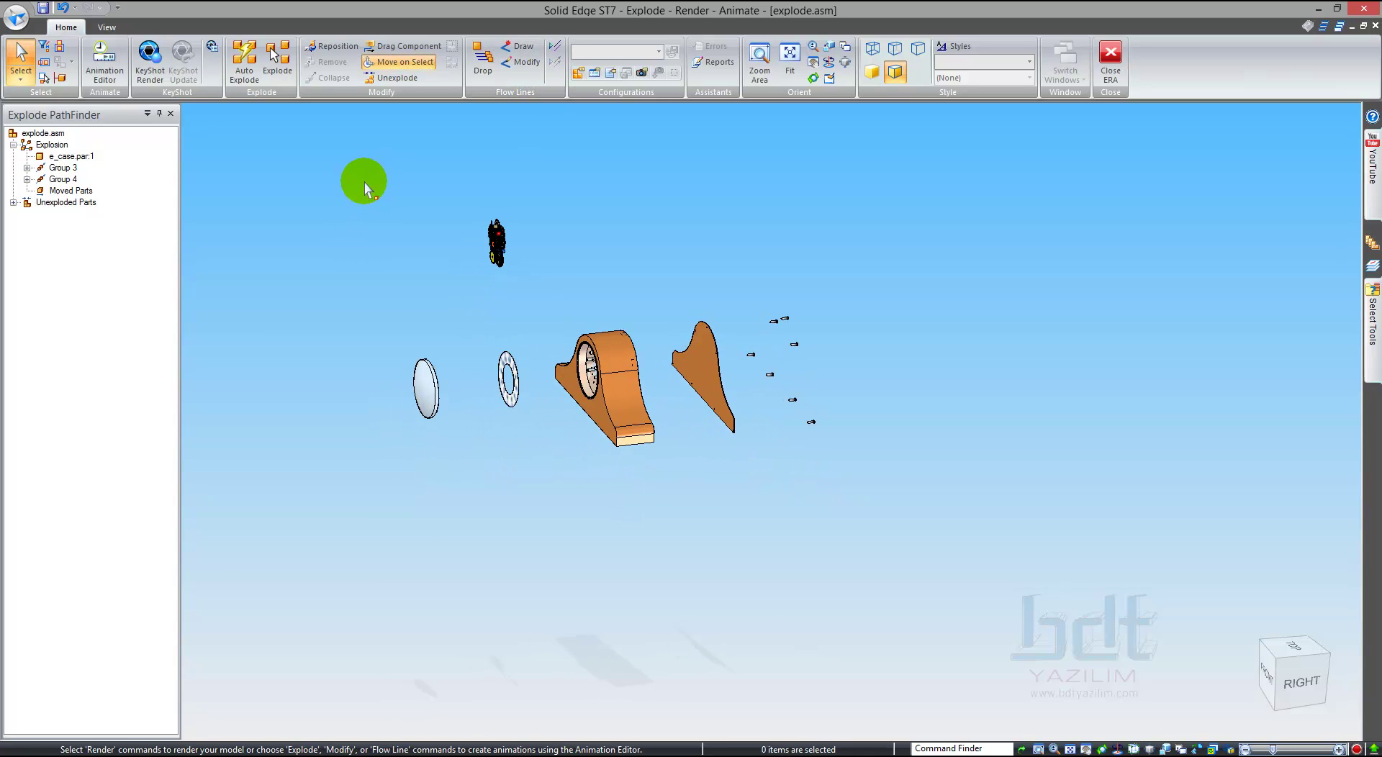
# Step: Reposition the green gear against the dial part
pyautogui.click(327, 49)
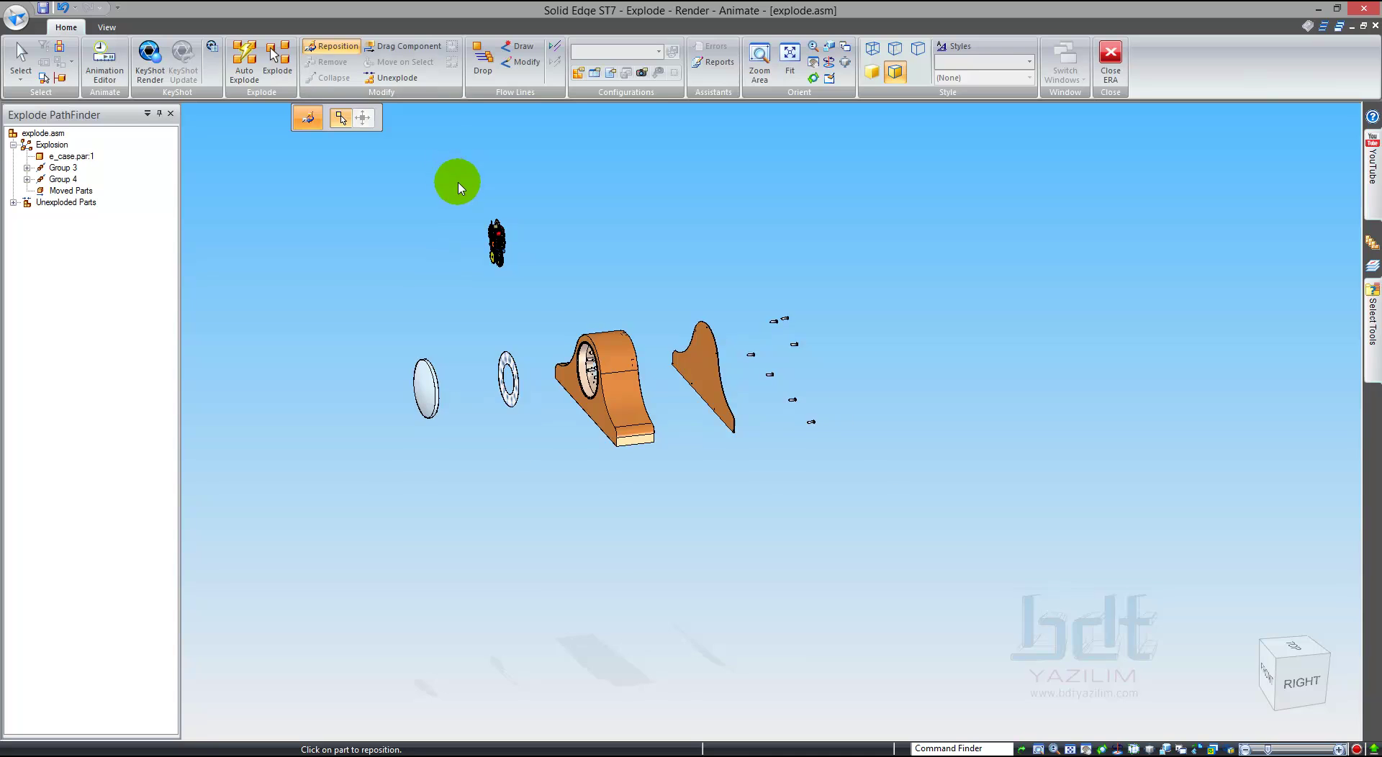
pyautogui.keyDown('ctrl'); pyautogui.moveTo(454, 176); pyautogui.dragTo(633, 341, button='middle'); pyautogui.keyUp('ctrl')
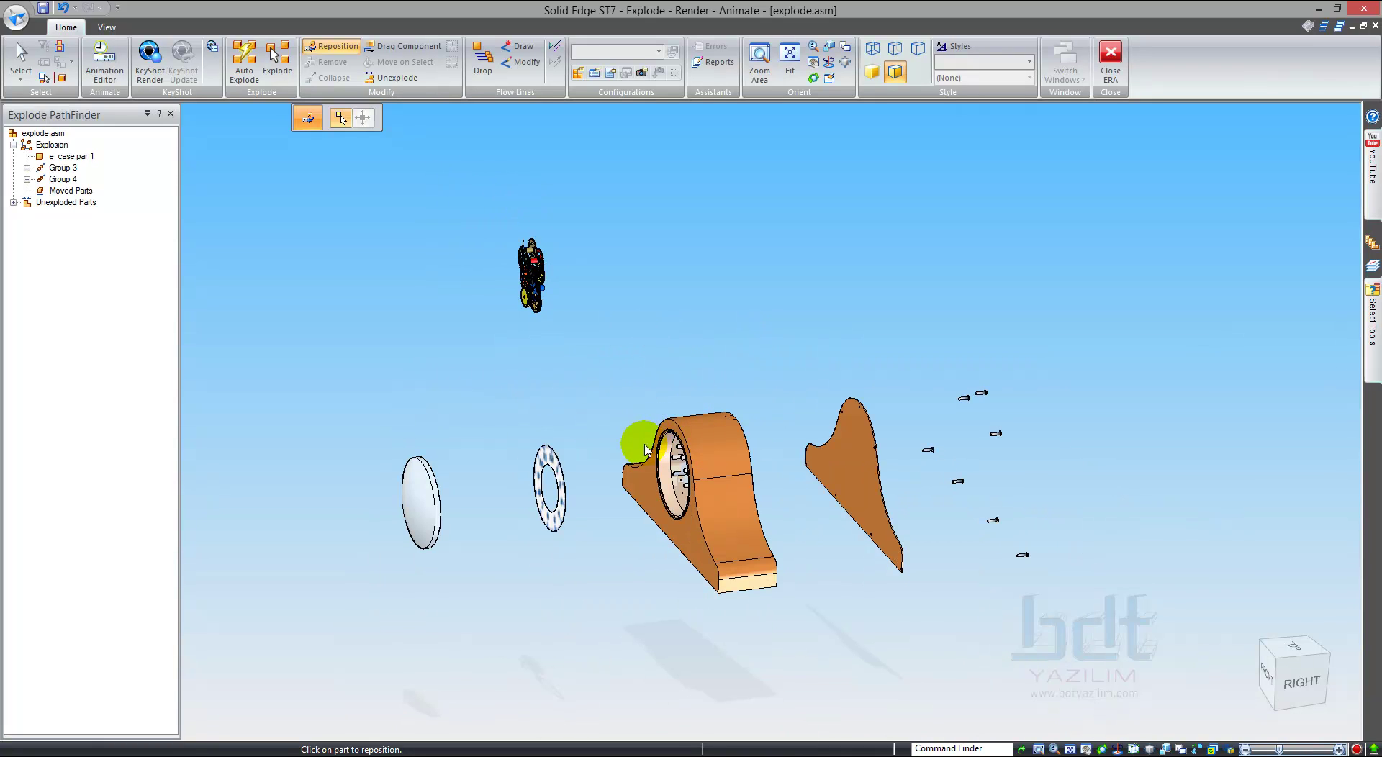
pyautogui.scroll(3, 637, 451)
pyautogui.scroll(-3, 637, 452)
pyautogui.scroll(5, 548, 216)
pyautogui.scroll(3, 545, 303)
pyautogui.click(536, 299)
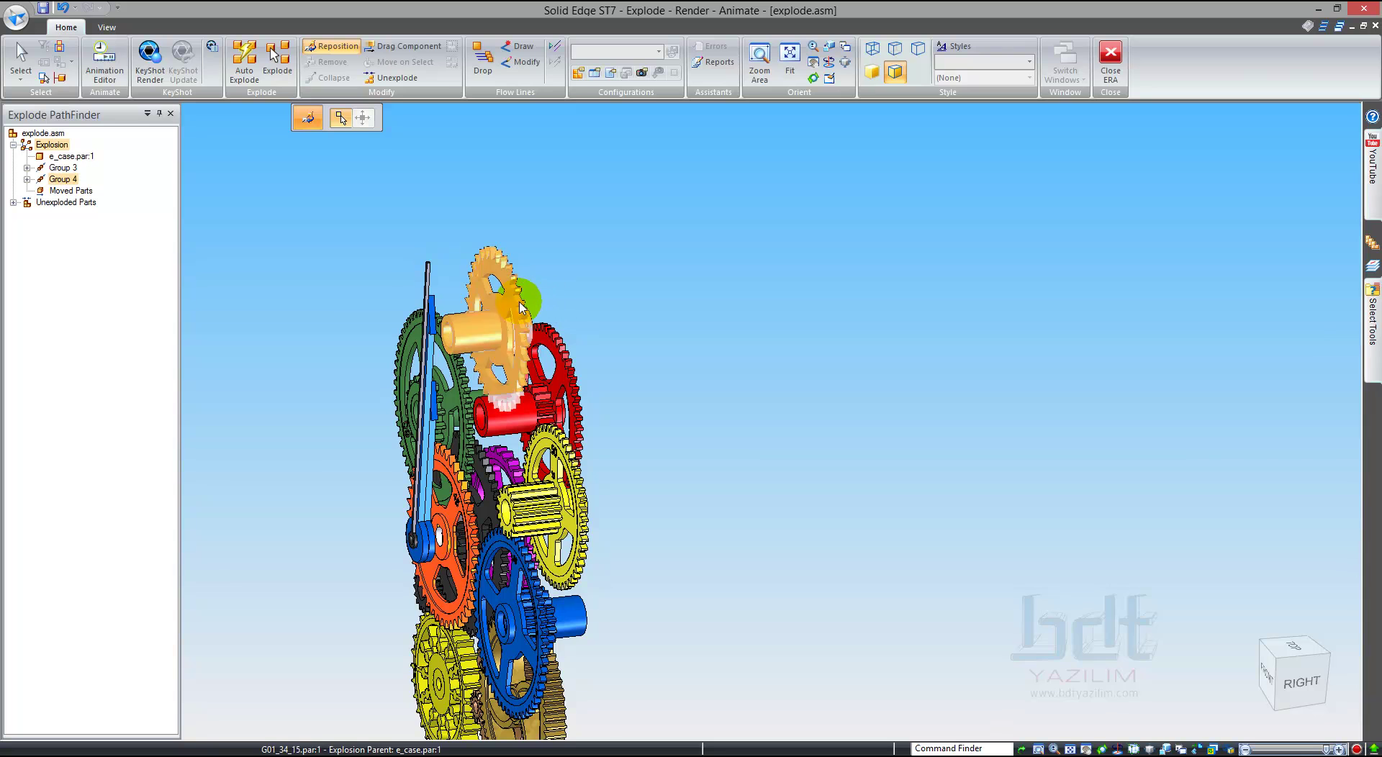
pyautogui.scroll(-5, 576, 283)
pyautogui.click(605, 568)
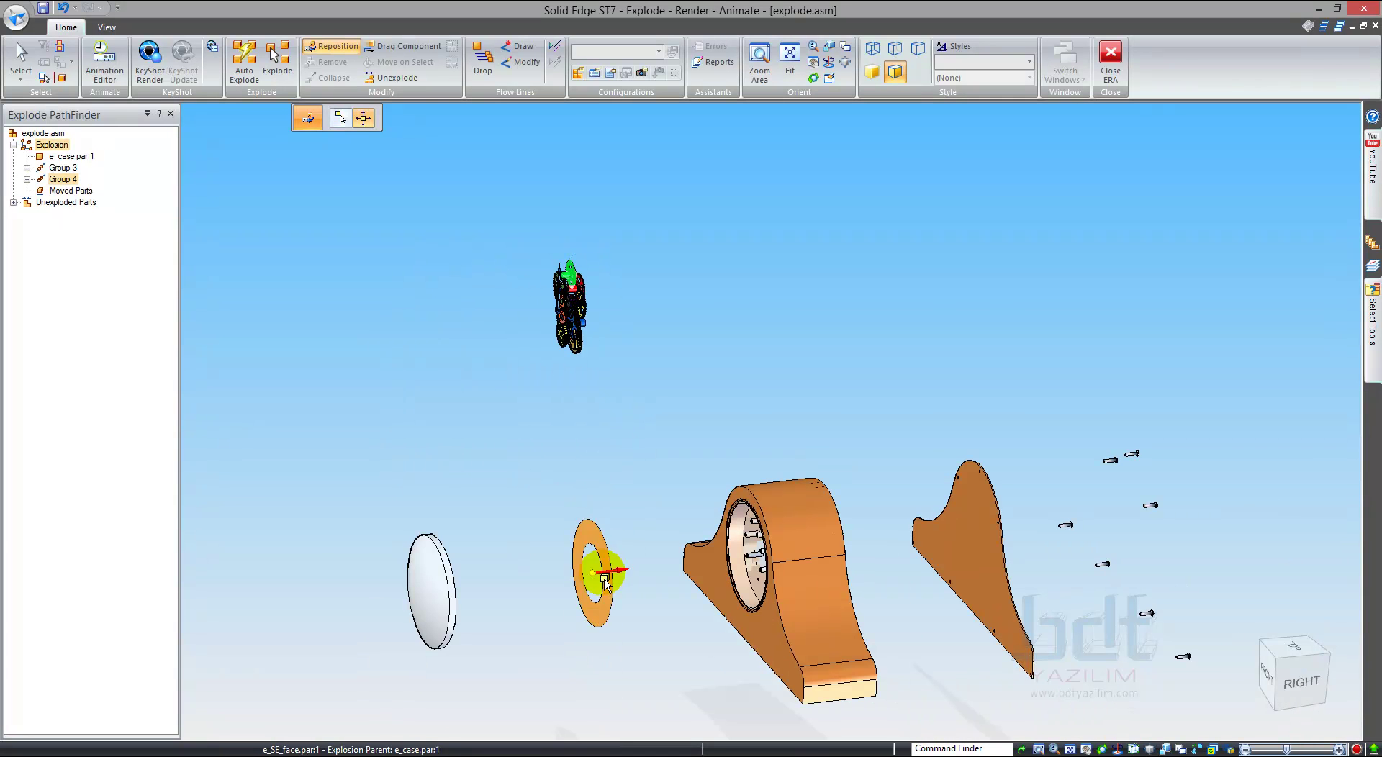
pyautogui.click(658, 465)
pyautogui.scroll(-3, 661, 464)
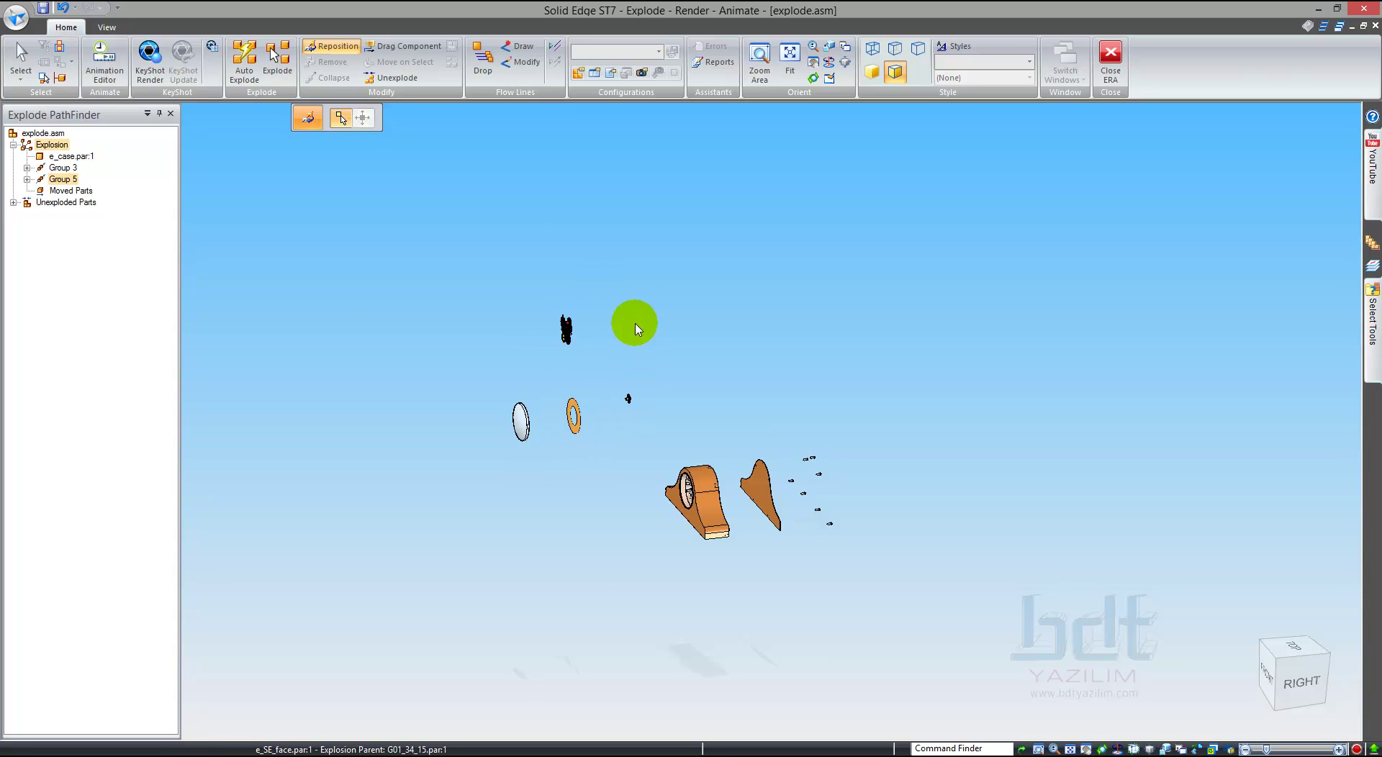
# Step: Undo the gear reposition and turn on Move on Select
pyautogui.click(64, 7)
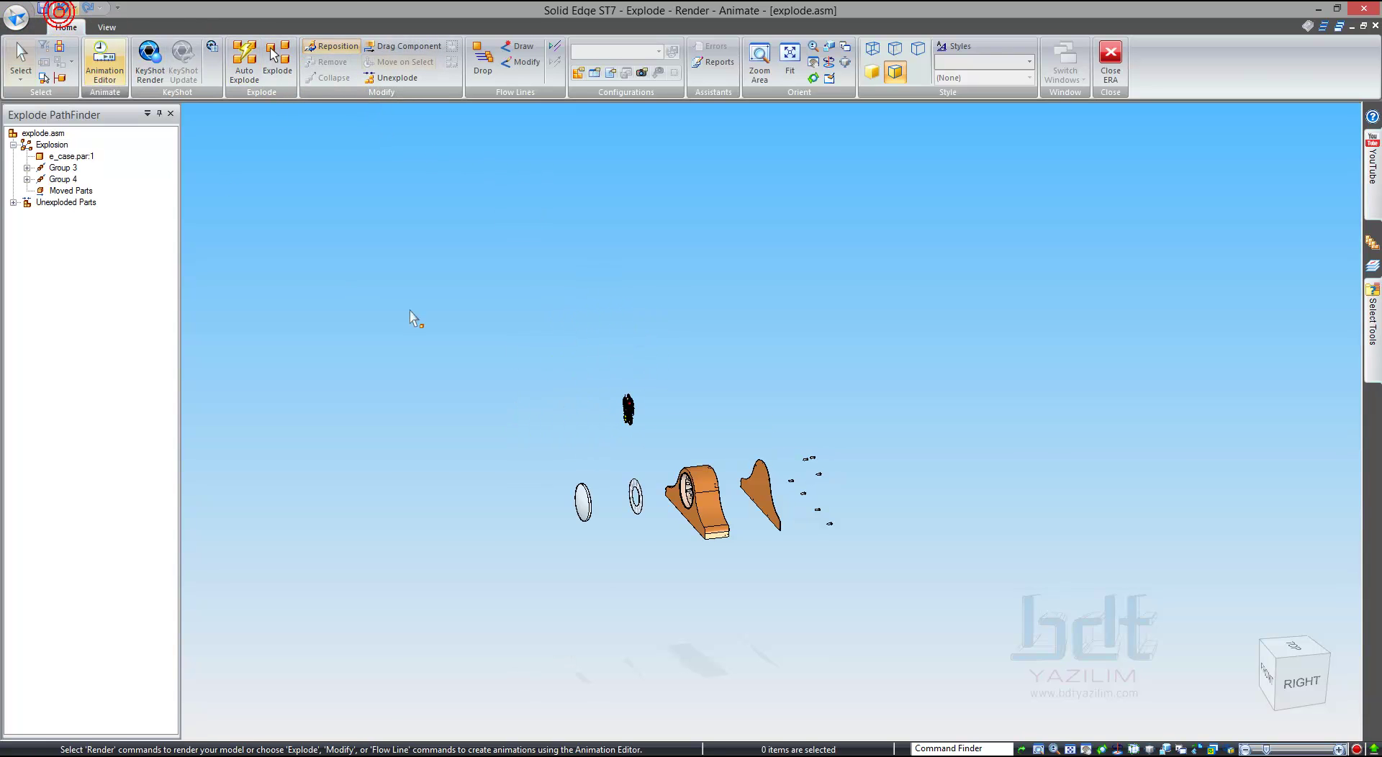
pyautogui.scroll(-2, 432, 288)
pyautogui.scroll(4, 616, 380)
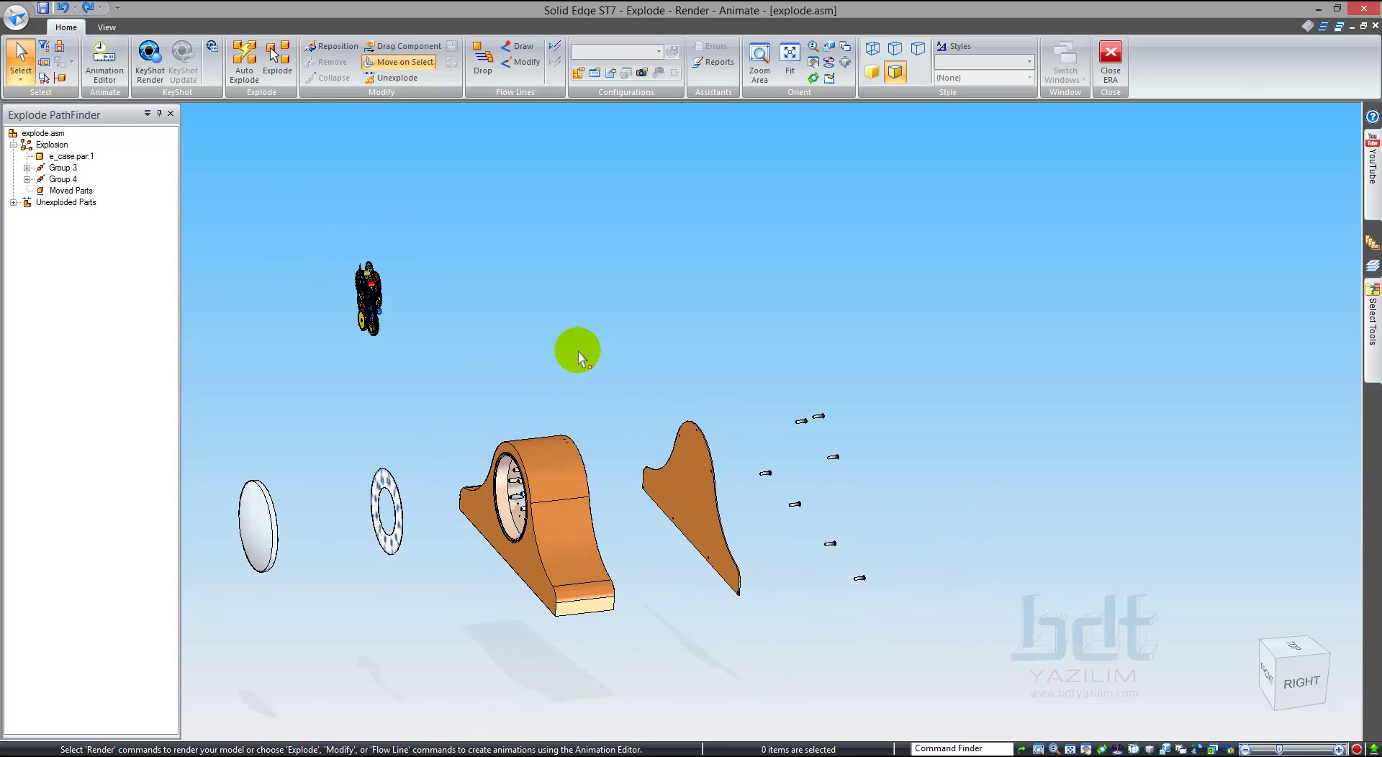
pyautogui.click(418, 72)
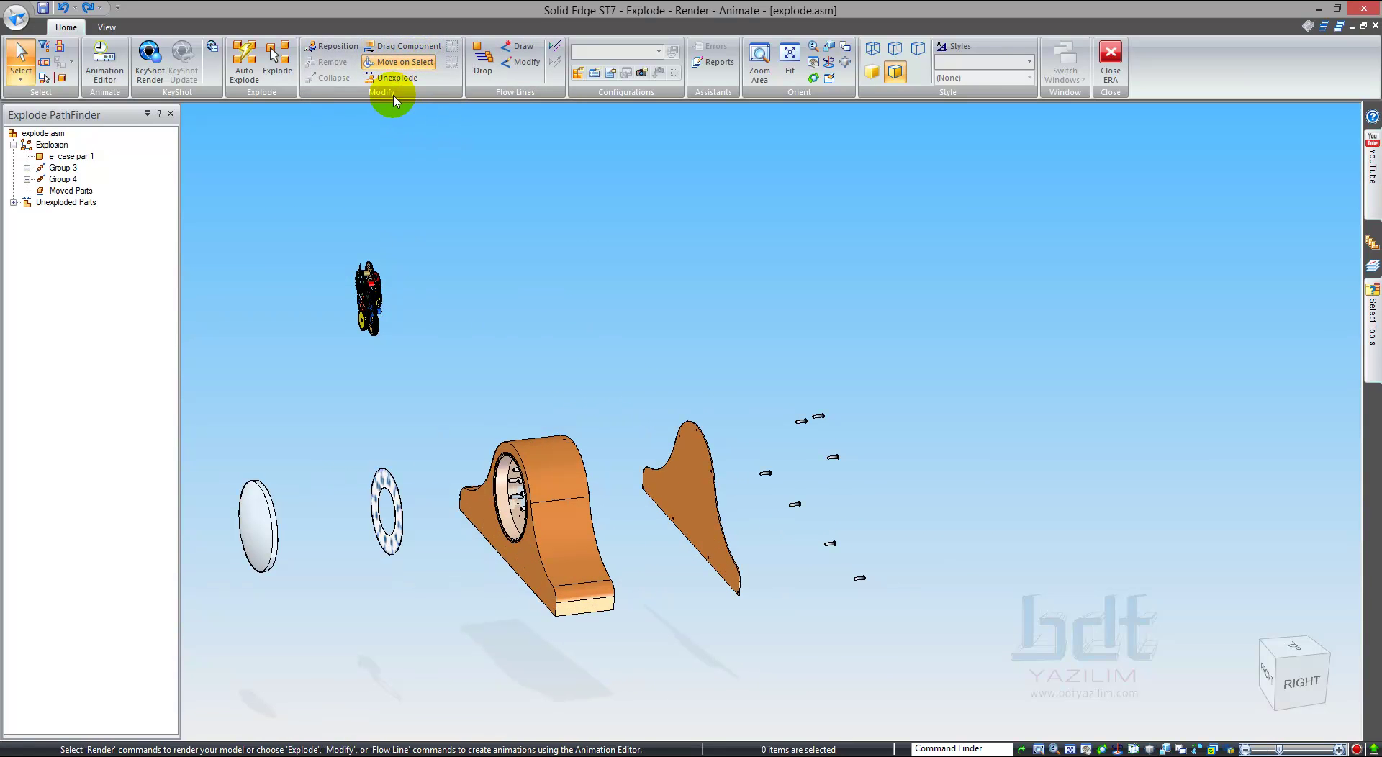
pyautogui.scroll(-2, 586, 210)
pyautogui.scroll(1, 550, 139)
# Step: Save the current exploded arrangement as a new display configuration named Pat1
pyautogui.click(579, 72)
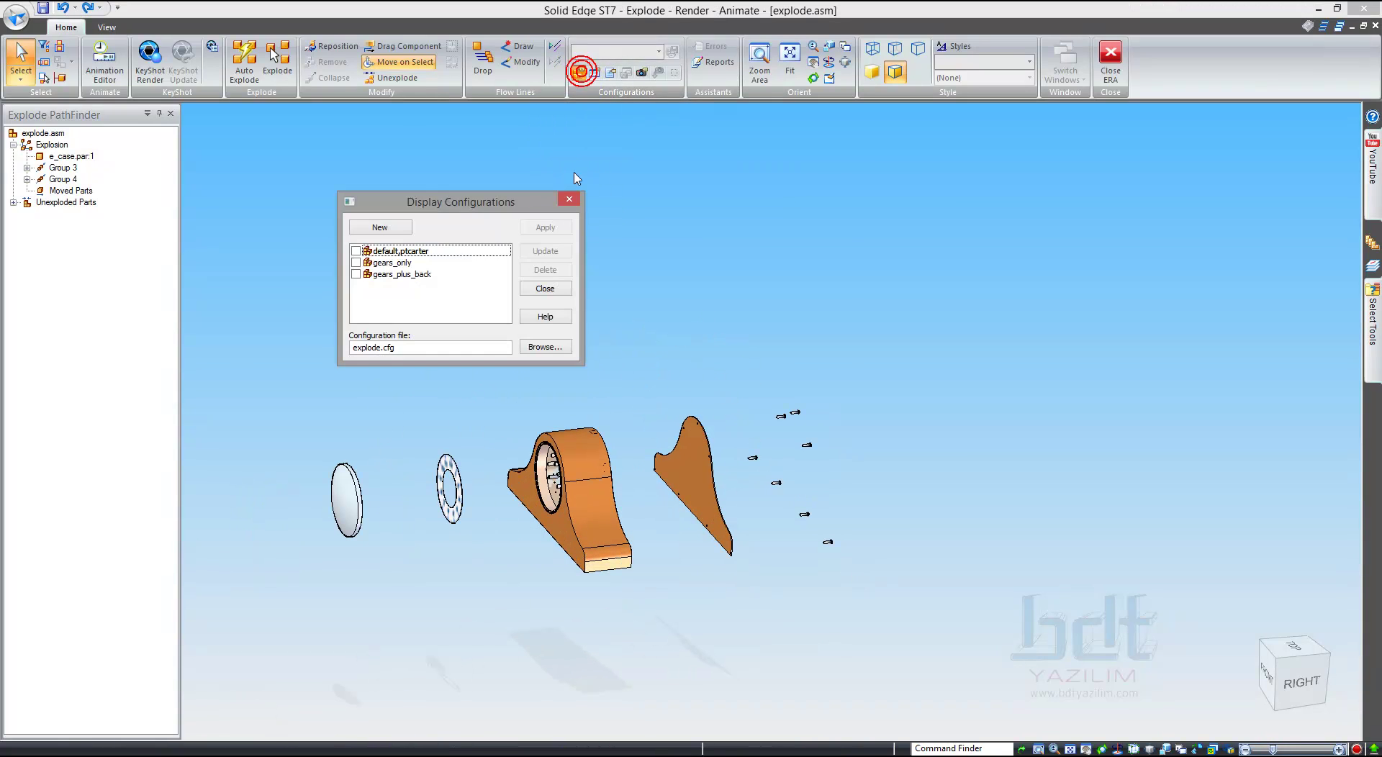
pyautogui.moveTo(439, 211); pyautogui.dragTo(701, 173)
pyautogui.click(641, 190)
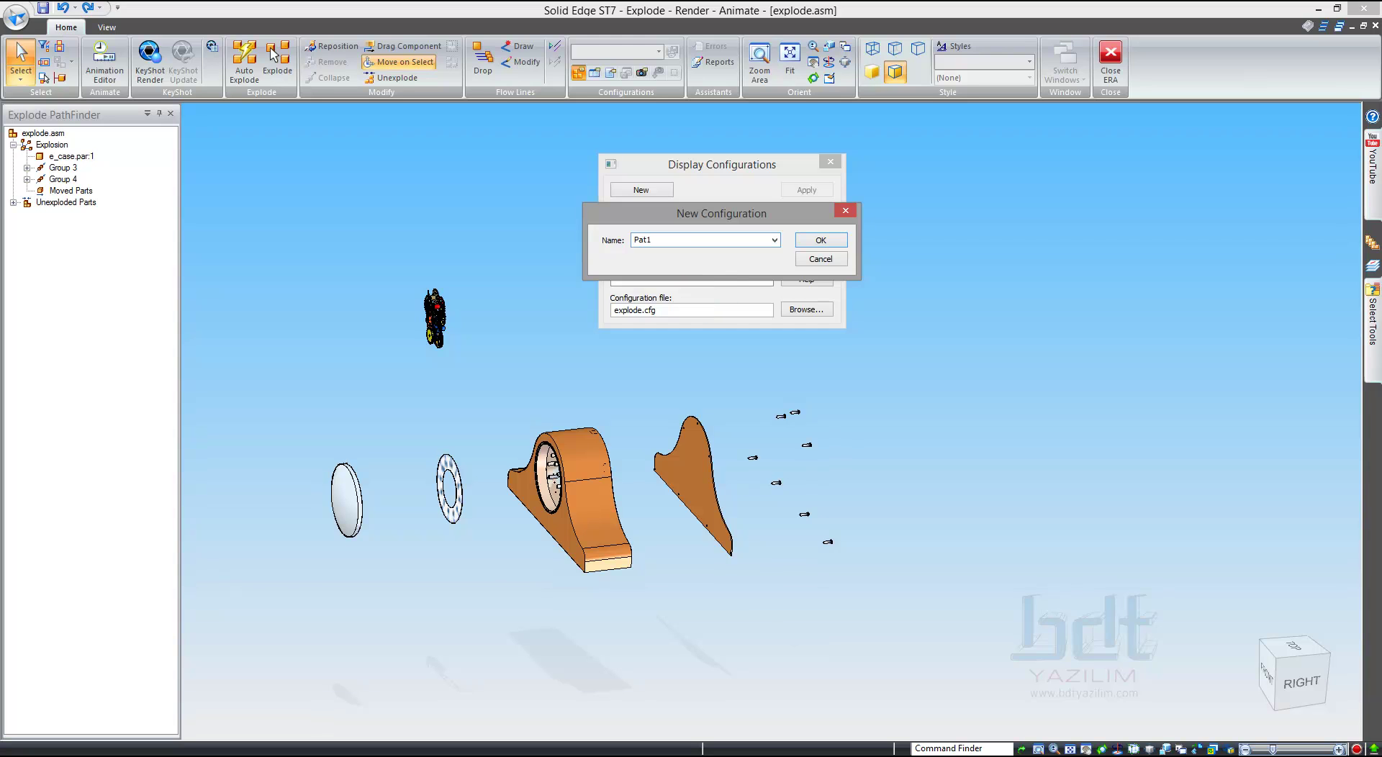
pyautogui.press('Return')
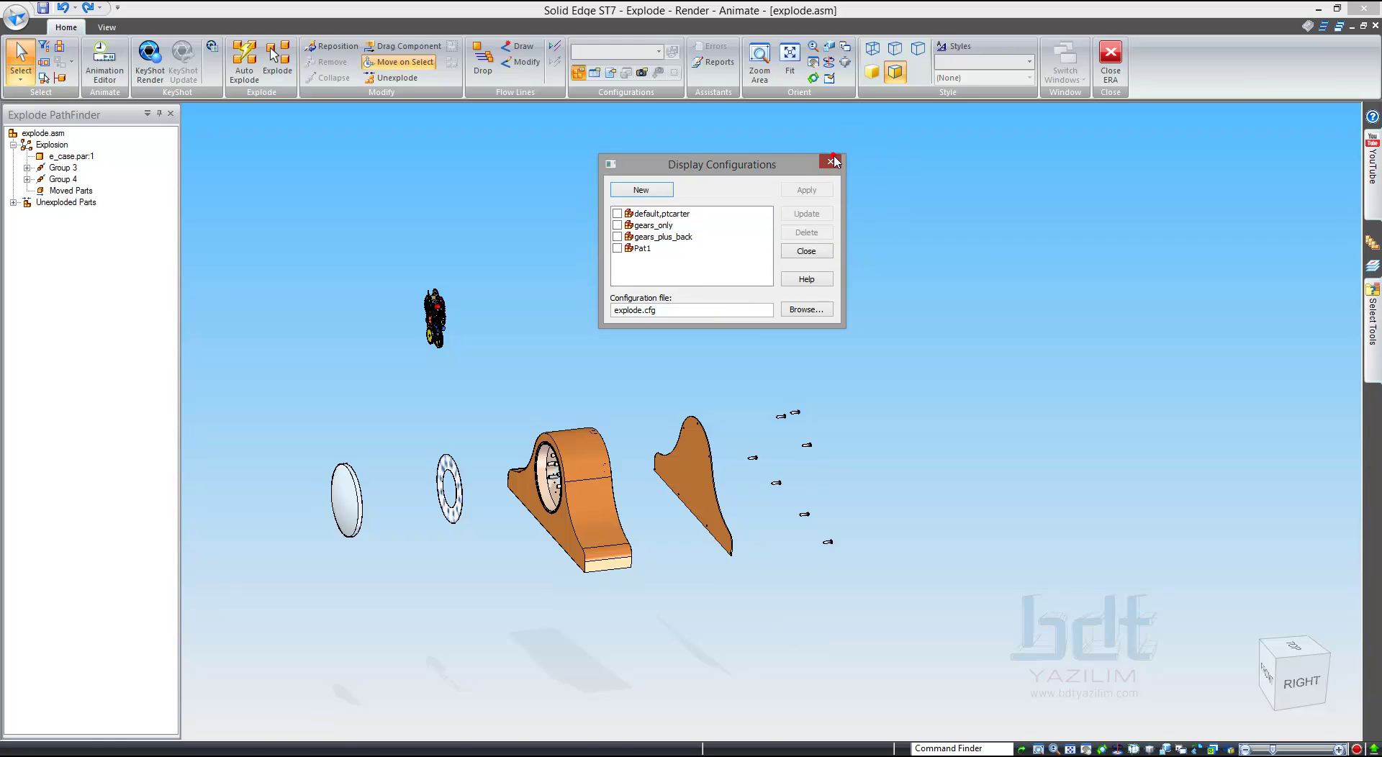
pyautogui.click(832, 161)
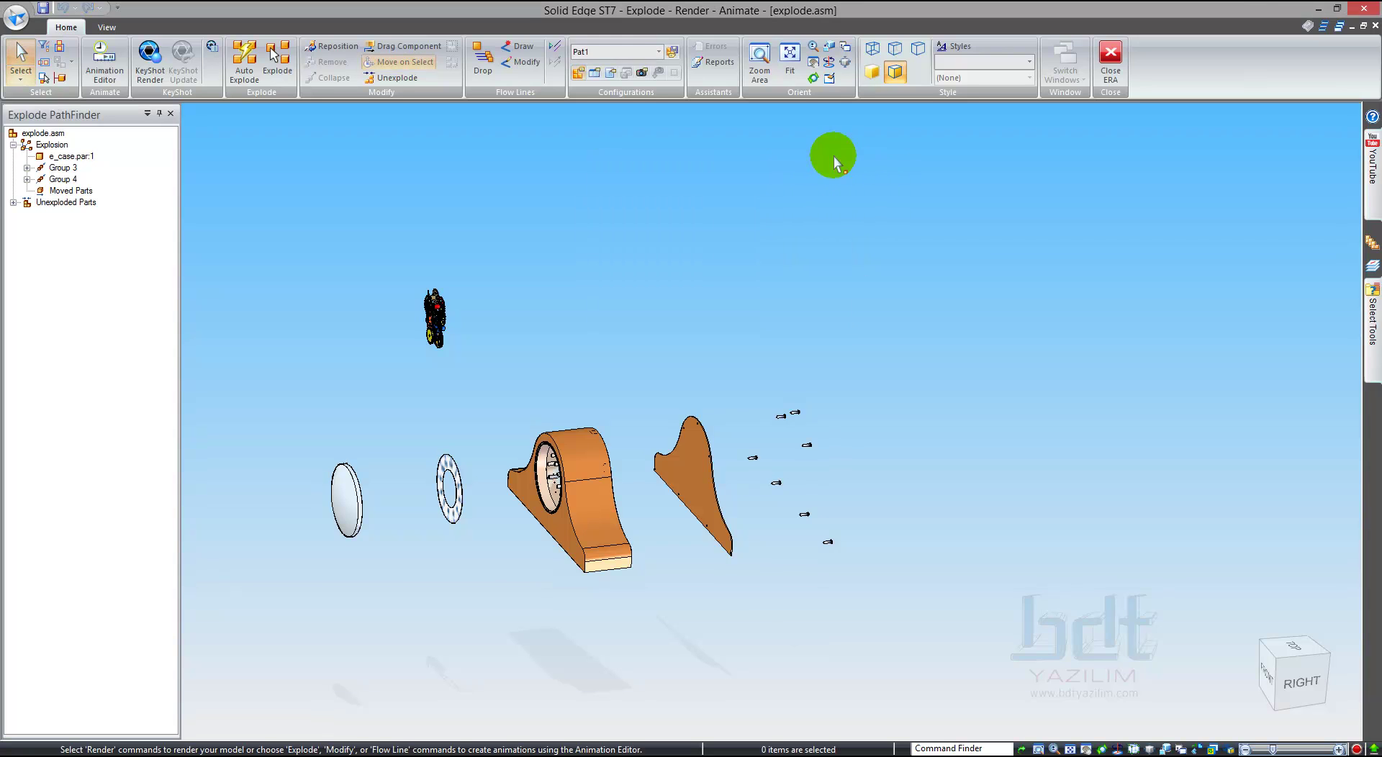
pyautogui.click(391, 79)
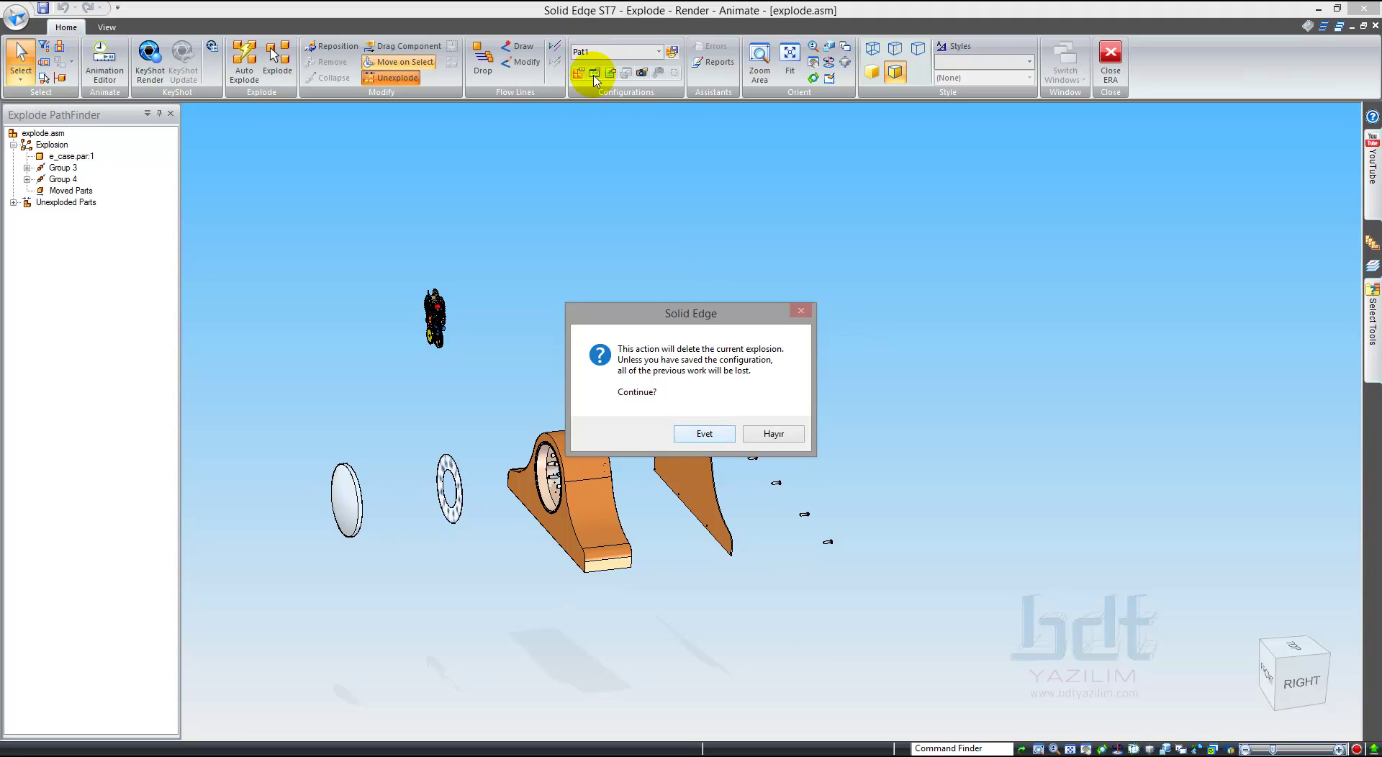
# Step: Confirm the Unexplode warning with Evet (Yes) to delete the explosion
pyautogui.click(686, 435)
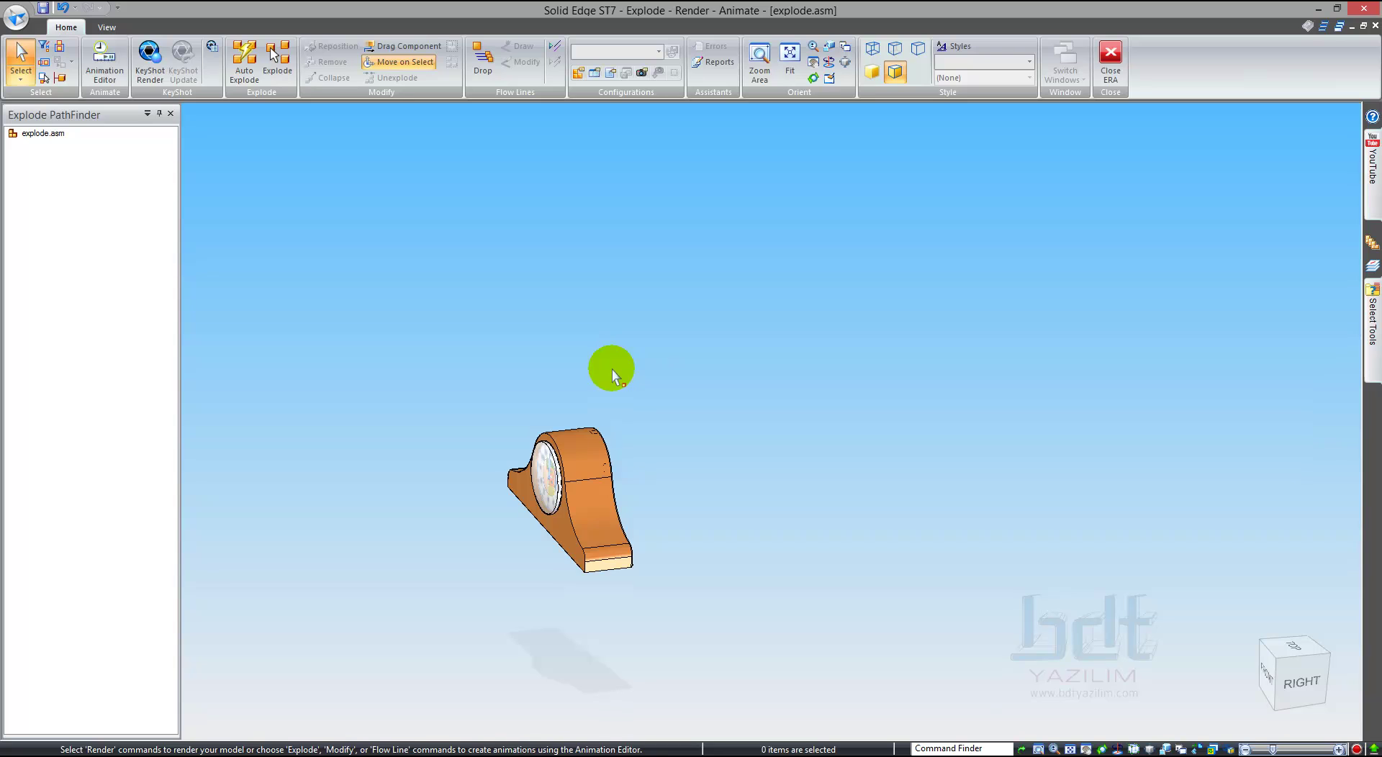
# Step: Apply the Pat1 configuration and save the exploded display back into Pat1
pyautogui.click(657, 52)
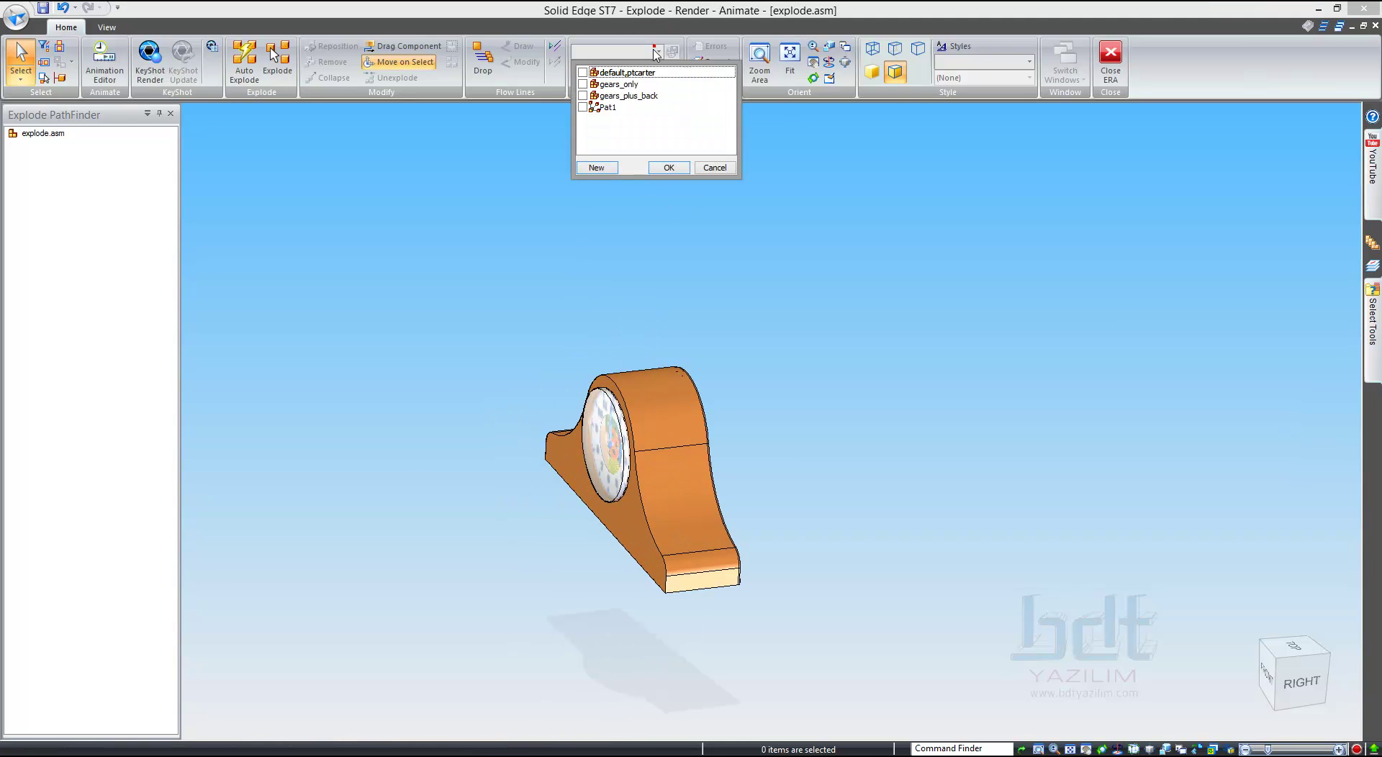
pyautogui.click(664, 168)
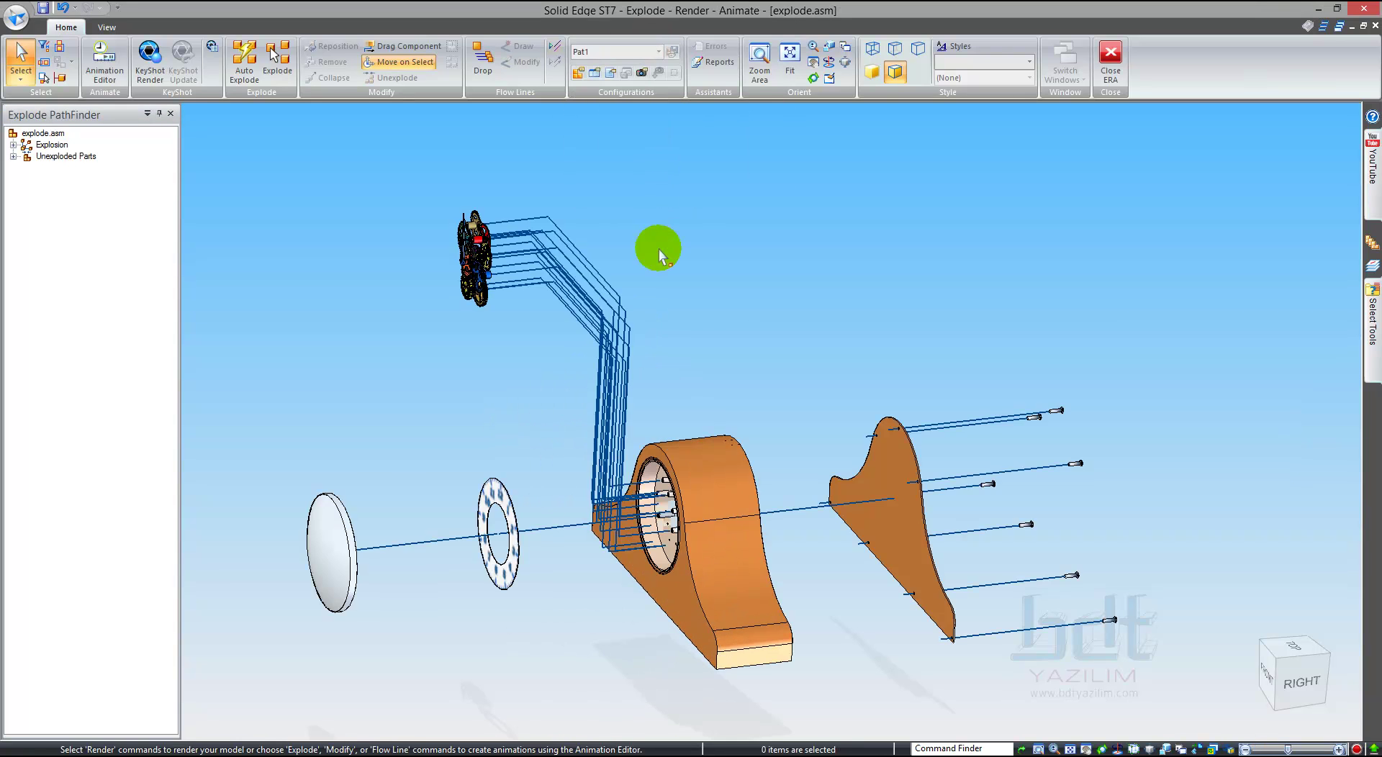
pyautogui.click(672, 51)
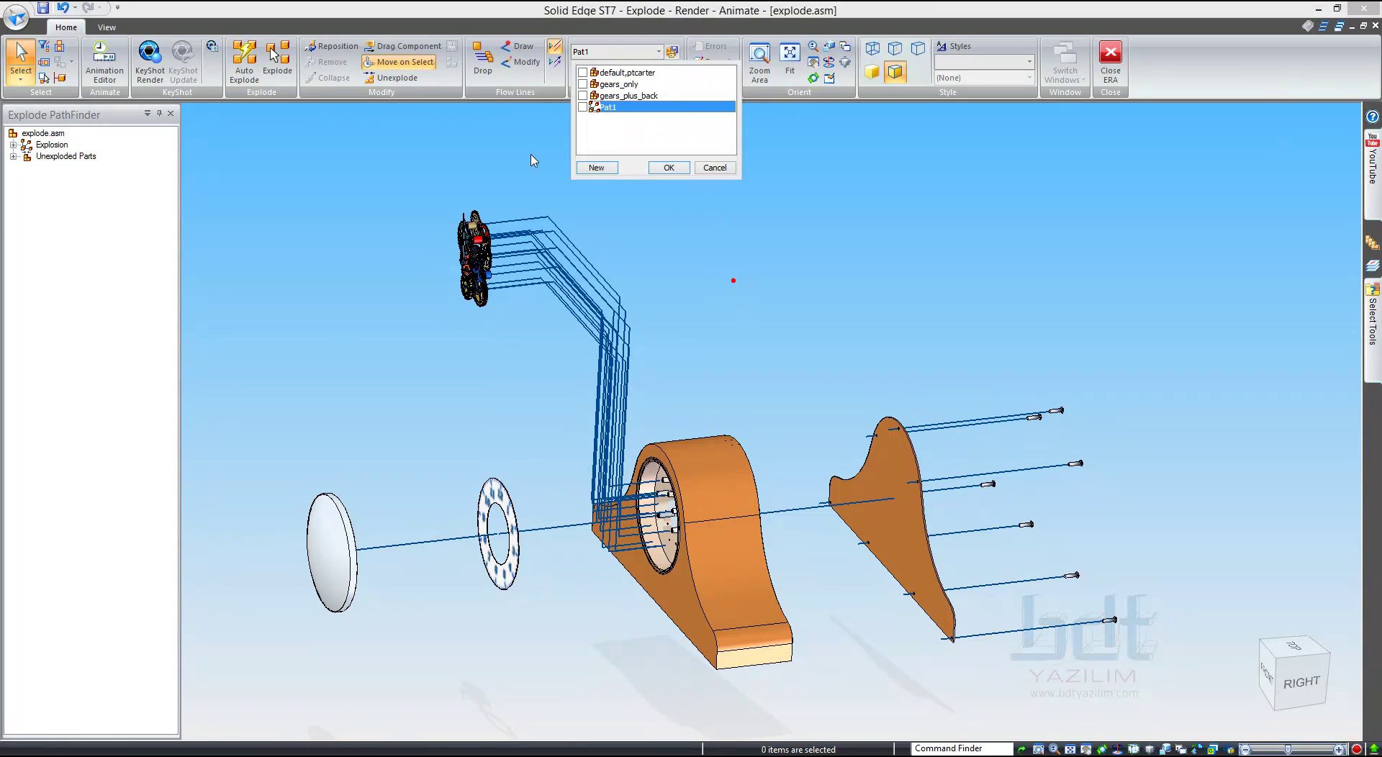
pyautogui.click(636, 118)
pyautogui.click(682, 169)
# Step: Unexplode the clock and confirm deleting the explosion
pyautogui.click(405, 79)
pyautogui.click(709, 444)
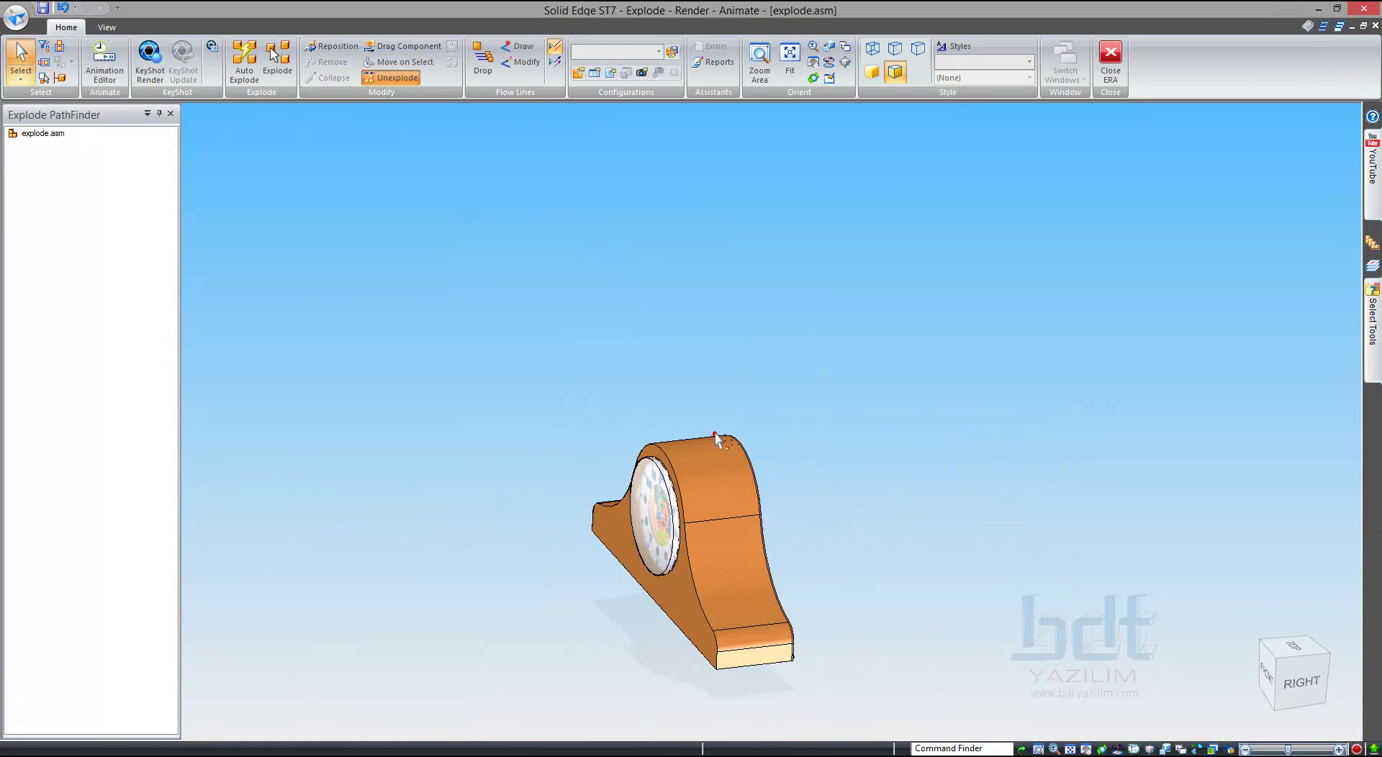
pyautogui.click(158, 40)
# Step: Leave the explode environment and return to the assembly
pyautogui.click(16, 16)
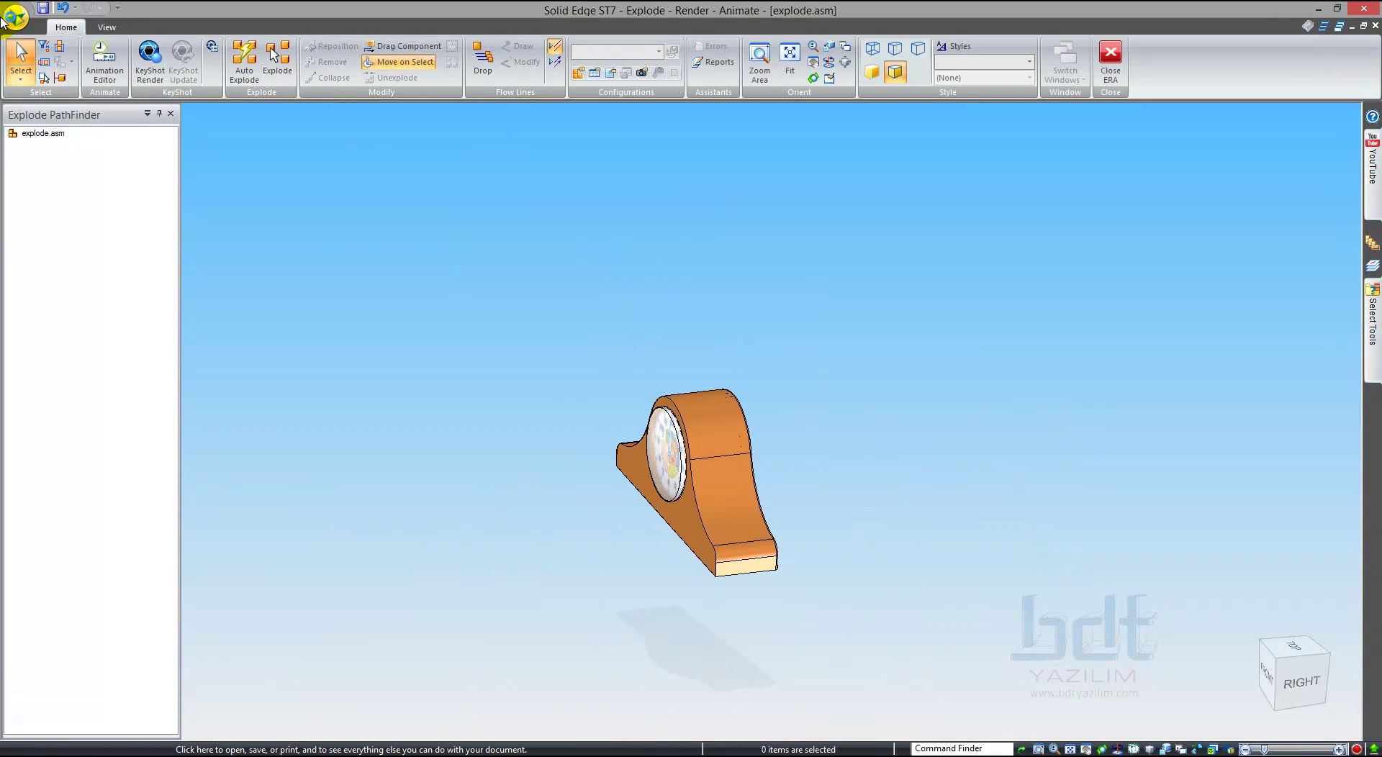
pyautogui.click(495, 229)
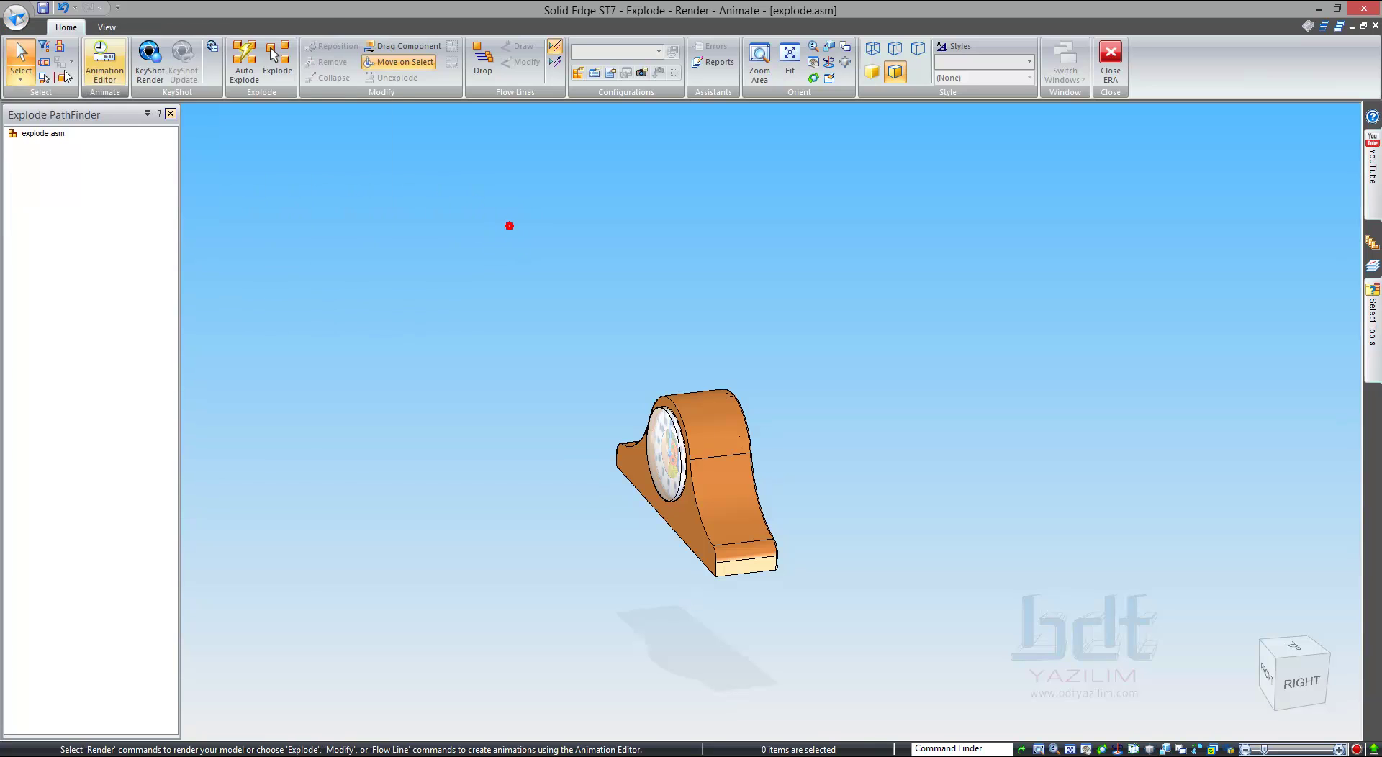
pyautogui.click(1109, 65)
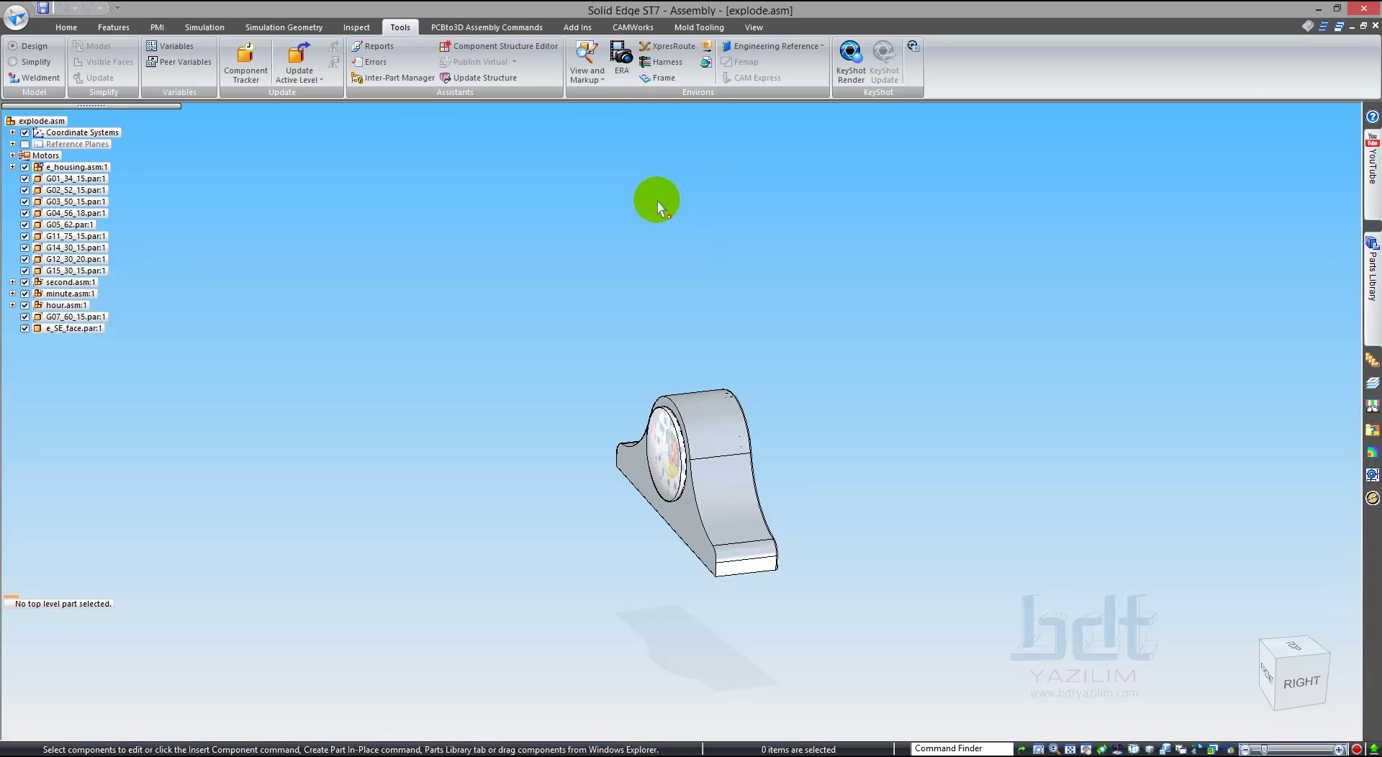
# Step: Create a drawing of the active model using the iso metric draft.dft template
pyautogui.click(15, 16)
pyautogui.moveTo(43, 47)
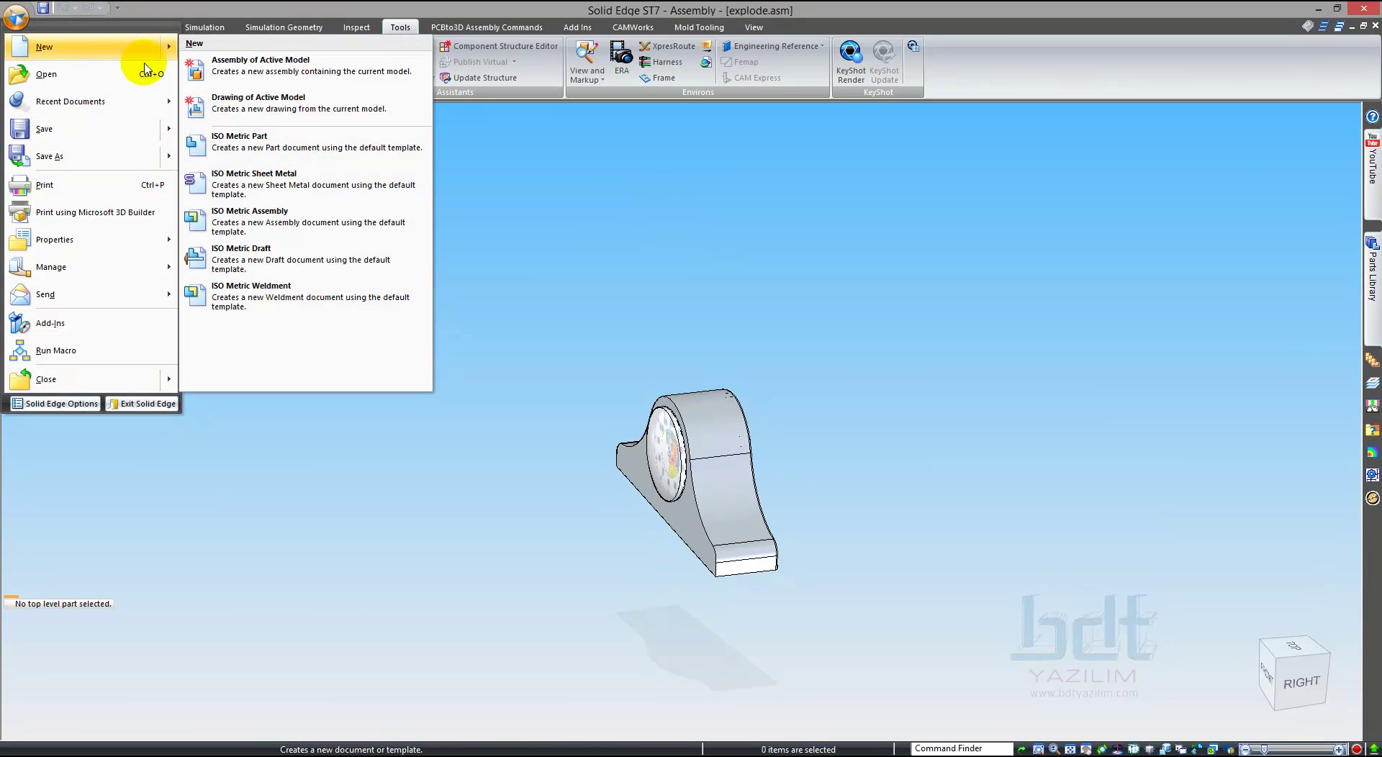
pyautogui.click(230, 106)
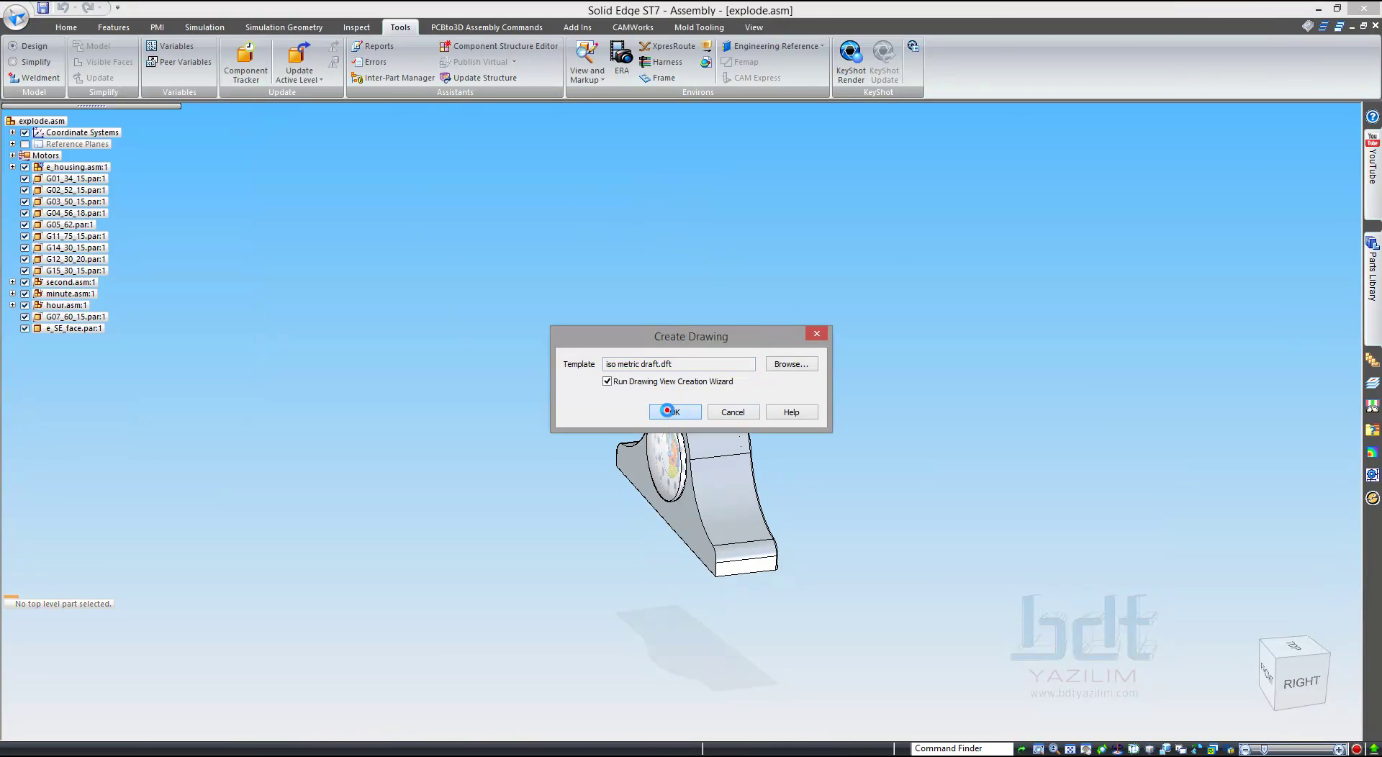
pyautogui.click(669, 413)
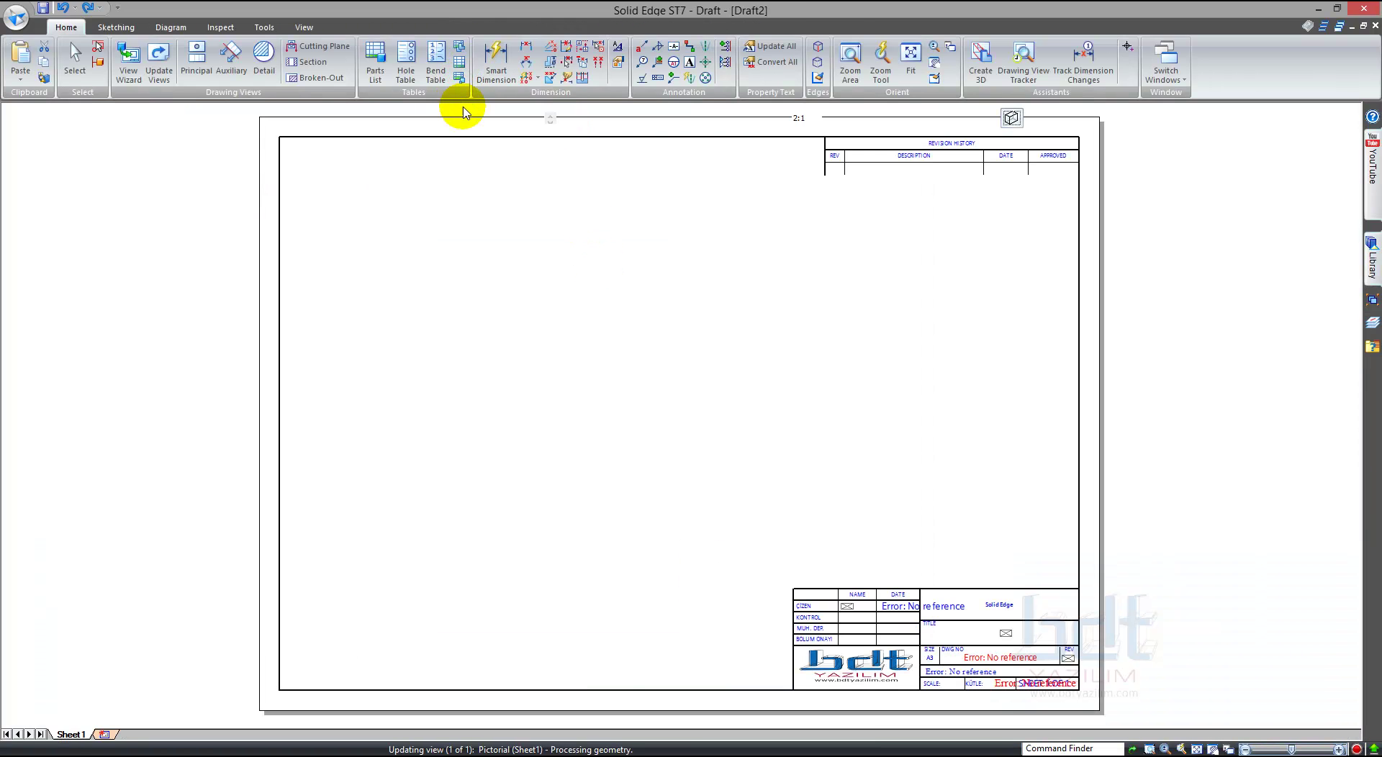
# Step: Base the drawing view on the Pat1 configuration in the View Wizard options
pyautogui.click(652, 123)
pyautogui.click(608, 73)
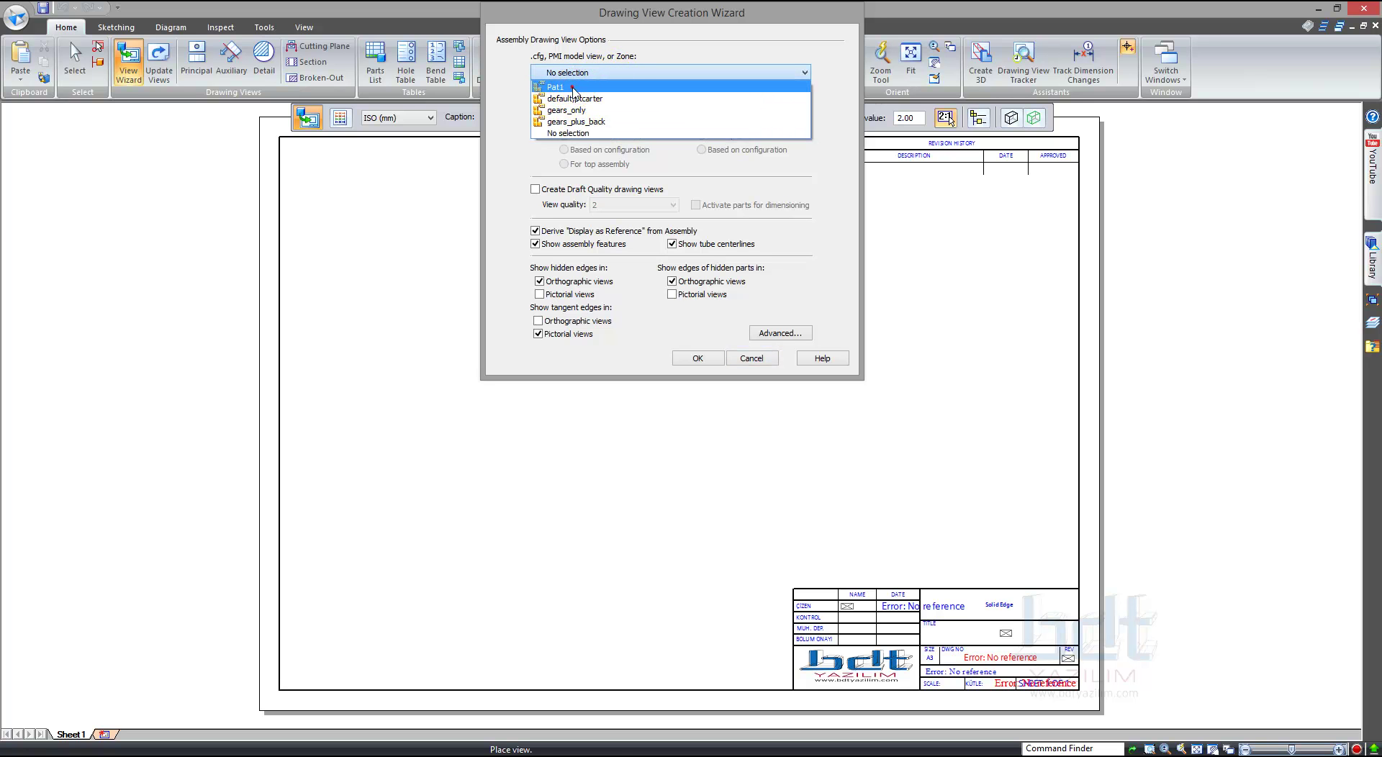
pyautogui.click(572, 88)
pyautogui.click(700, 359)
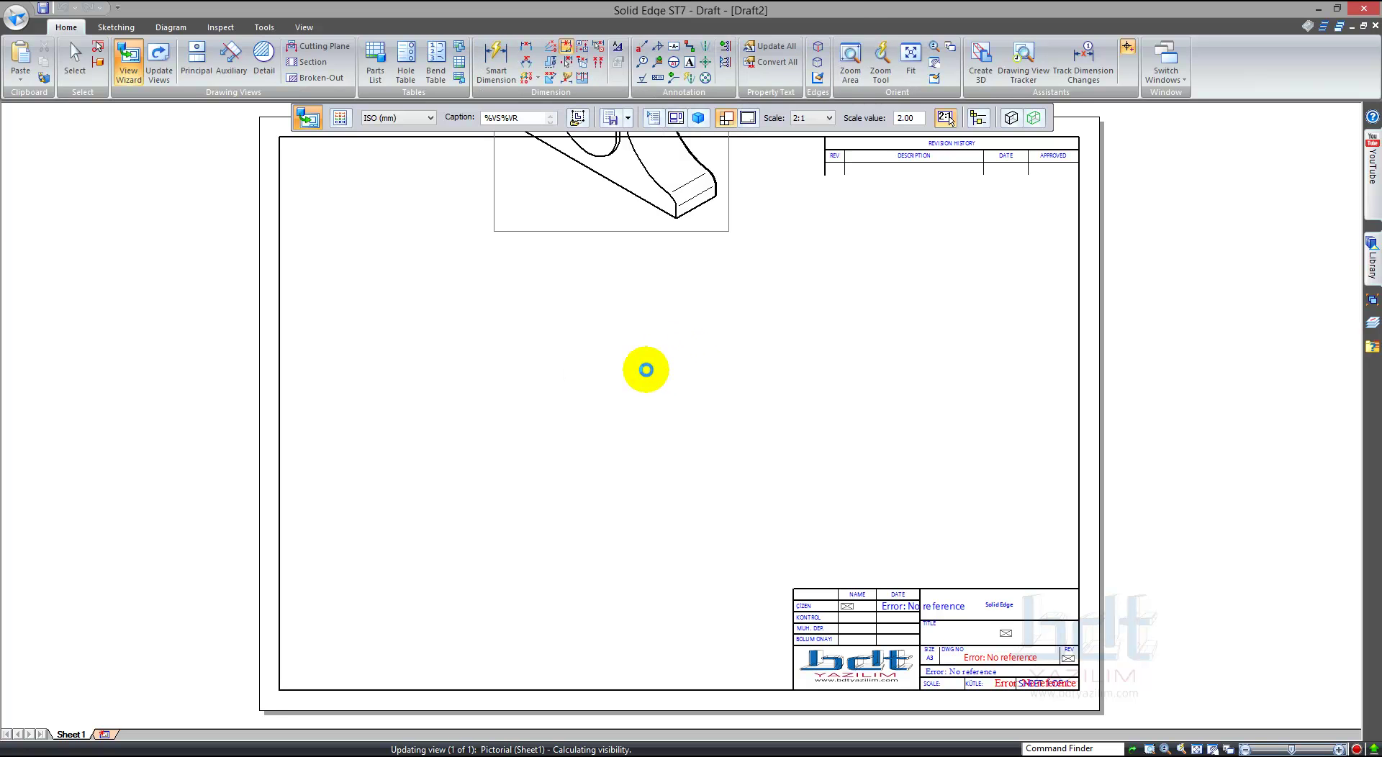
# Step: Make the view Shaded with Edges and place it near the sheet centre
pyautogui.click(1011, 118)
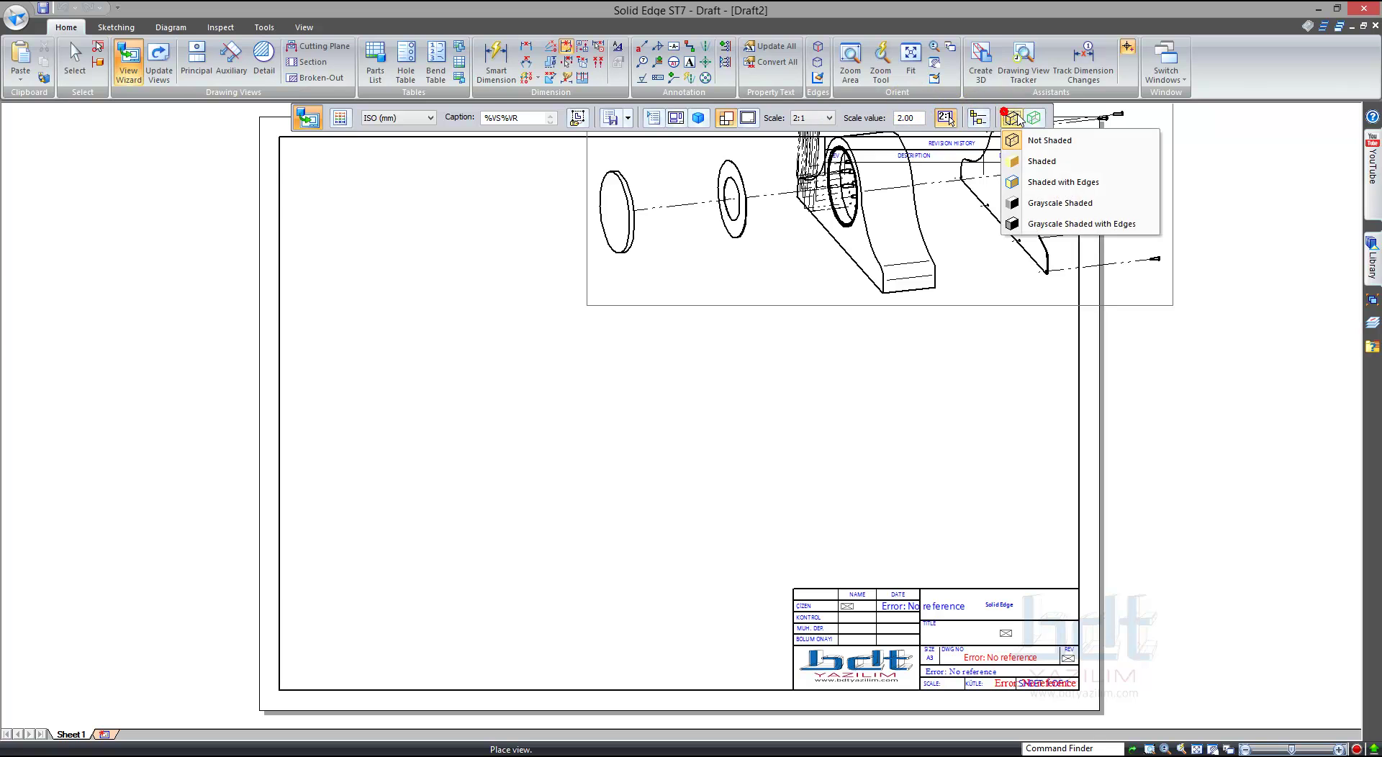
pyautogui.click(1032, 176)
pyautogui.click(605, 380)
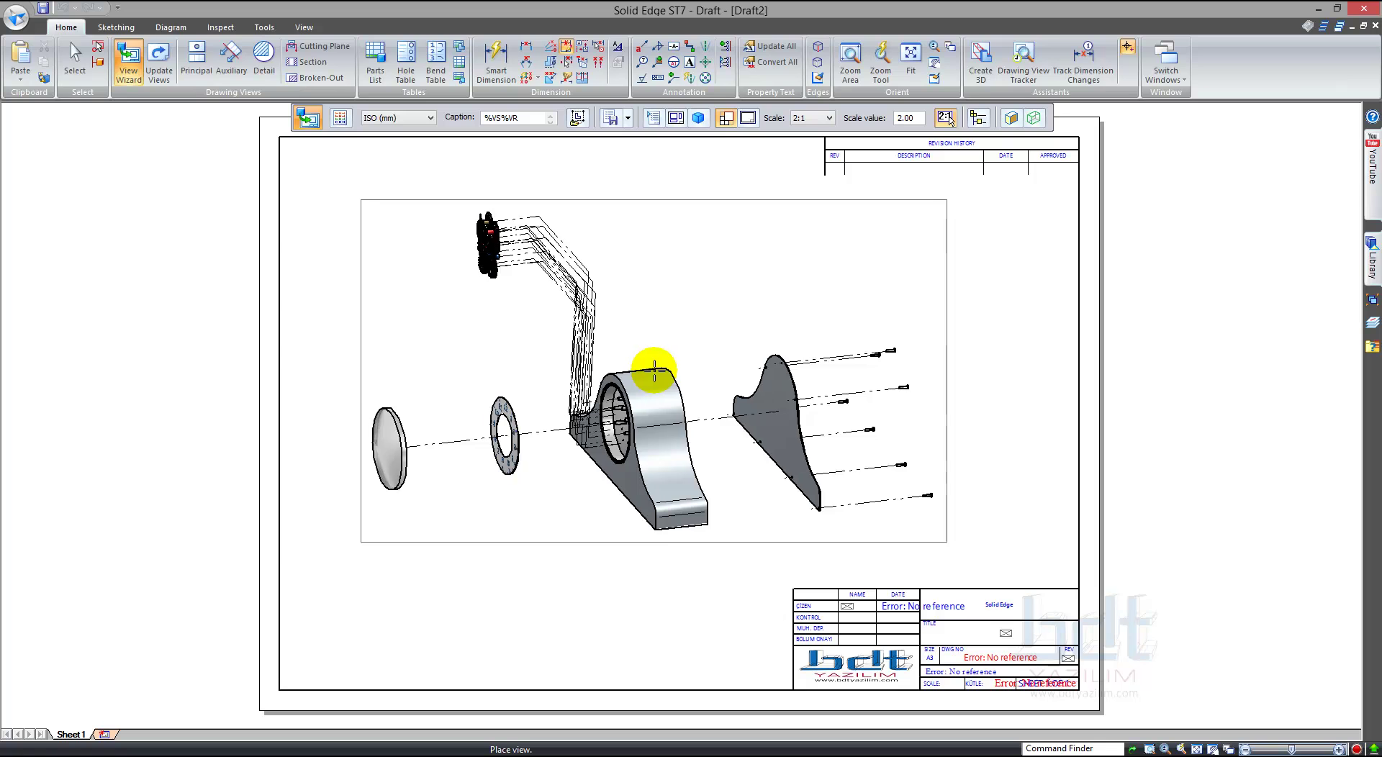
pyautogui.click(689, 409)
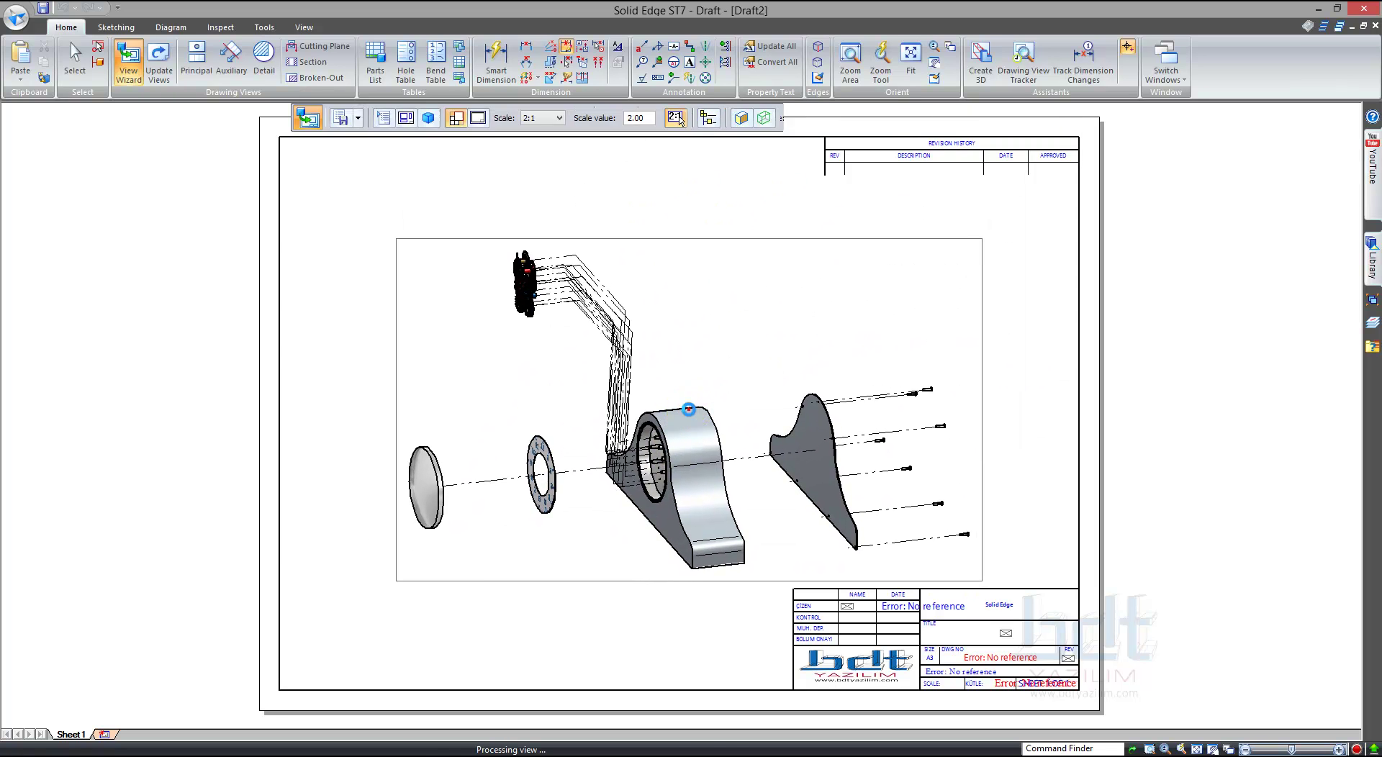
# Step: Finish placing the drawing view and clear the selection
pyautogui.press('Escape')
pyautogui.scroll(1, 531, 299)
pyautogui.scroll(2, 531, 298)
pyautogui.click(407, 414)
pyautogui.scroll(-3, 418, 392)
pyautogui.scroll(-1, 436, 397)
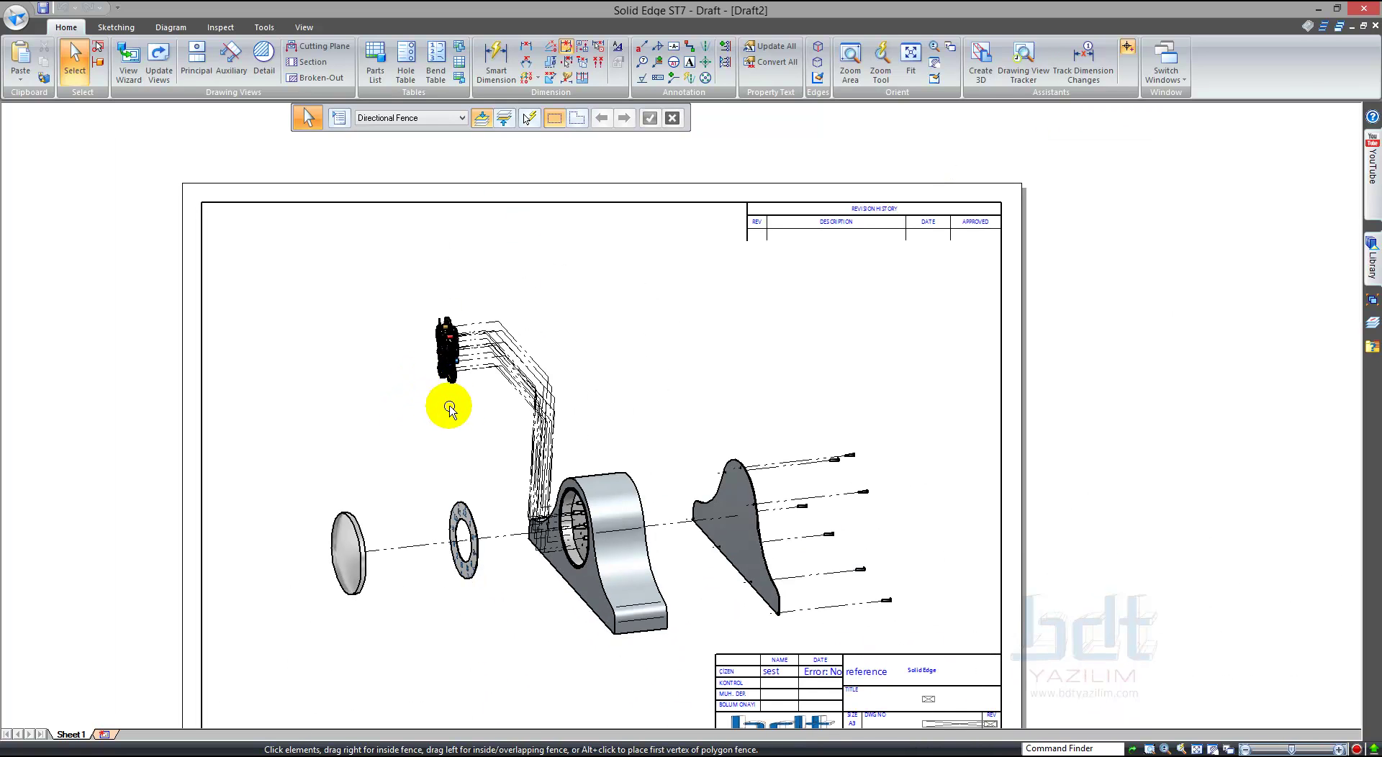
# Step: Add an Exploded-style parts list with Auto-Balloon, placed right of the sheet
pyautogui.click(375, 61)
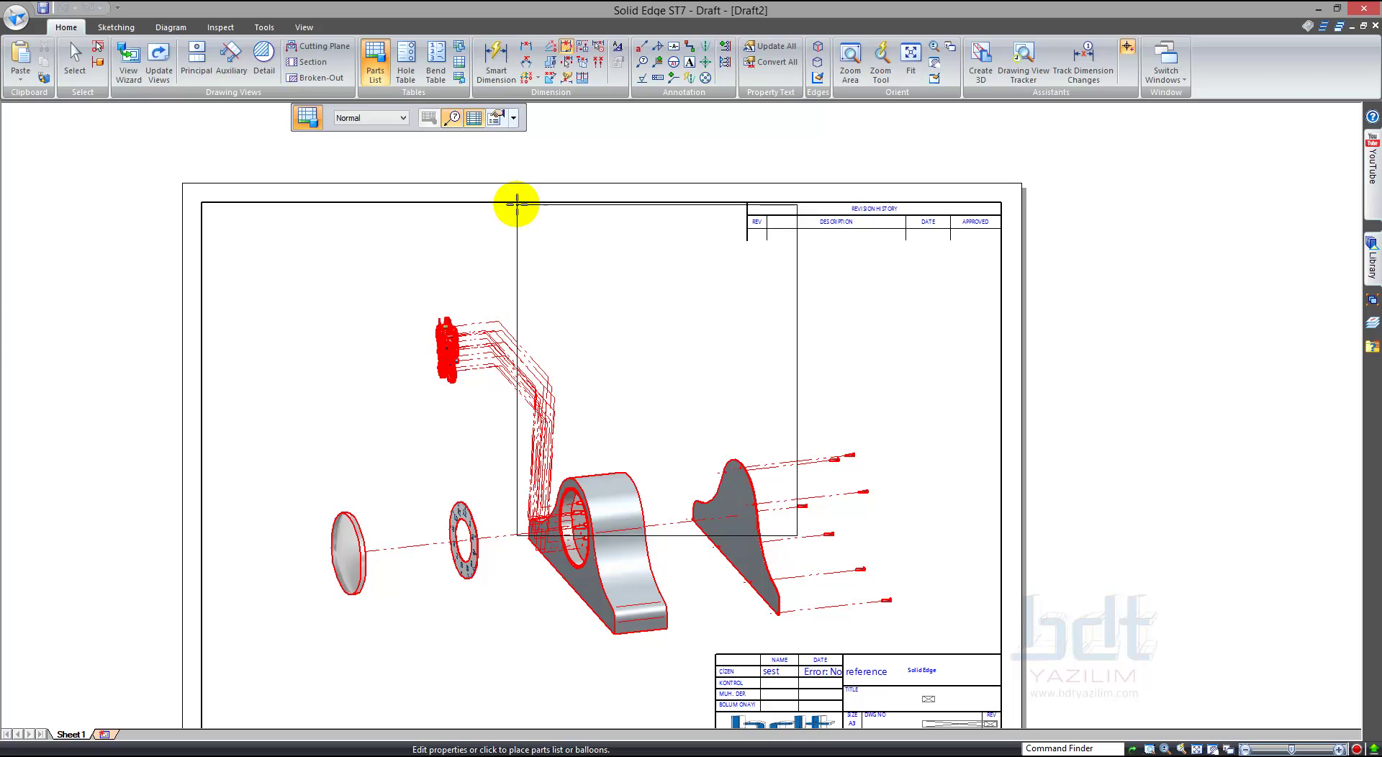
pyautogui.click(455, 123)
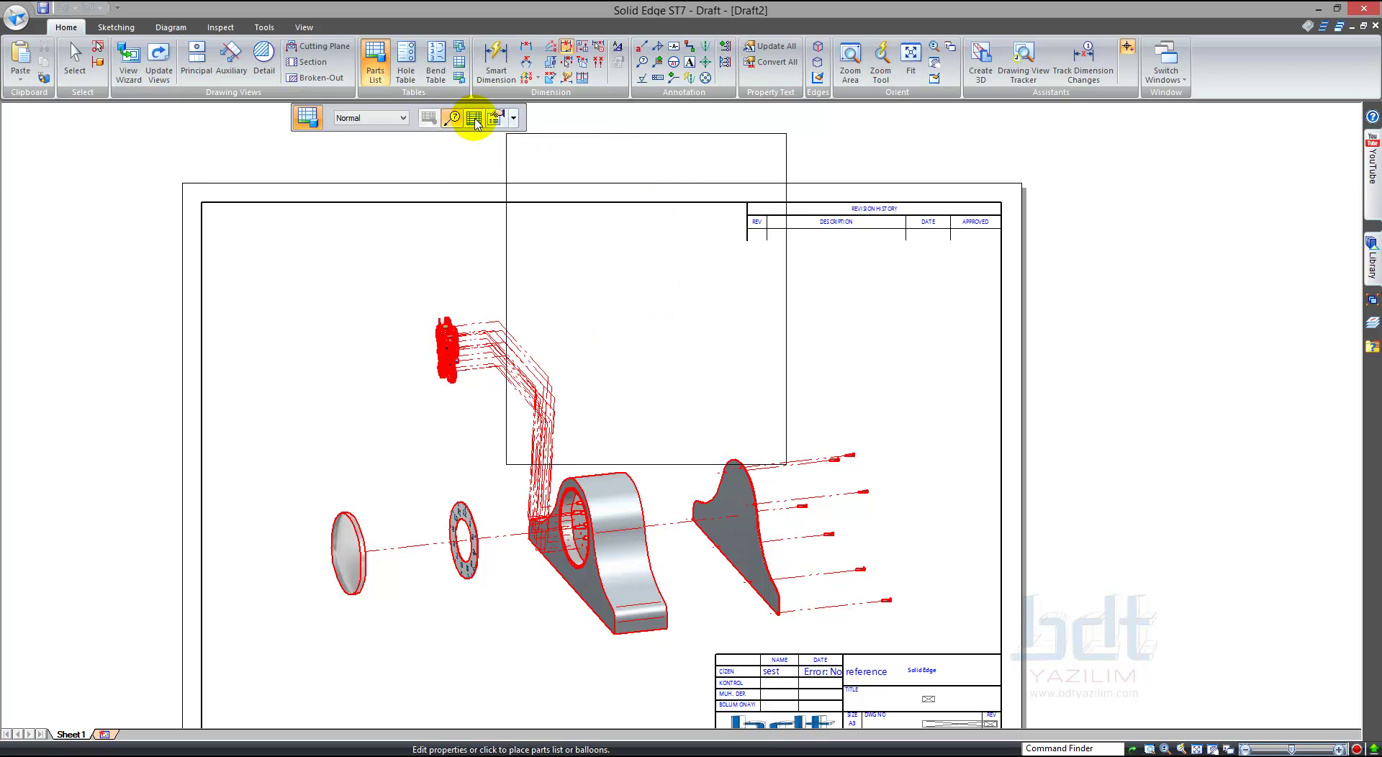
pyautogui.click(514, 121)
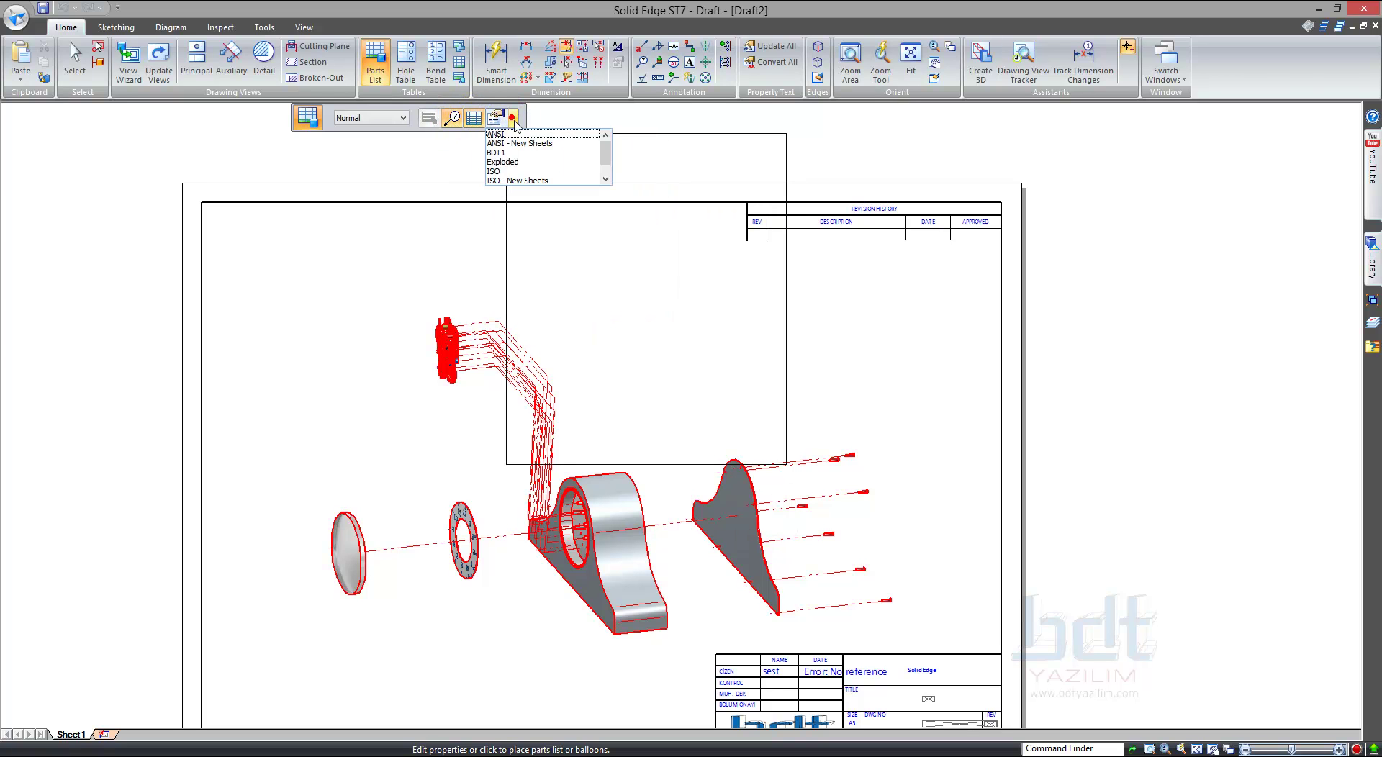
pyautogui.click(501, 160)
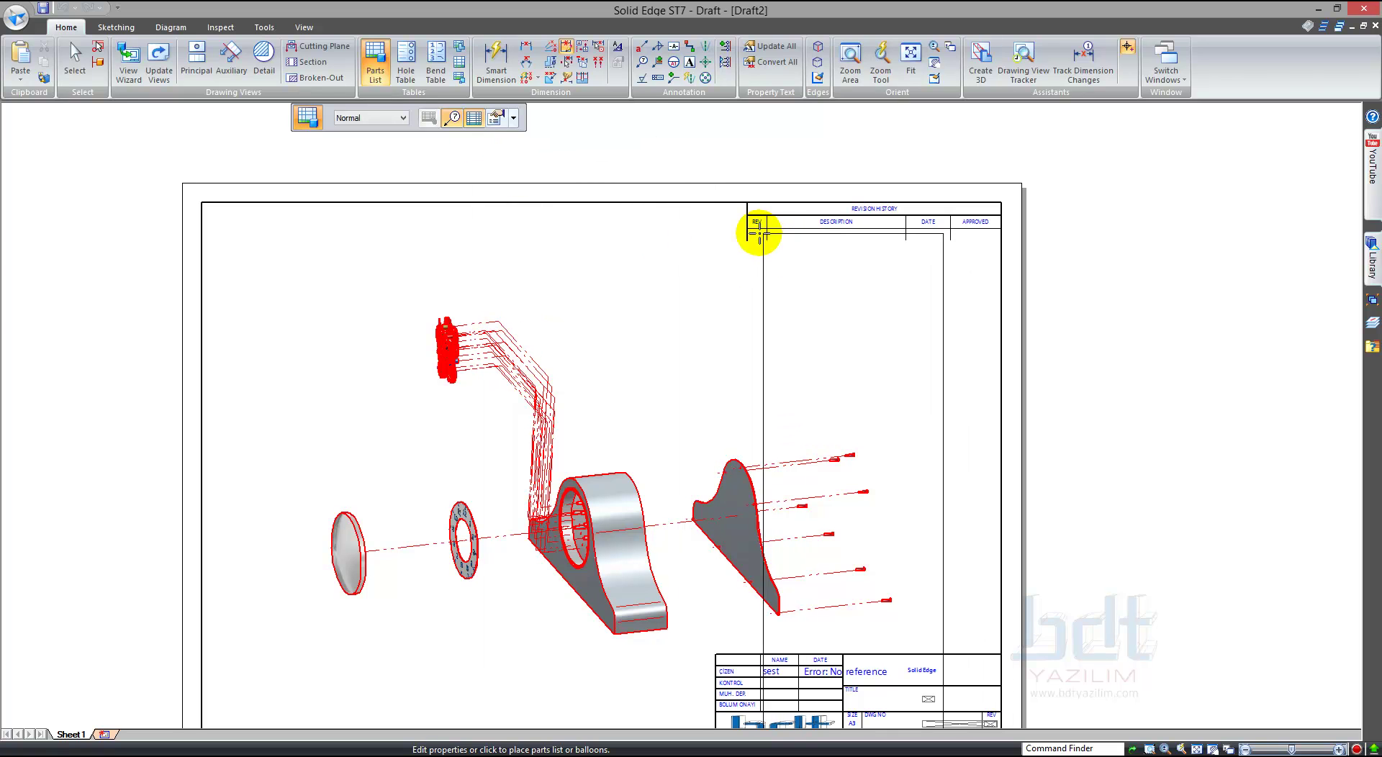
pyautogui.click(1045, 187)
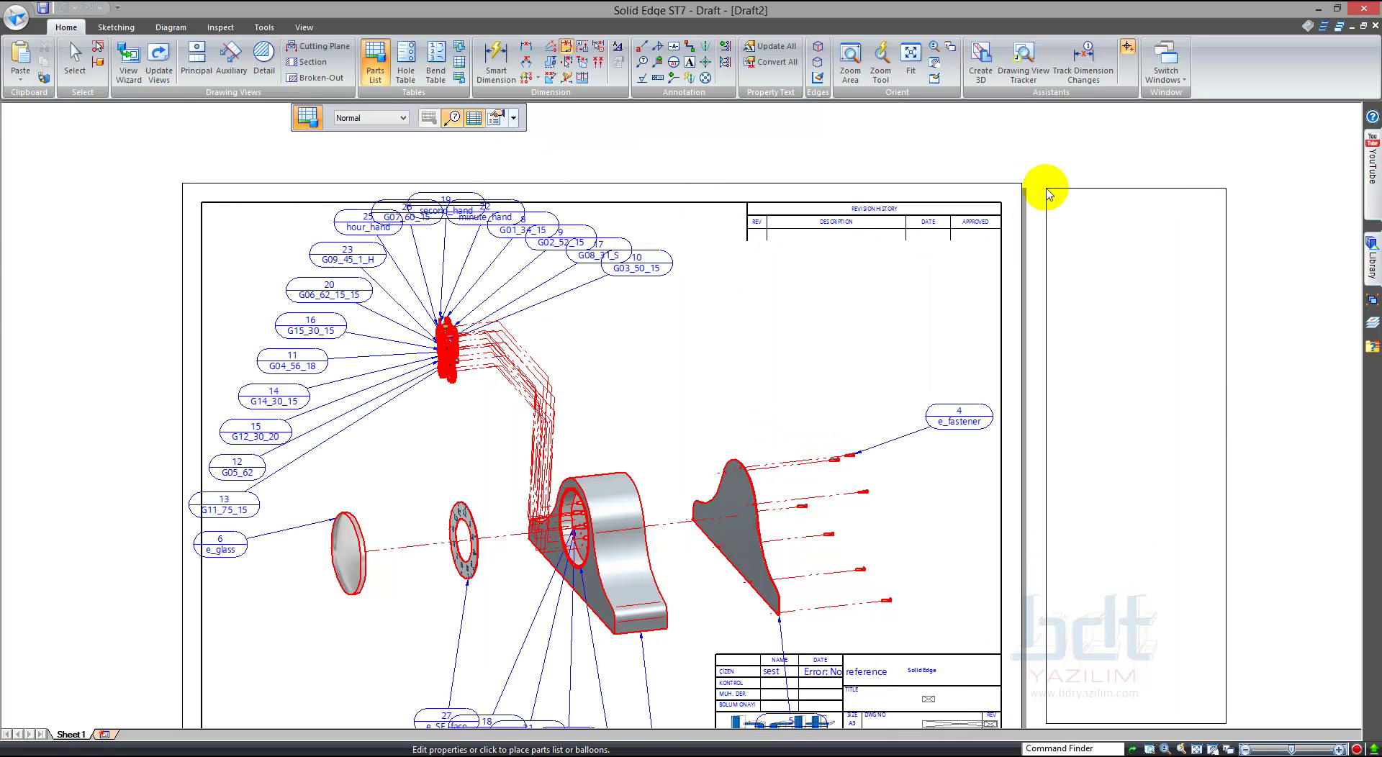
# Step: Drag balloons 10, 17, 9 and 8 apart so their labels no longer overlap
pyautogui.moveTo(671, 270); pyautogui.dragTo(752, 300)
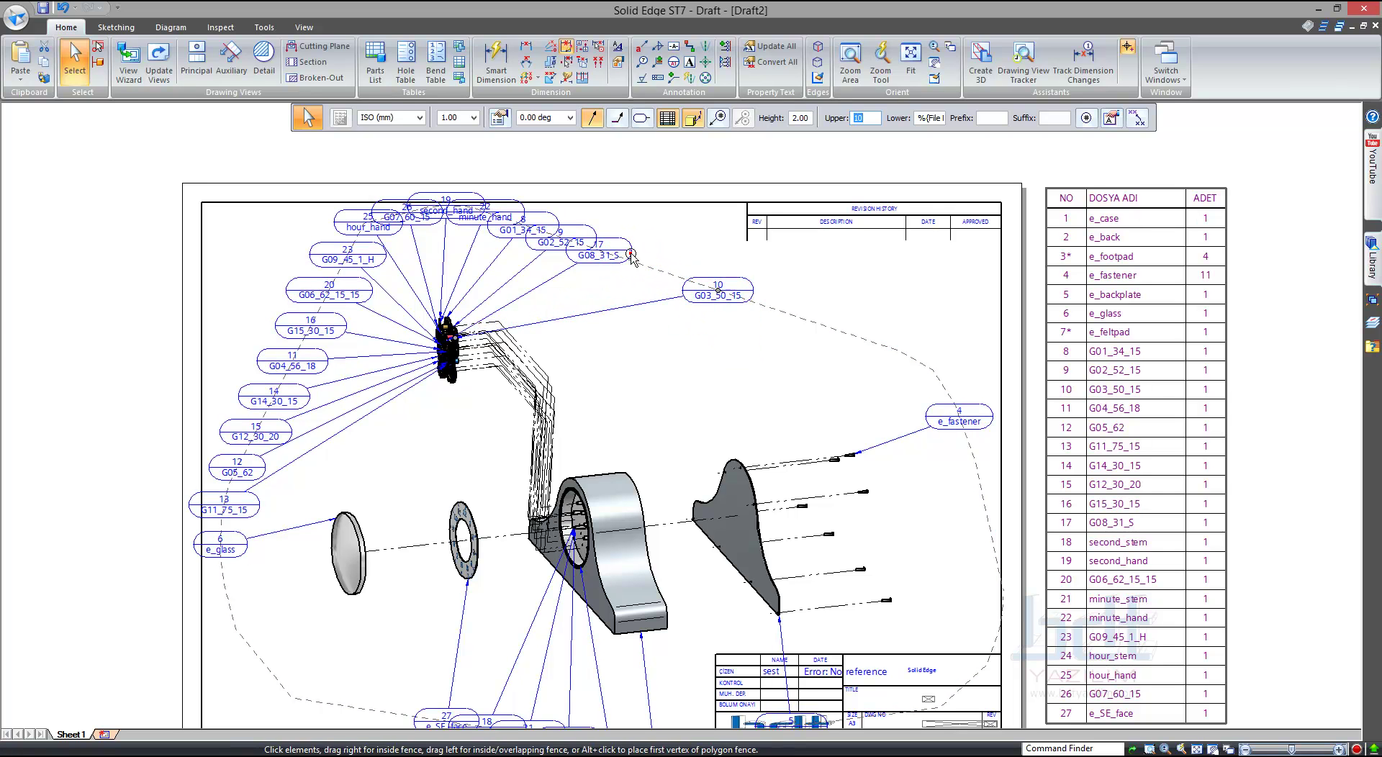
pyautogui.moveTo(632, 256); pyautogui.dragTo(687, 275)
pyautogui.moveTo(605, 234); pyautogui.dragTo(626, 247)
pyautogui.moveTo(546, 216); pyautogui.dragTo(571, 224)
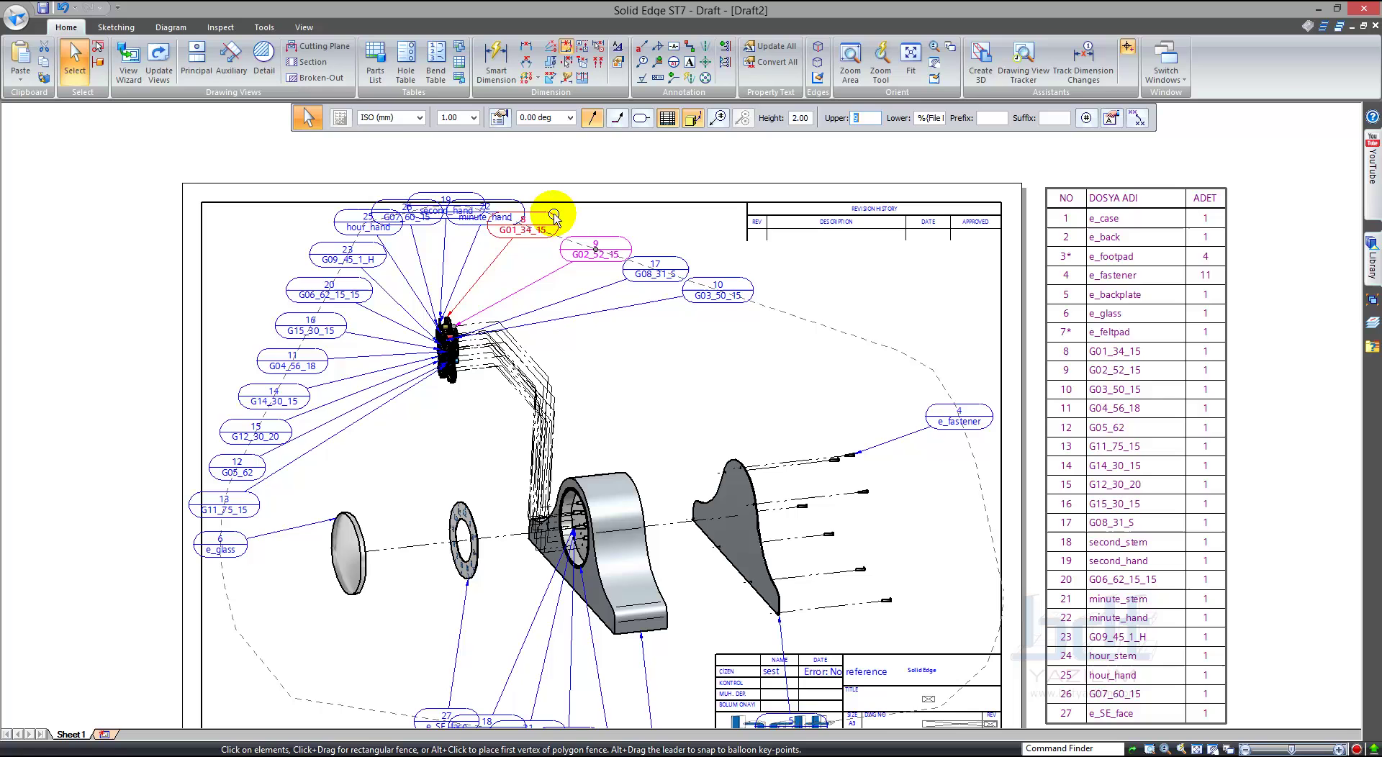
pyautogui.click(686, 238)
# Step: Open the parts list for in-place editing, exit it, then switch windows
pyautogui.click(1099, 337)
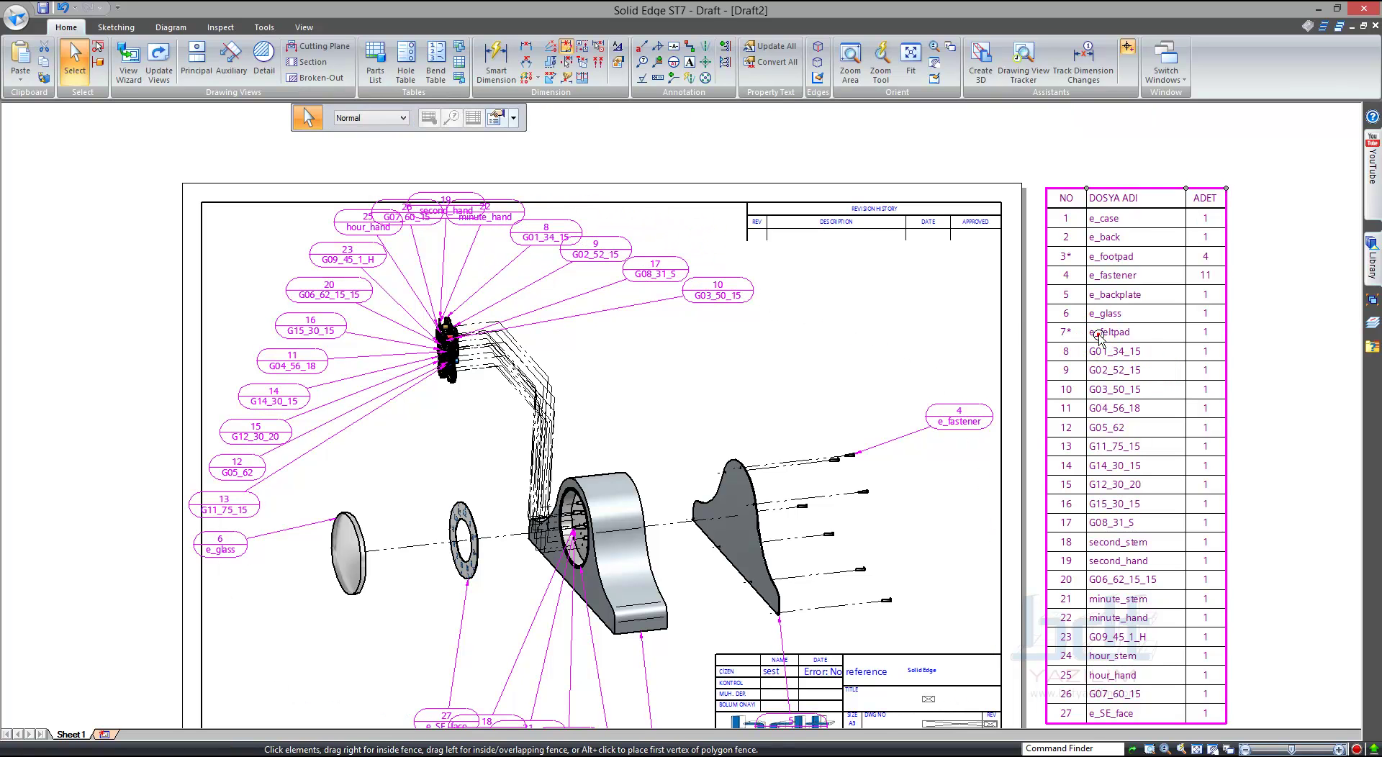
pyautogui.click(1099, 336)
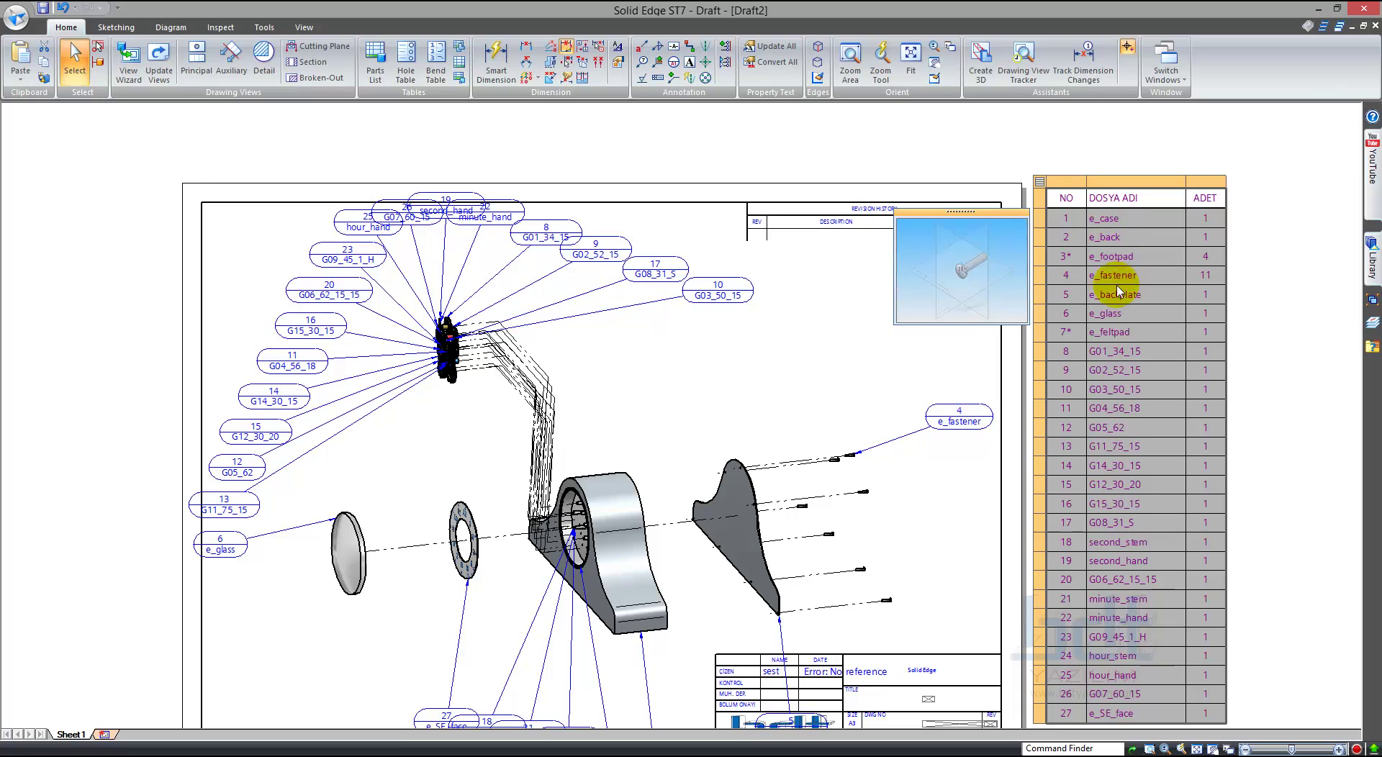
pyautogui.click(1042, 135)
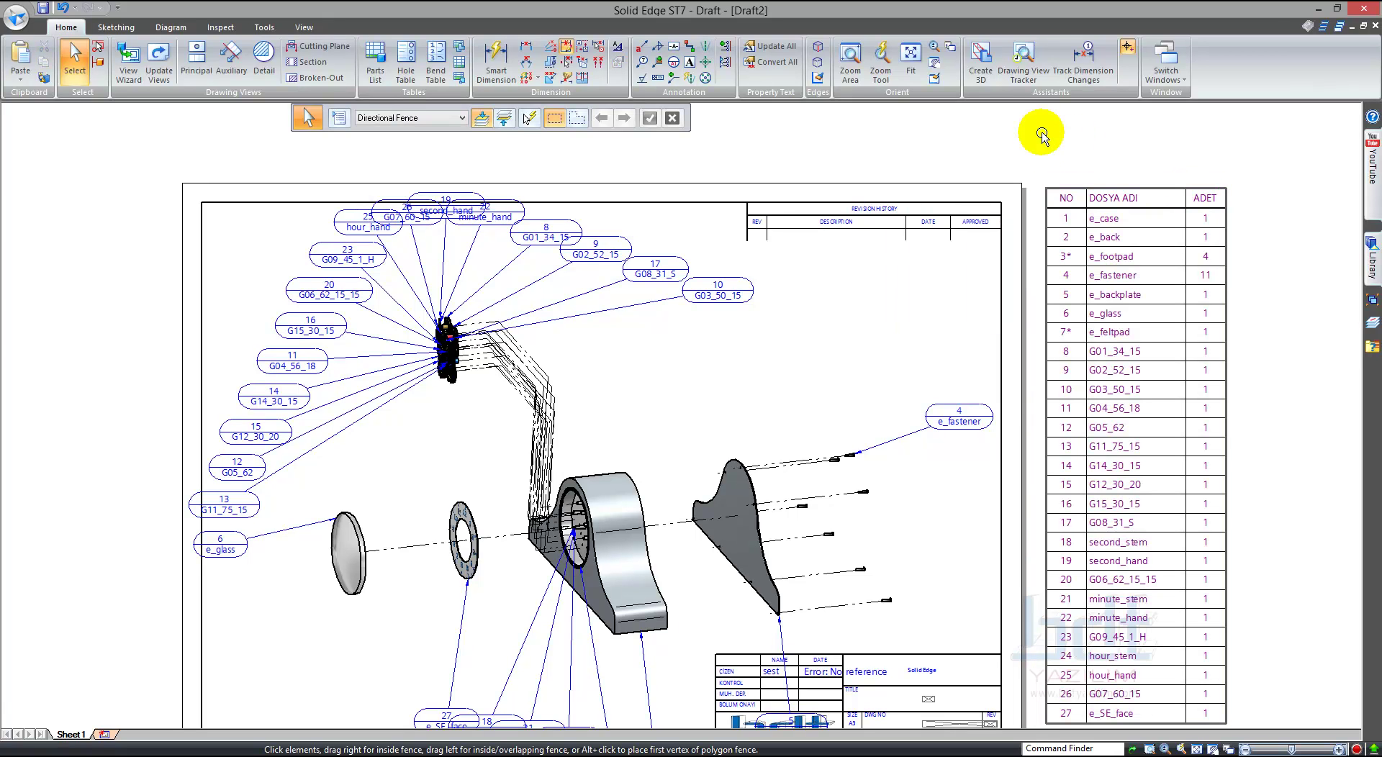
pyautogui.click(1166, 61)
# Step: In explode.asm, auto-explode the top-level clock assembly into separate parts with flow lines
pyautogui.click(1181, 153)
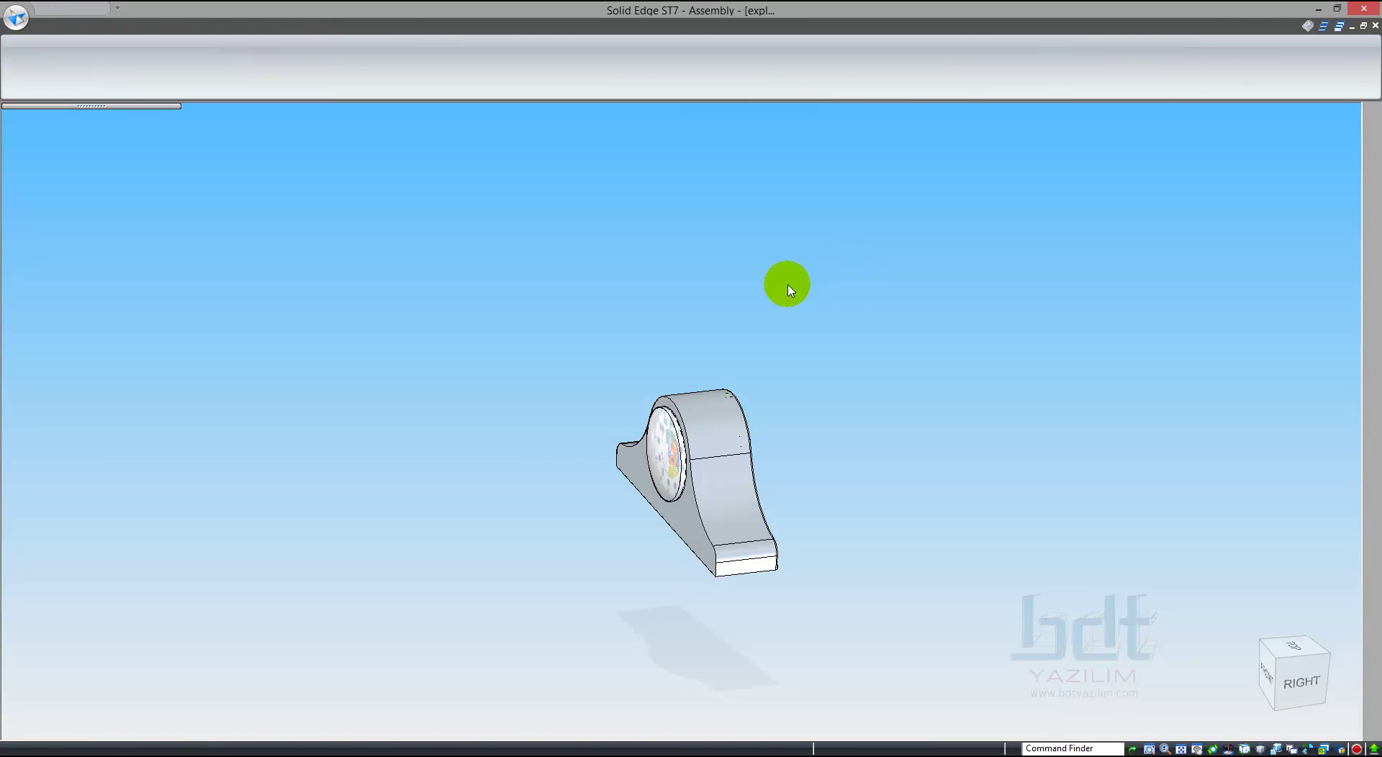
pyautogui.click(621, 63)
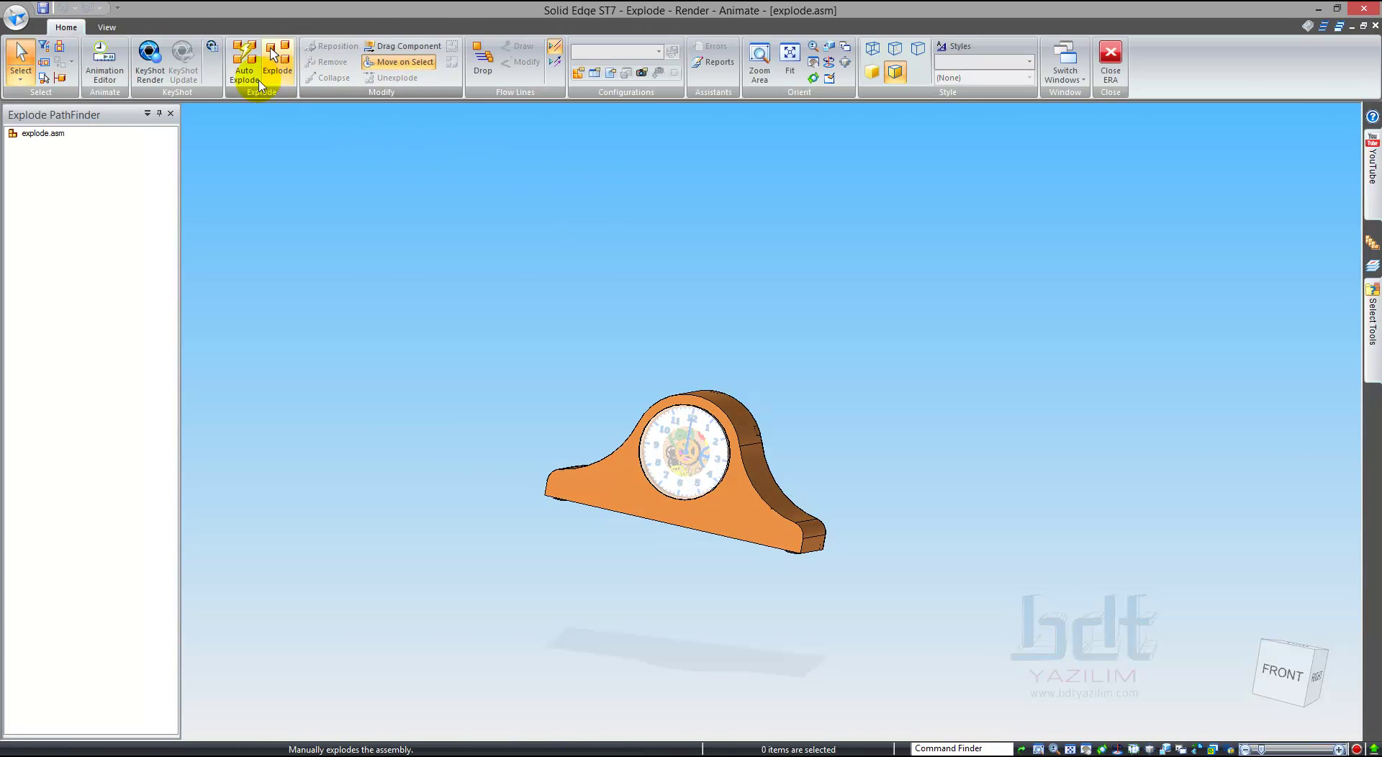
pyautogui.click(244, 57)
pyautogui.hotkey('ctrl', 'i')
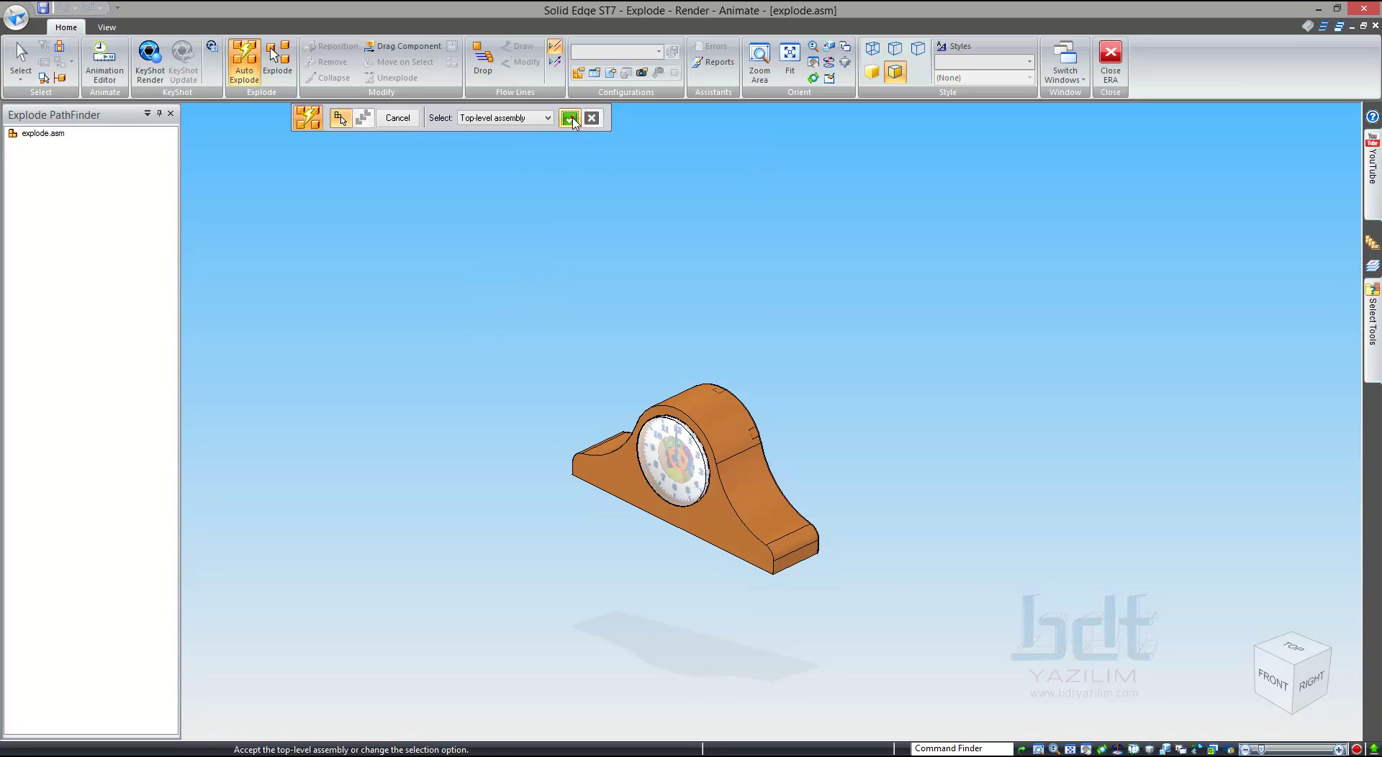
pyautogui.click(570, 118)
pyautogui.moveTo(591, 259); pyautogui.dragTo(505, 268, button='middle')
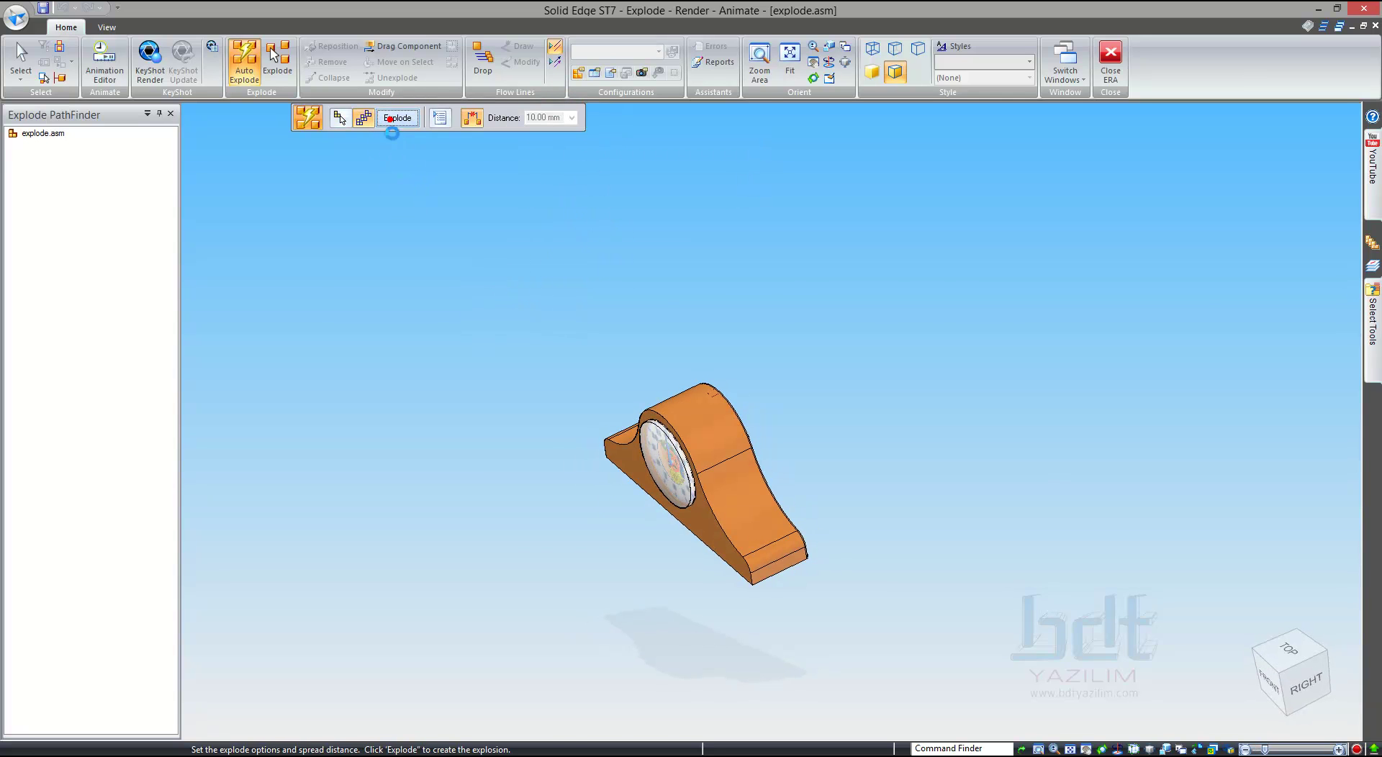
pyautogui.click(392, 118)
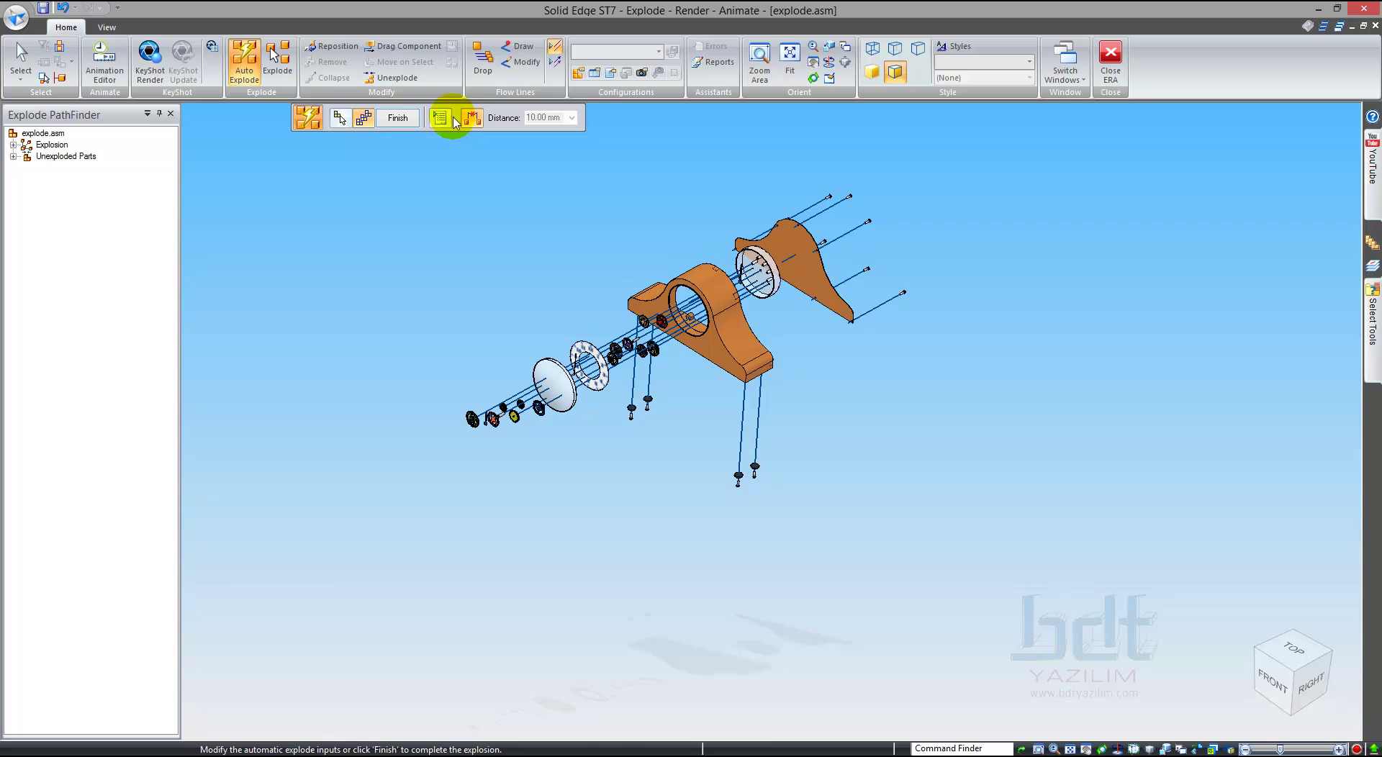
pyautogui.click(413, 120)
# Step: Pick the large white dial disc to drag along the clock's axis
pyautogui.scroll(4, 531, 433)
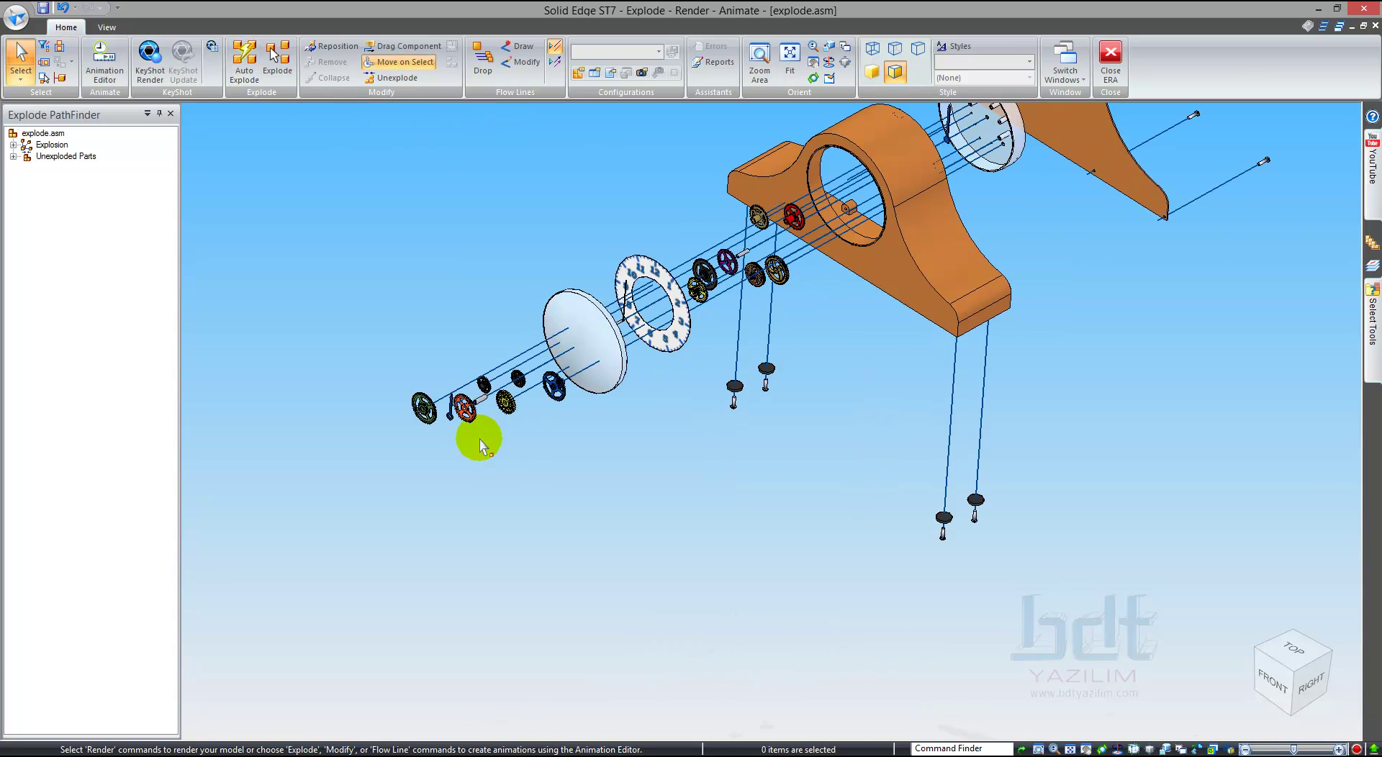
pyautogui.scroll(-2, 639, 386)
pyautogui.moveTo(639, 385)
pyautogui.mouseDown(button='middle')
pyautogui.moveTo(719, 393)
pyautogui.moveTo(733, 349)
pyautogui.mouseUp(button='middle')
pyautogui.scroll(-2, 719, 392)
pyautogui.scroll(2, 864, 256)
pyautogui.scroll(-2, 797, 272)
pyautogui.moveTo(797, 273)
pyautogui.mouseDown(button='middle')
pyautogui.moveTo(764, 314)
pyautogui.moveTo(774, 317)
pyautogui.mouseUp(button='middle')
pyautogui.click(404, 46)
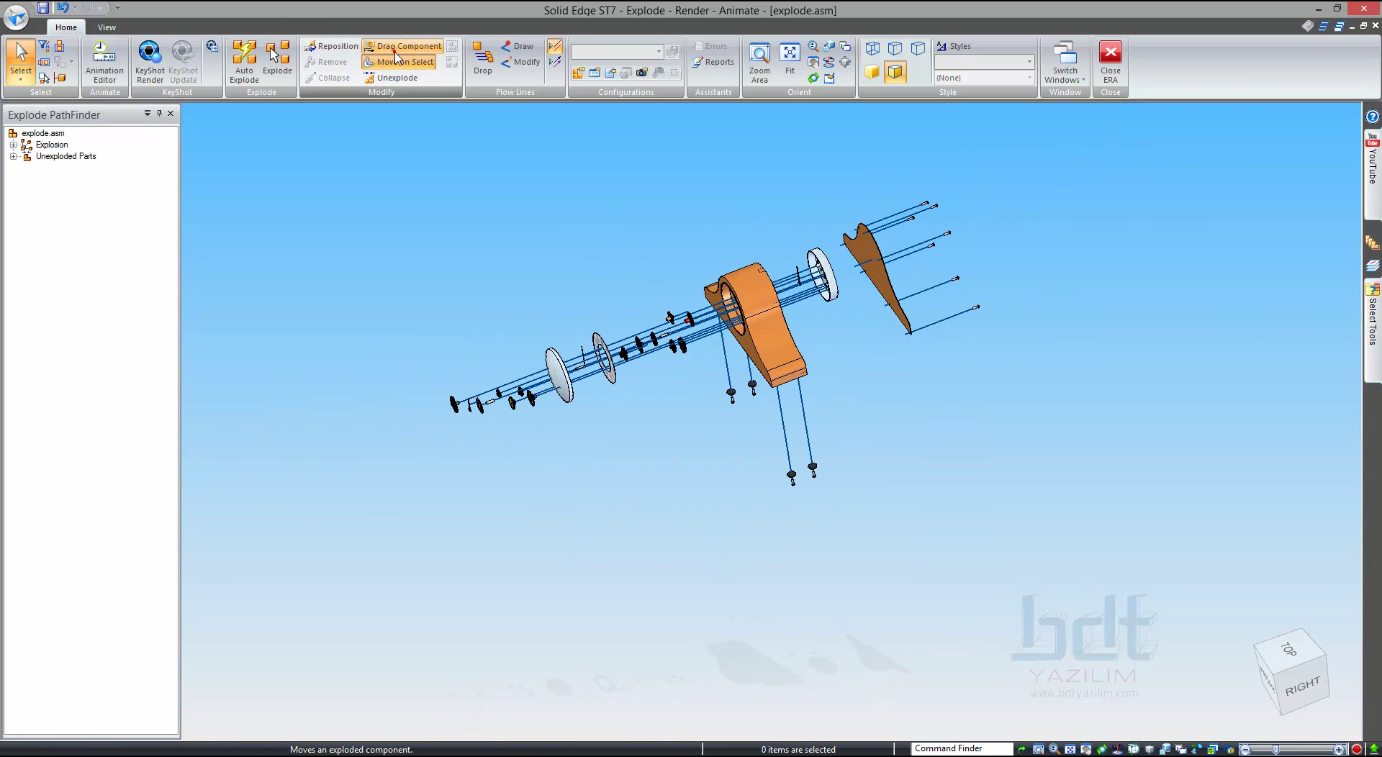
pyautogui.click(552, 366)
pyautogui.scroll(3, 504, 425)
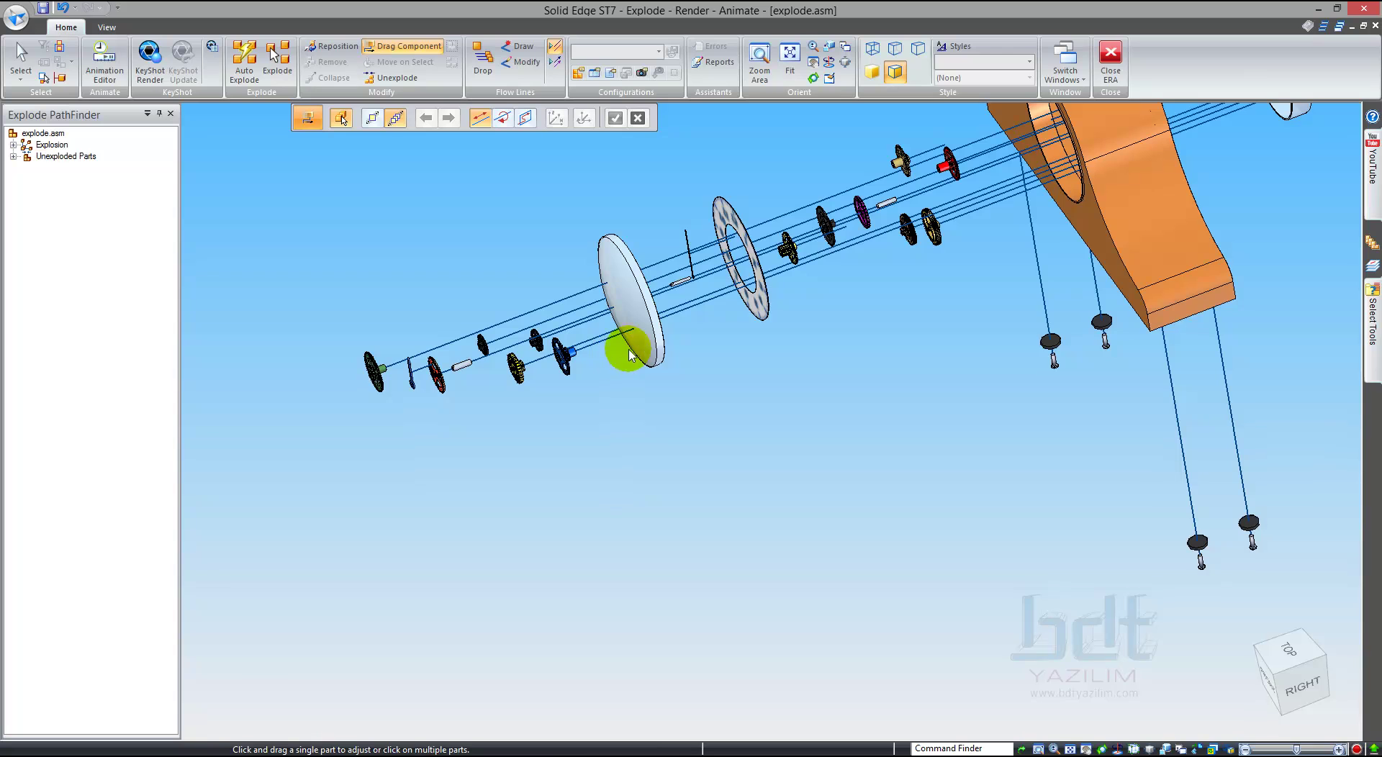
pyautogui.click(635, 347)
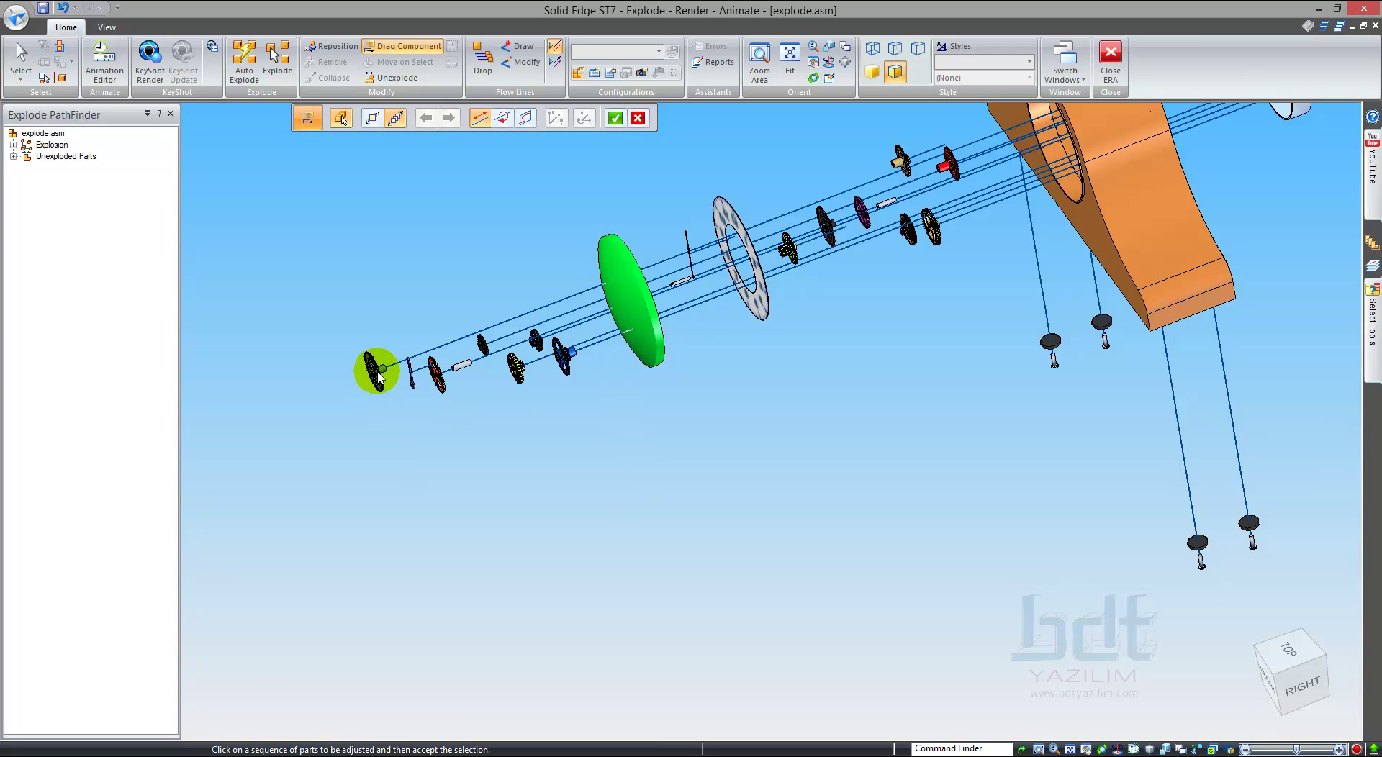
pyautogui.click(615, 119)
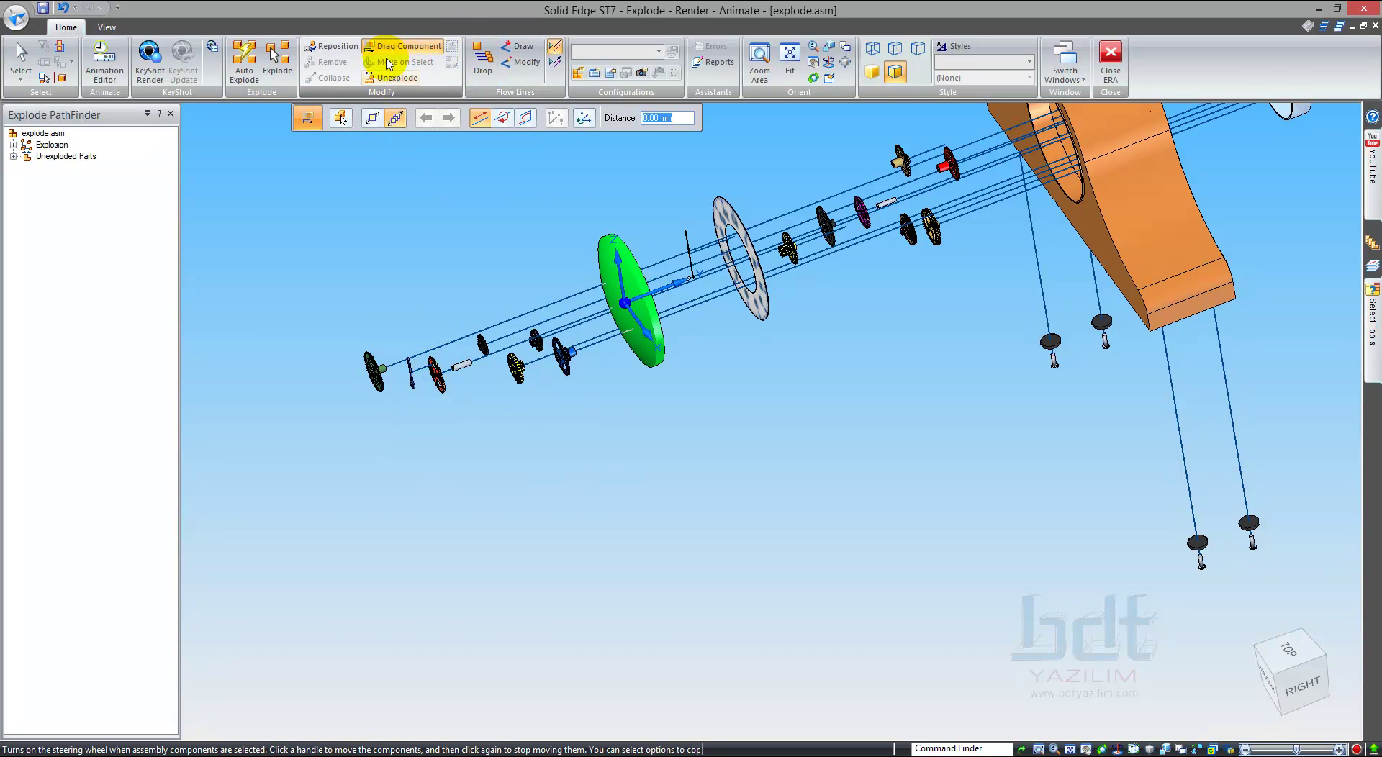
# Step: Reposition the large disc next to the left-end gear and the ring beside the disc
pyautogui.click(333, 49)
pyautogui.click(614, 265)
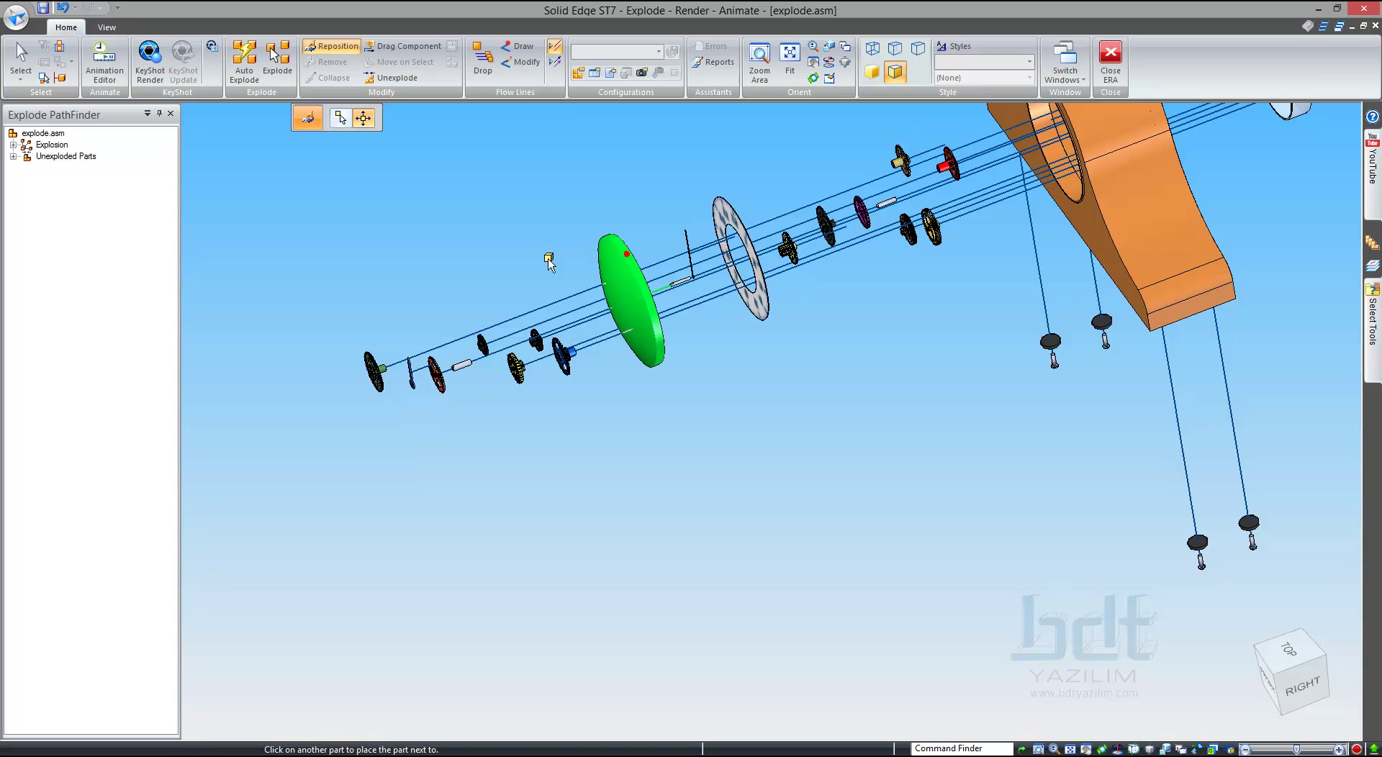
pyautogui.click(370, 379)
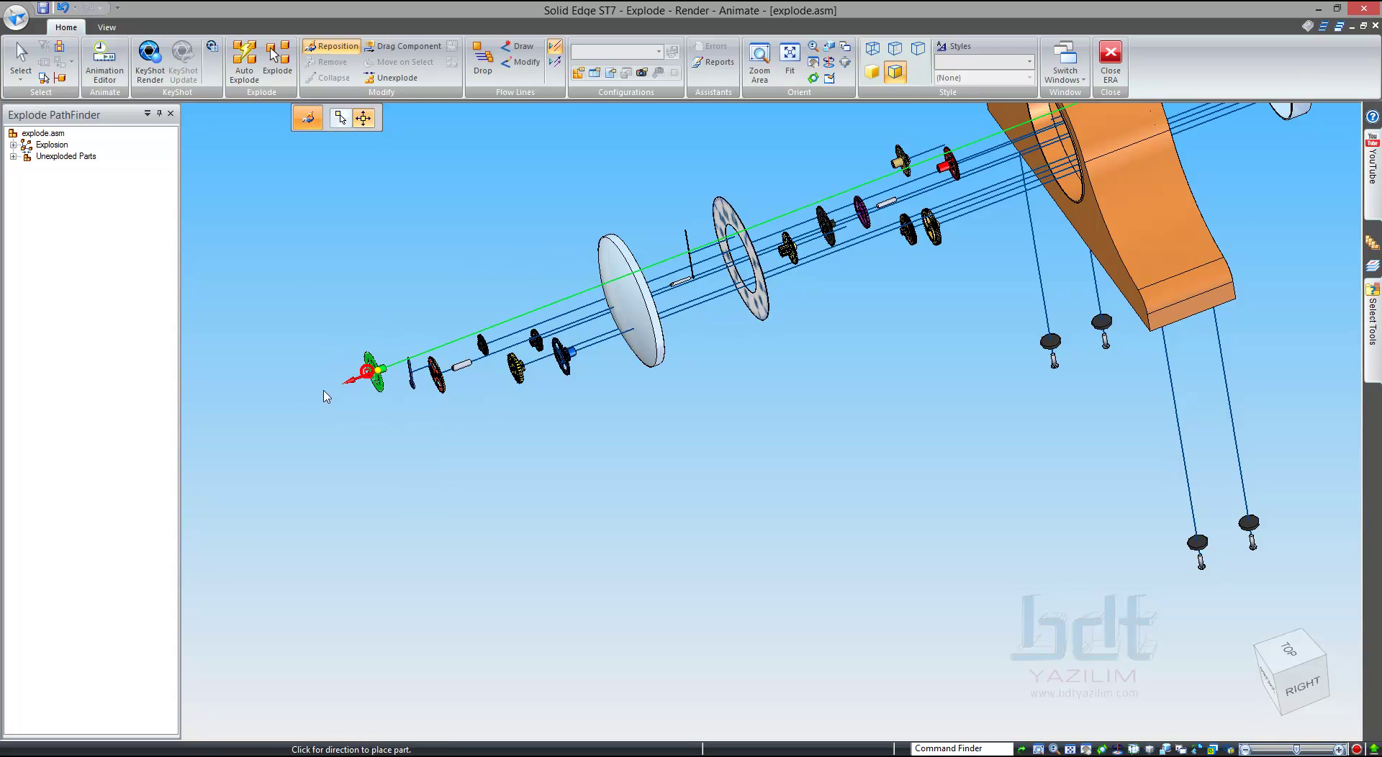
pyautogui.scroll(-3, 564, 277)
pyautogui.click(686, 278)
pyautogui.click(487, 322)
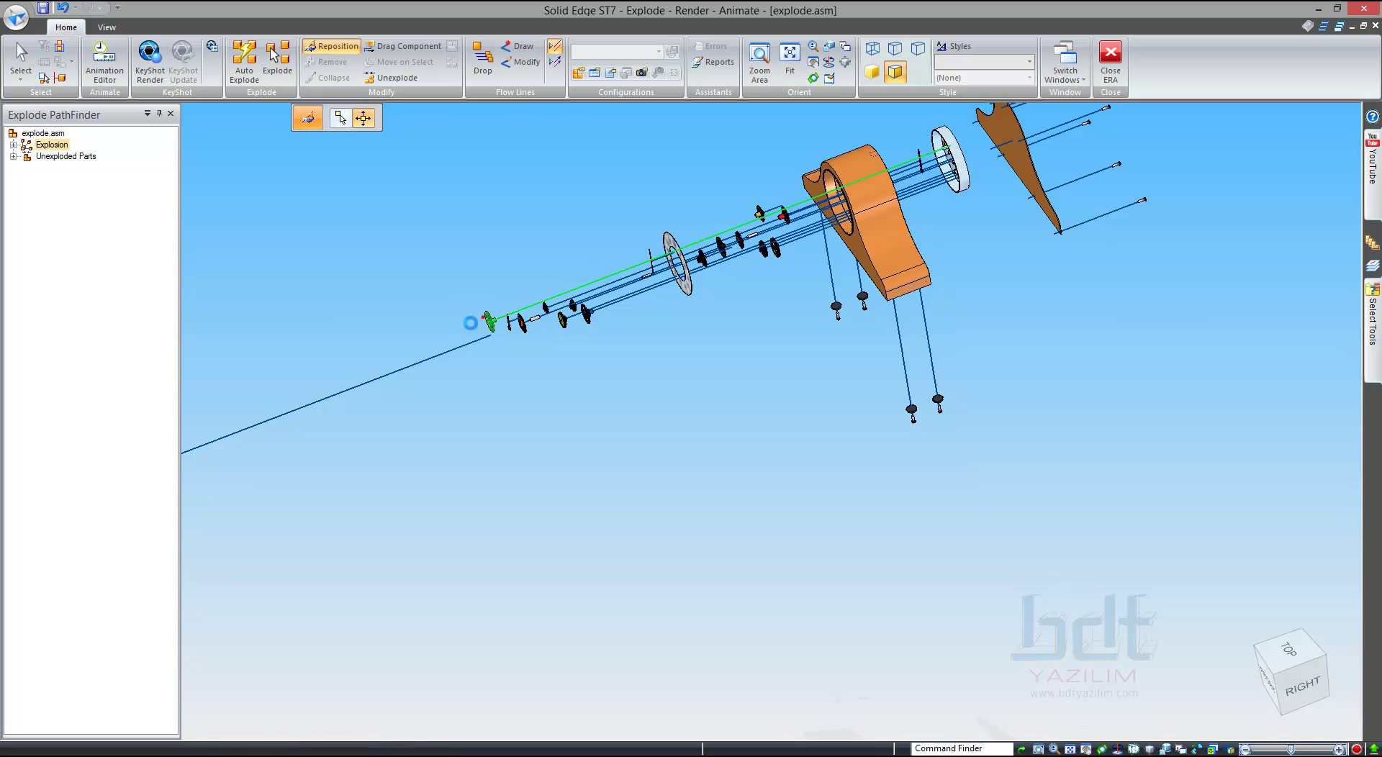
pyautogui.click(401, 342)
# Step: Reposition the ring near the housing beside the G12_30_20 gear
pyautogui.scroll(2, 540, 317)
pyautogui.scroll(-3, 608, 318)
pyautogui.scroll(-2, 848, 302)
pyautogui.scroll(-2, 565, 339)
pyautogui.scroll(3, 571, 364)
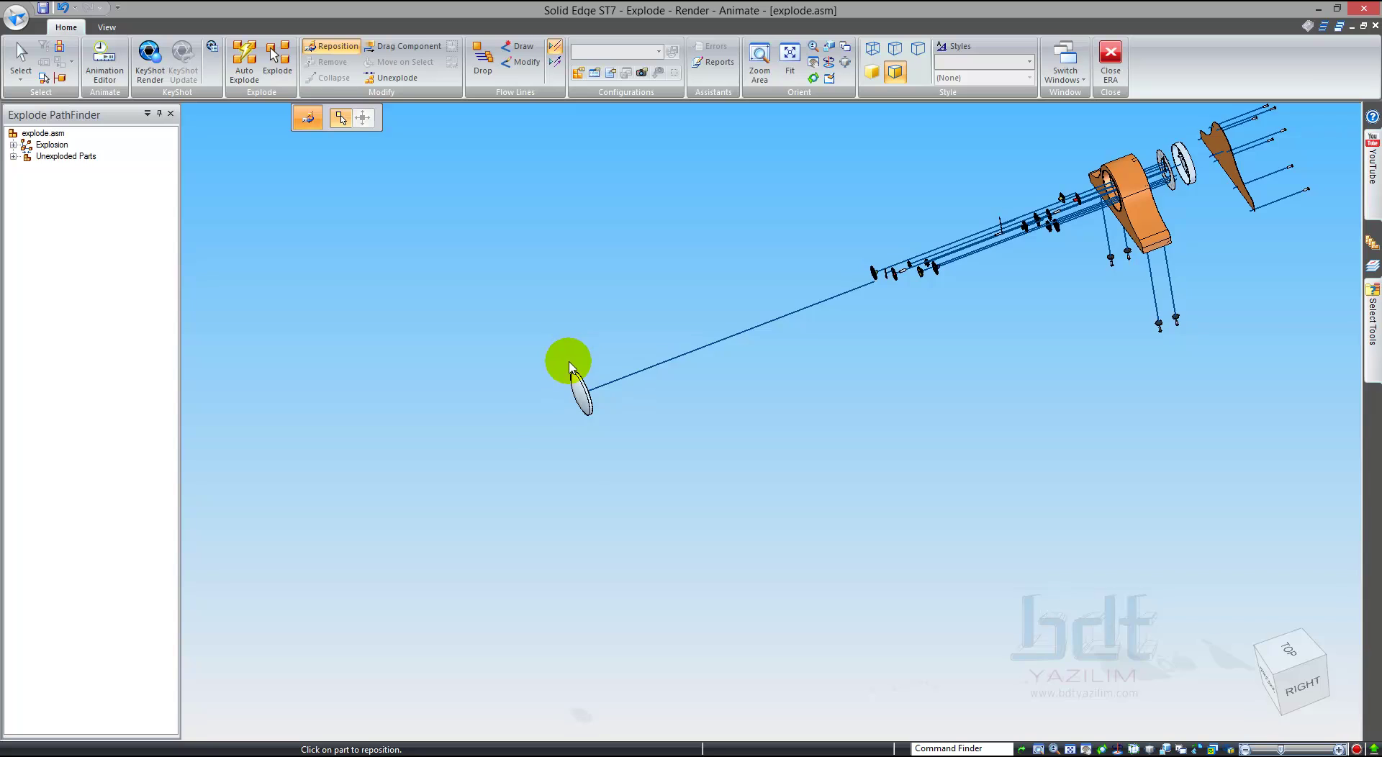
pyautogui.moveTo(439, 383); pyautogui.dragTo(527, 390, button='middle')
pyautogui.scroll(-2, 792, 315)
pyautogui.scroll(2, 1095, 231)
pyautogui.scroll(2, 909, 241)
pyautogui.click(945, 220)
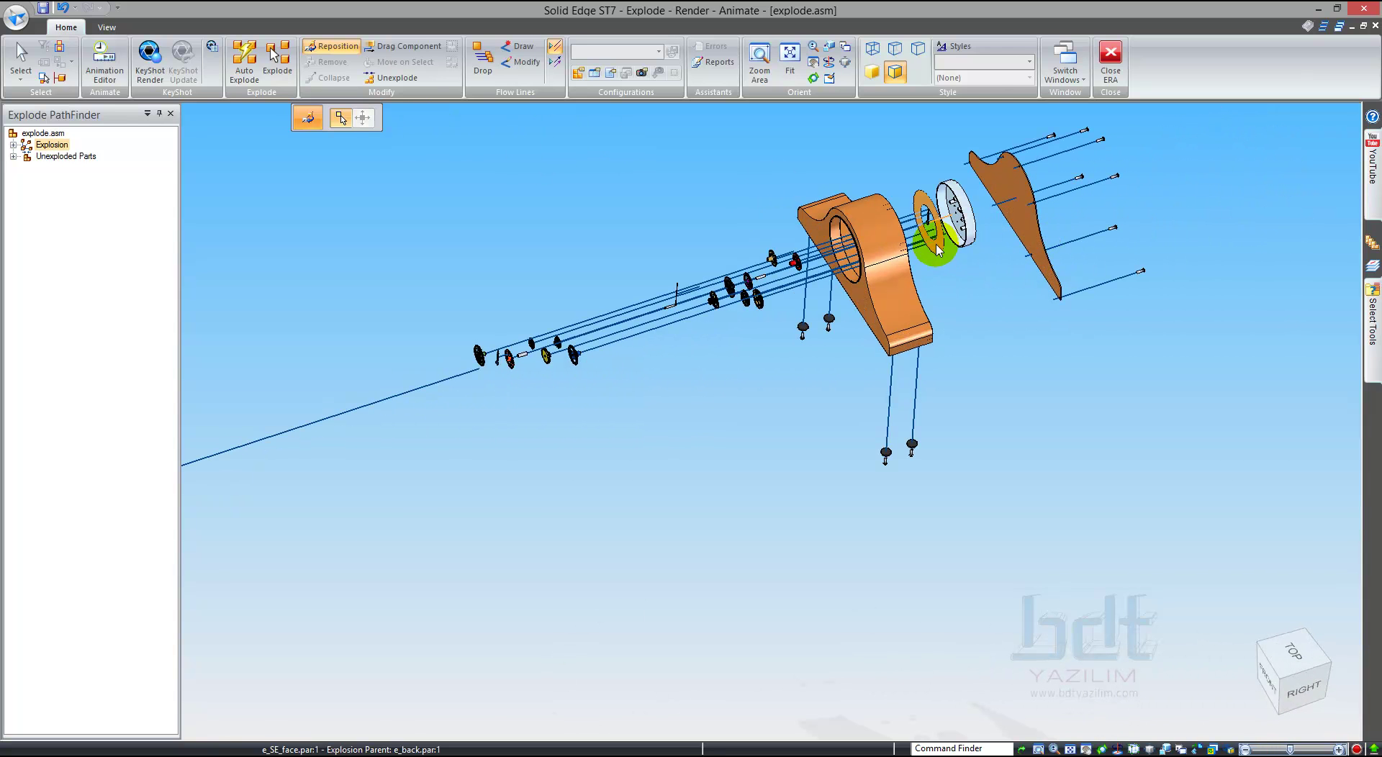
pyautogui.scroll(-2, 828, 252)
pyautogui.scroll(2, 644, 308)
pyautogui.scroll(1, 641, 309)
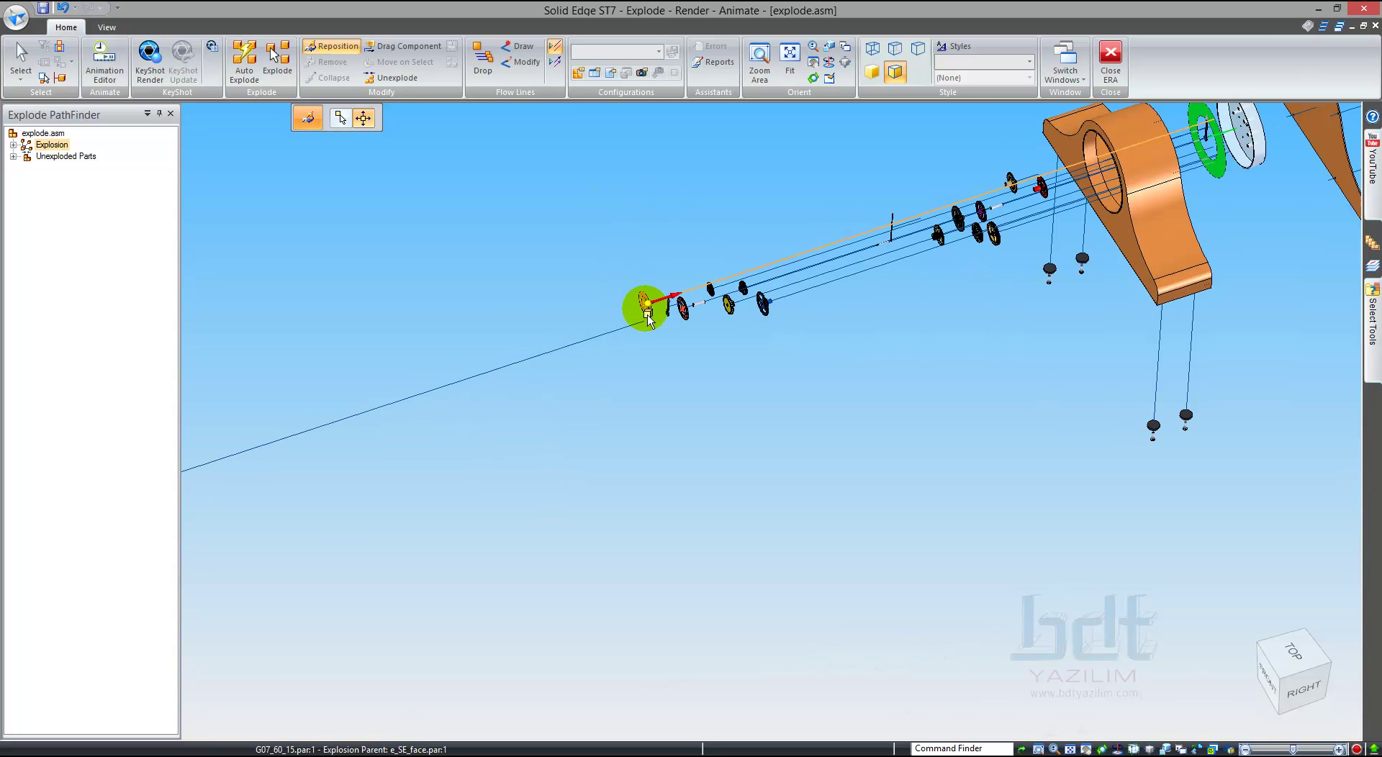
pyautogui.click(683, 314)
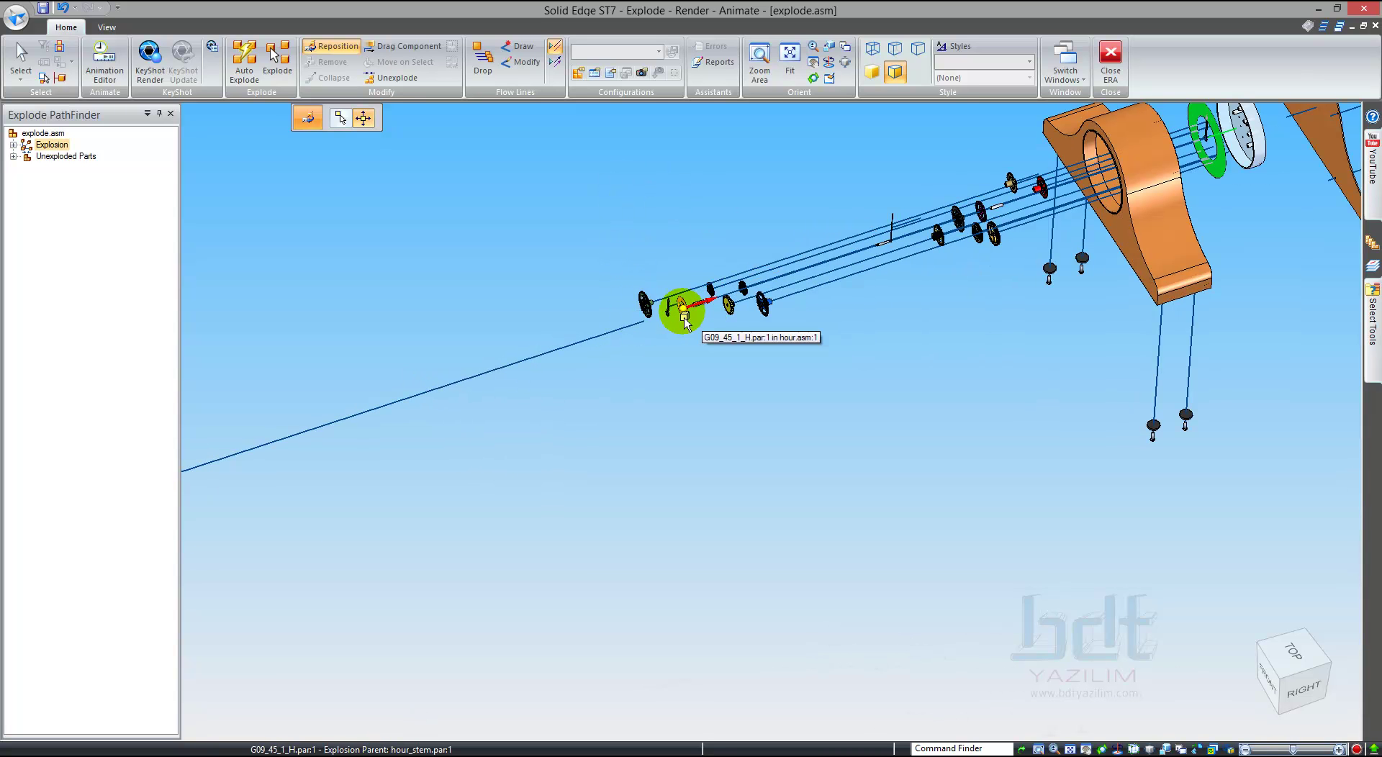
pyautogui.click(735, 319)
pyautogui.click(734, 319)
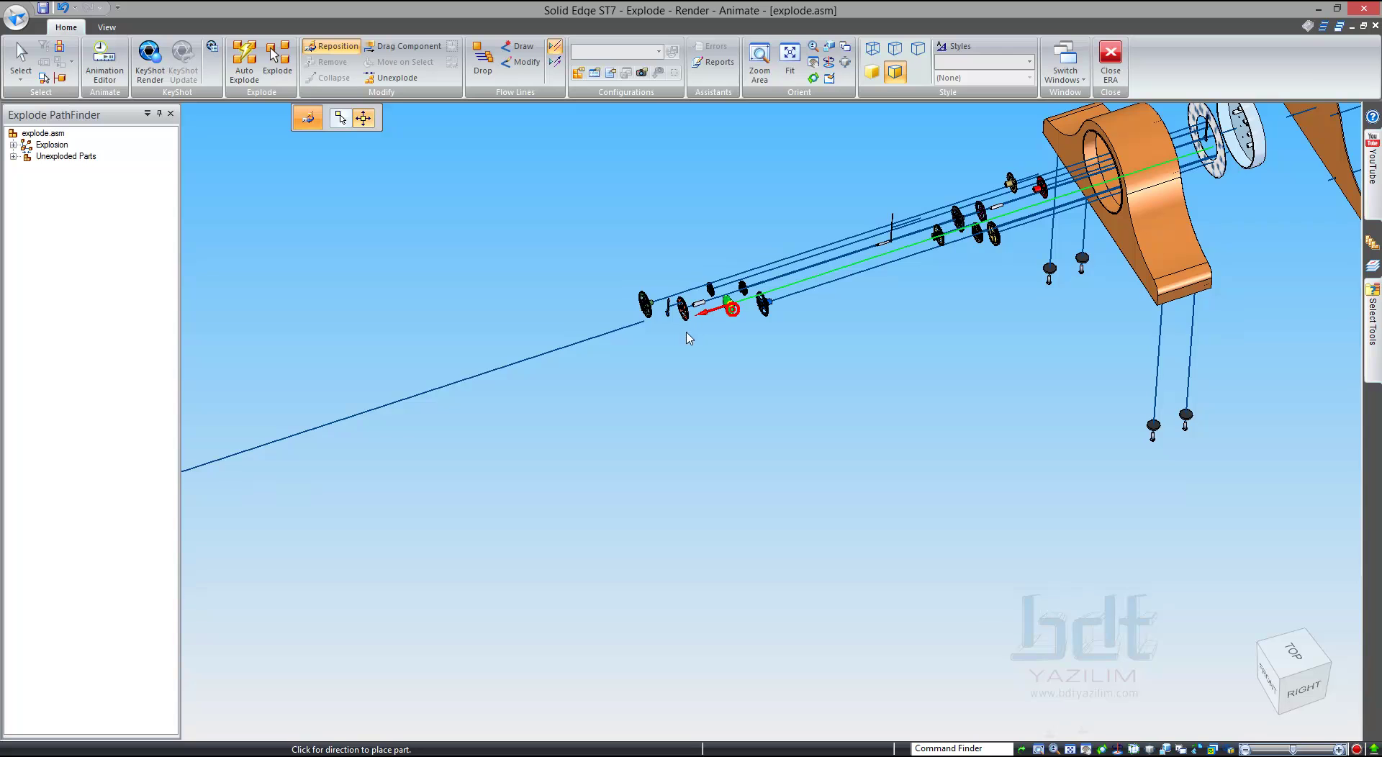
pyautogui.click(685, 334)
# Step: End the Reposition command with the Select tool
pyautogui.scroll(-3, 627, 249)
pyautogui.scroll(-1, 624, 255)
pyautogui.click(21, 59)
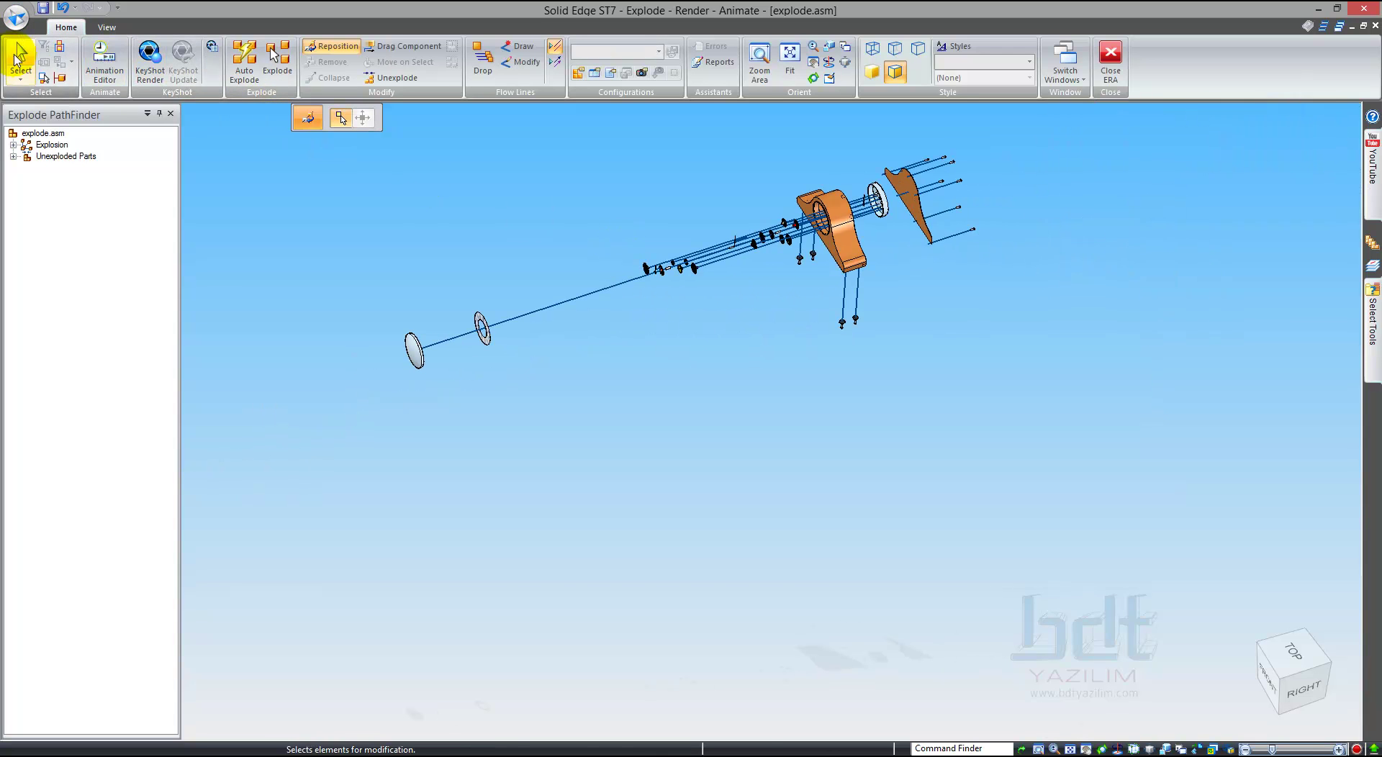
# Step: Add display configuration 'pat2' alongside Pat1, then exit the explode environment
pyautogui.click(392, 207)
pyautogui.click(578, 73)
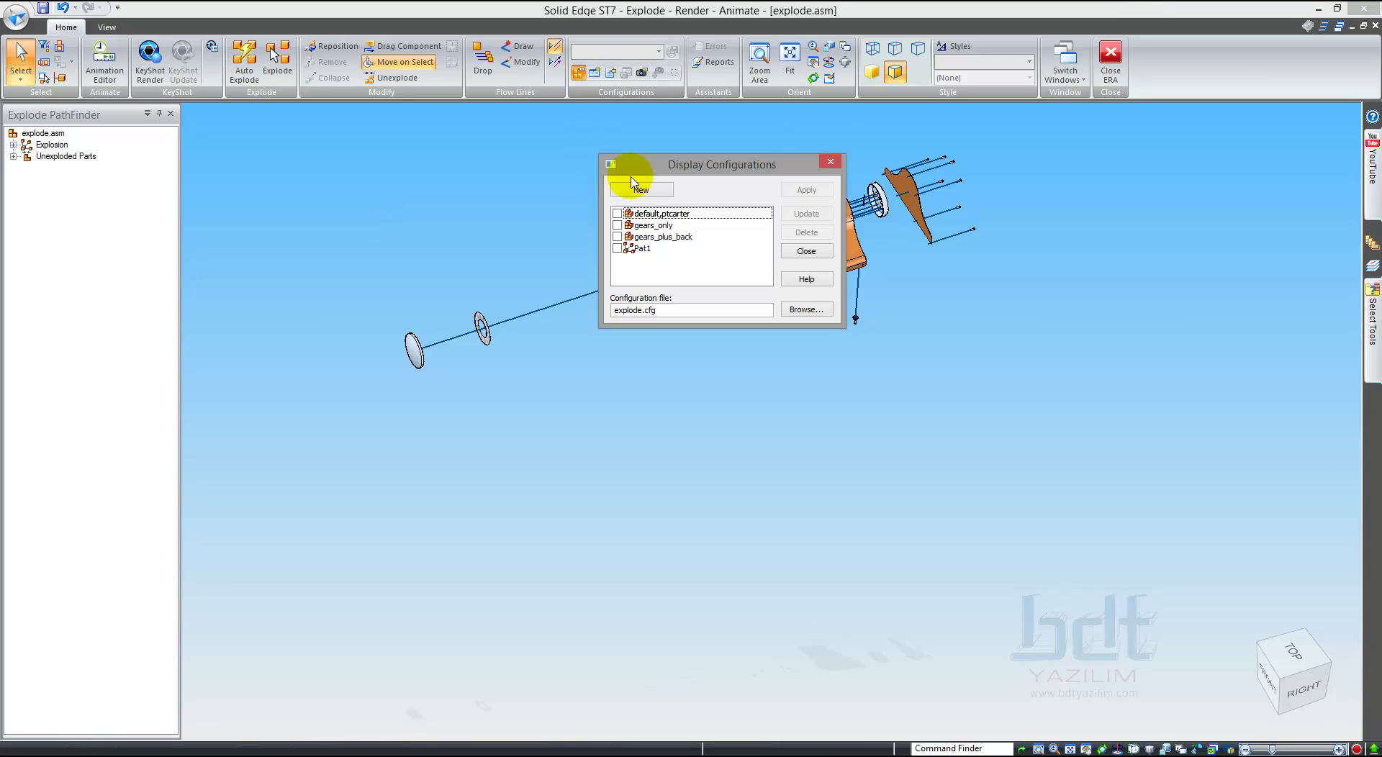
pyautogui.click(652, 190)
pyautogui.write('pat2')
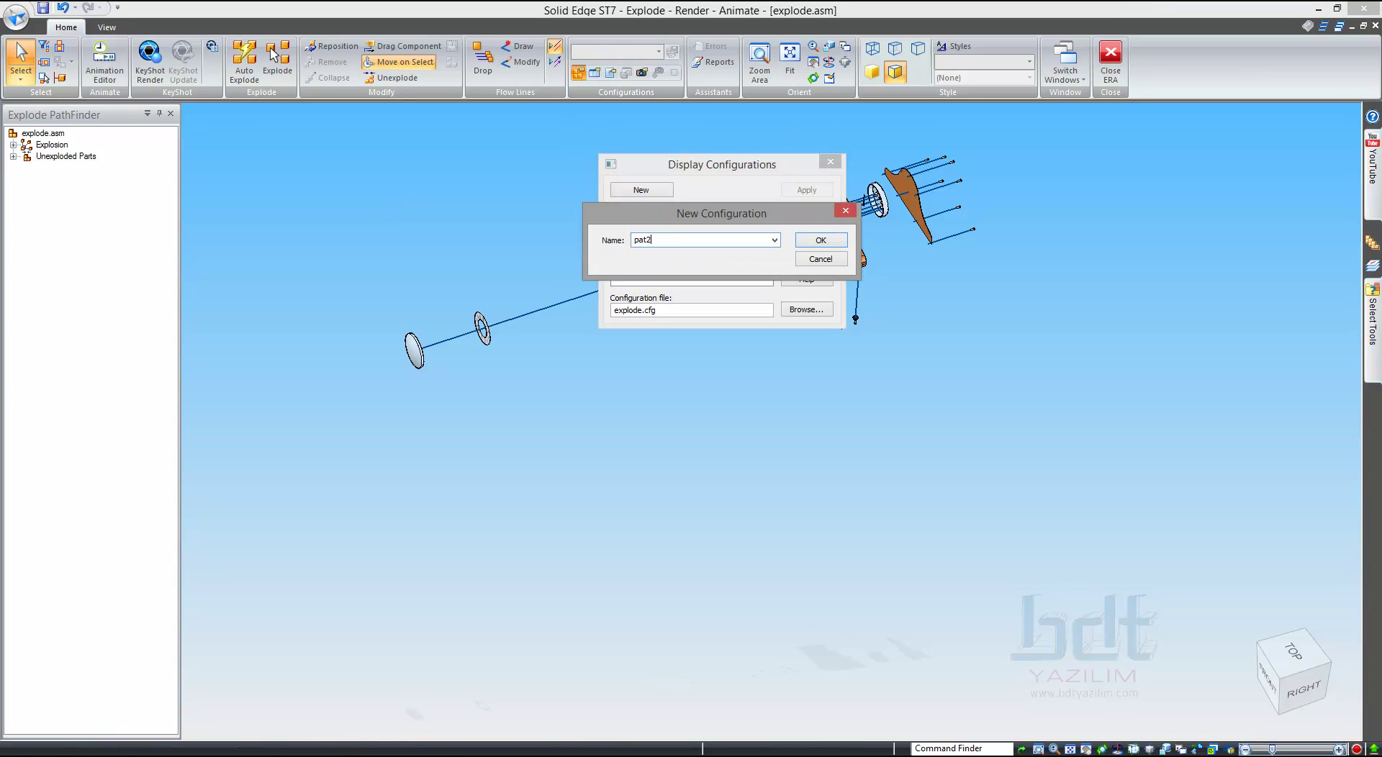
pyautogui.press('Return')
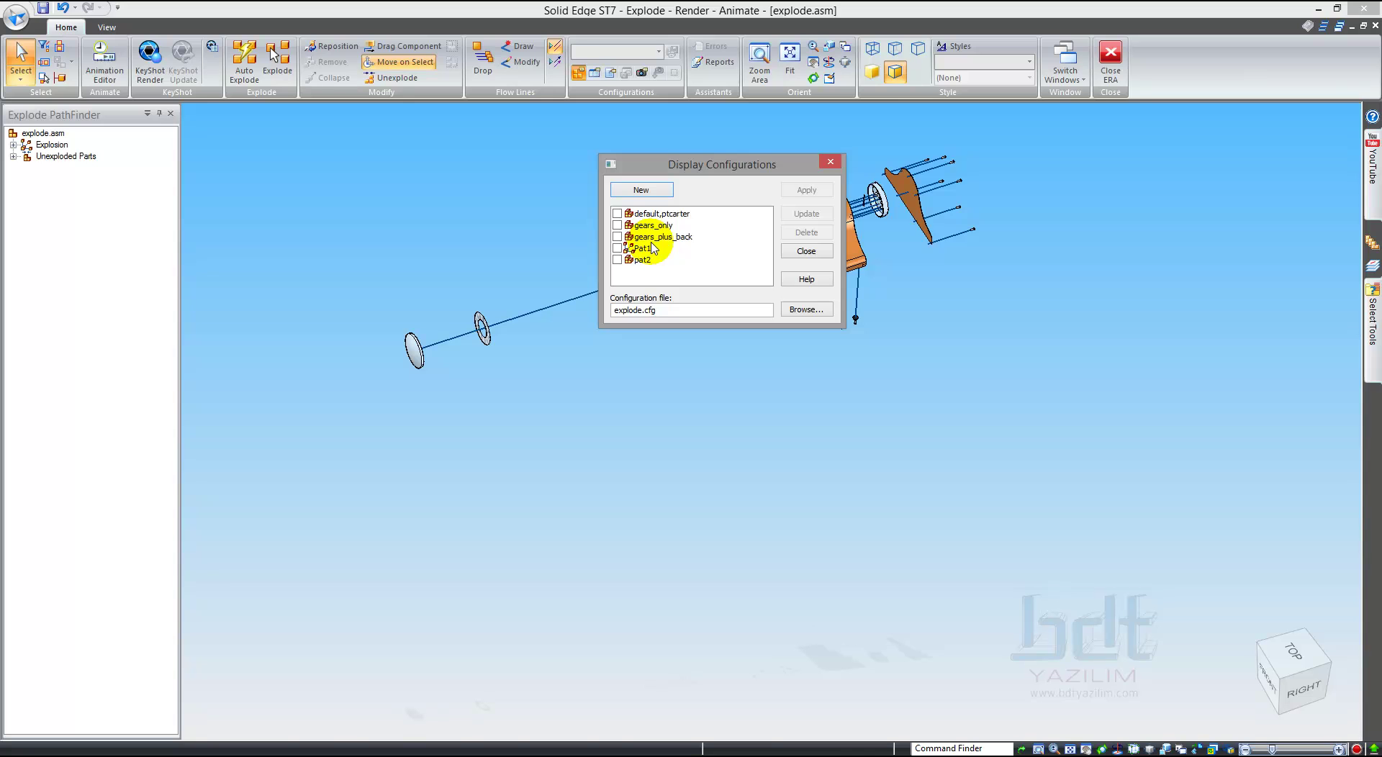
pyautogui.click(832, 162)
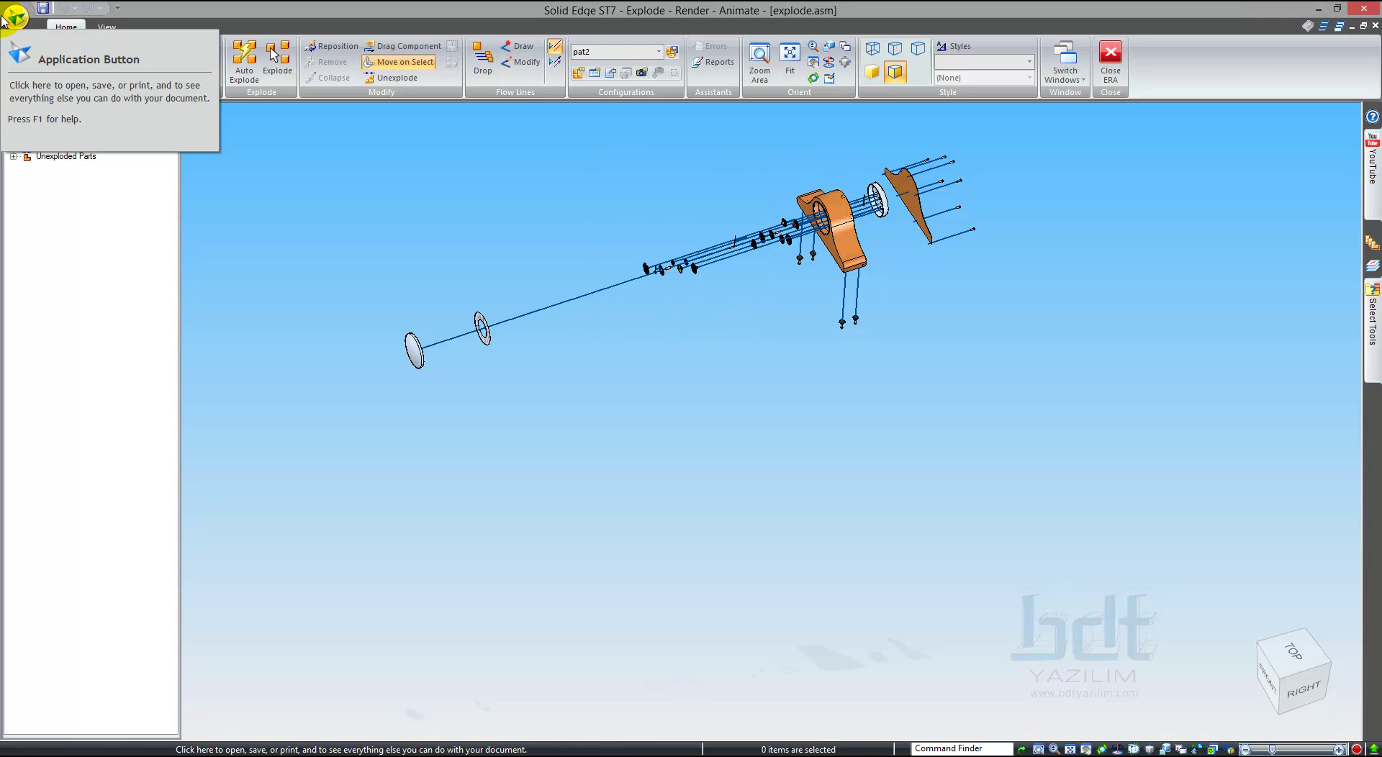
pyautogui.click(1110, 61)
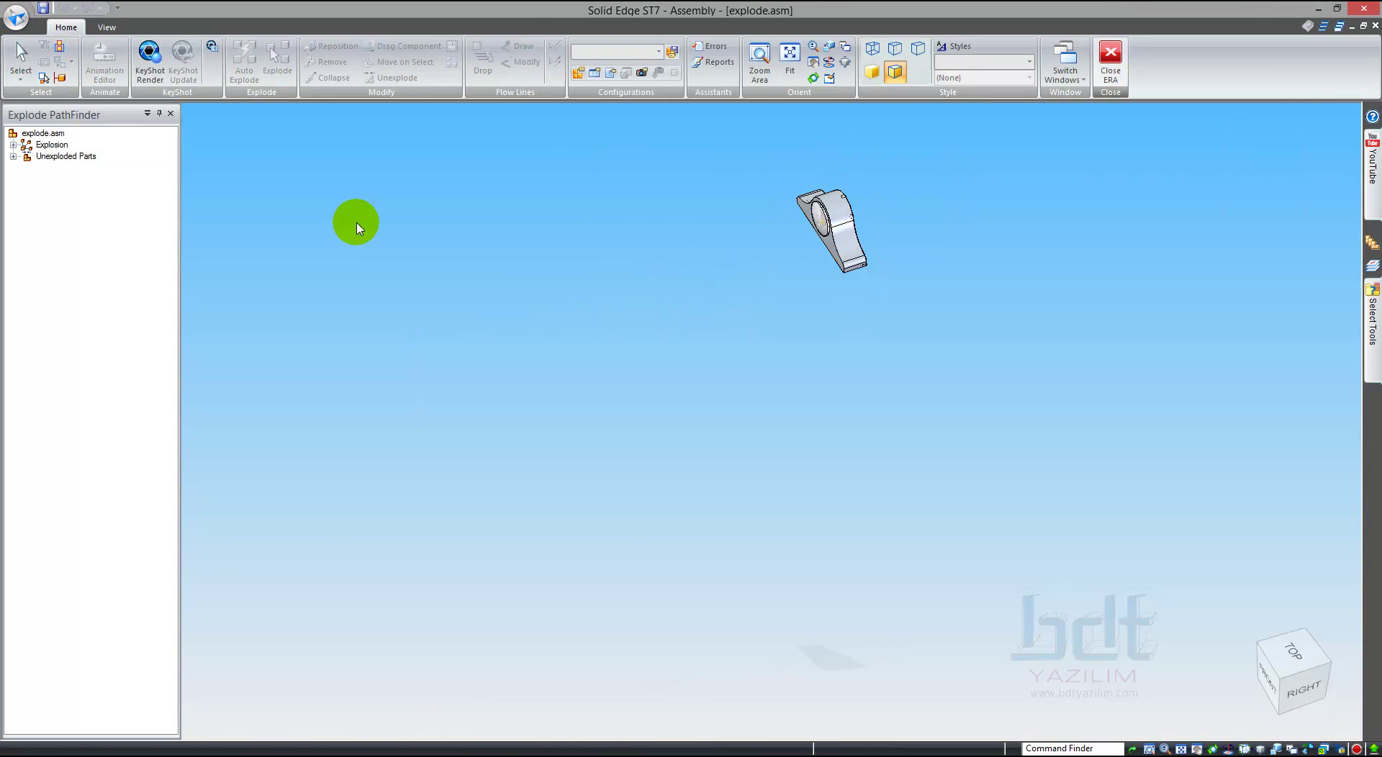
# Step: Create a new draft of the active clock assembly with default settings
pyautogui.click(16, 16)
pyautogui.moveTo(44, 46)
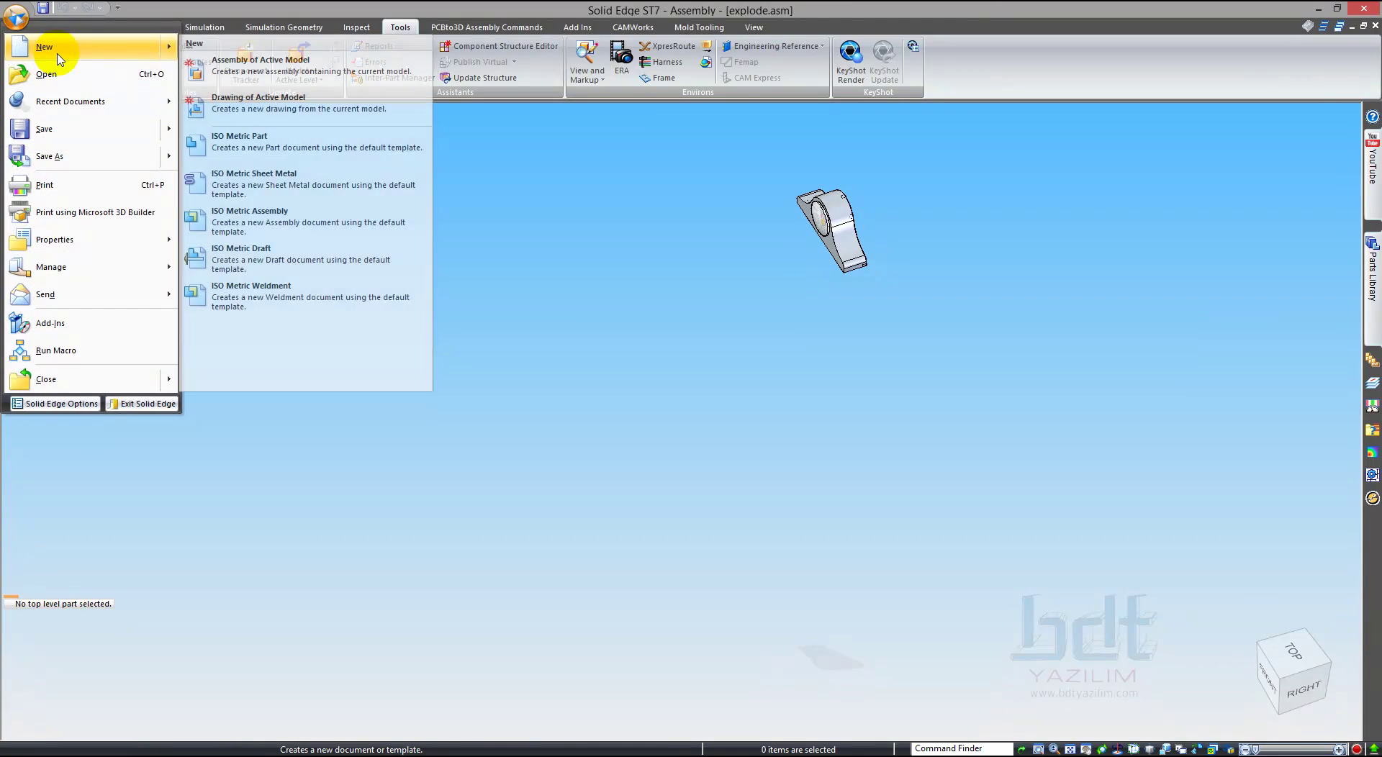
pyautogui.click(252, 94)
pyautogui.click(663, 413)
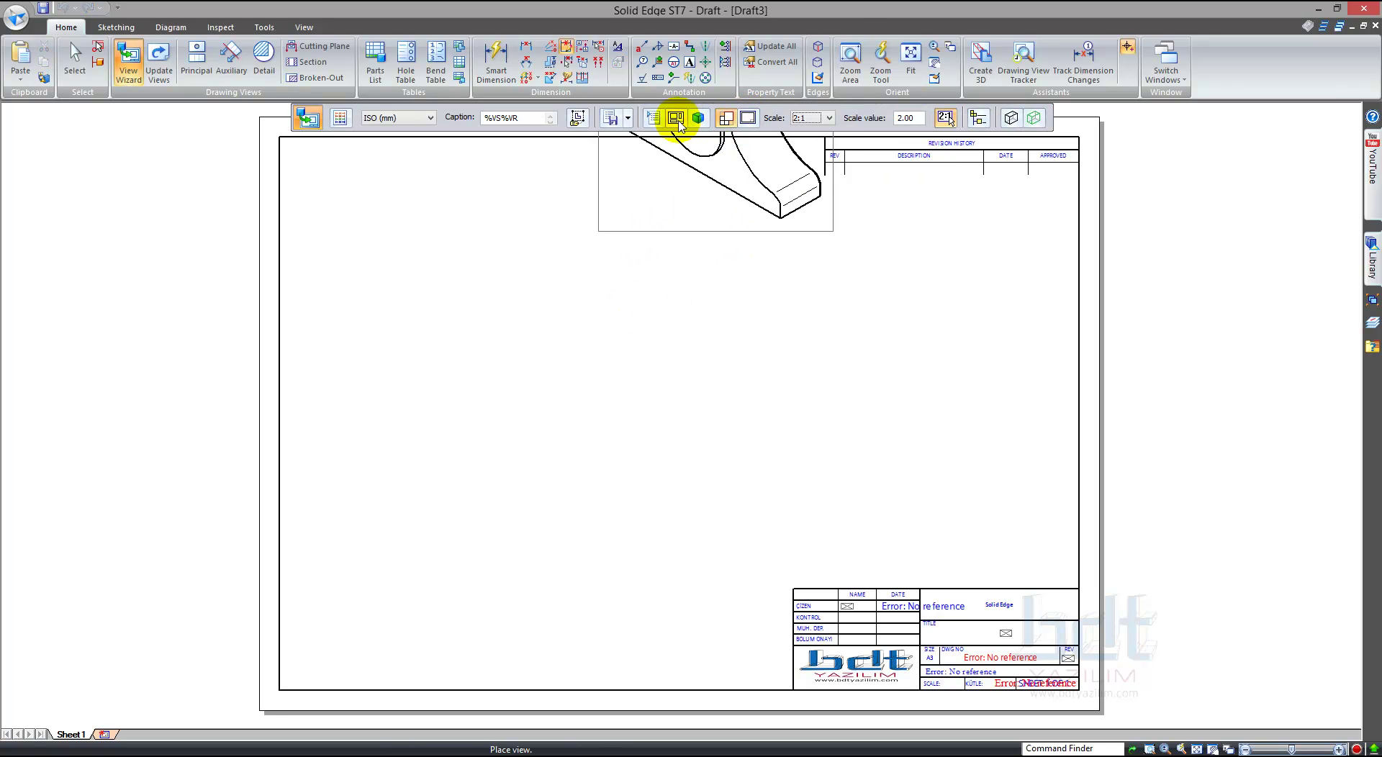
# Step: Place a 1:1 drawing view of the pat2 exploded configuration on the sheet
pyautogui.click(654, 121)
pyautogui.click(576, 73)
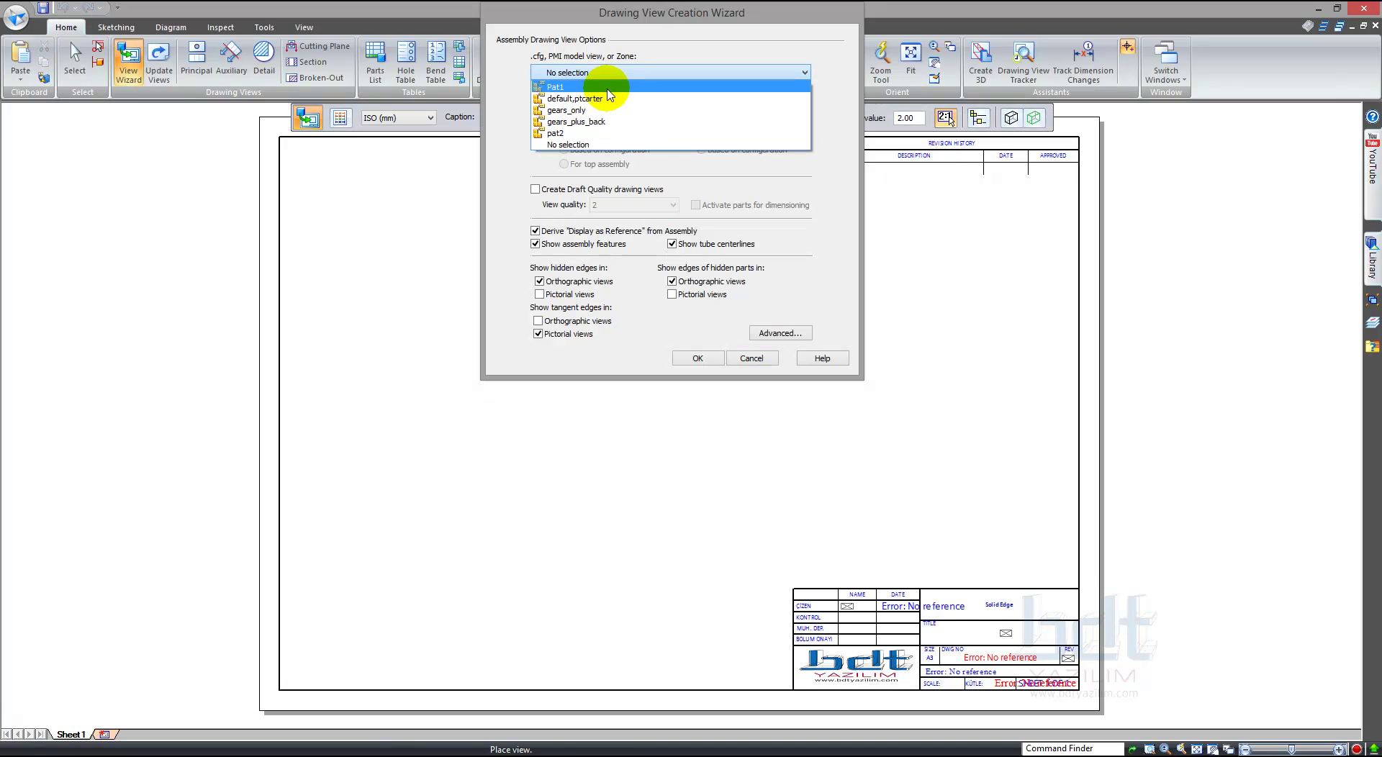
pyautogui.click(576, 121)
pyautogui.click(698, 358)
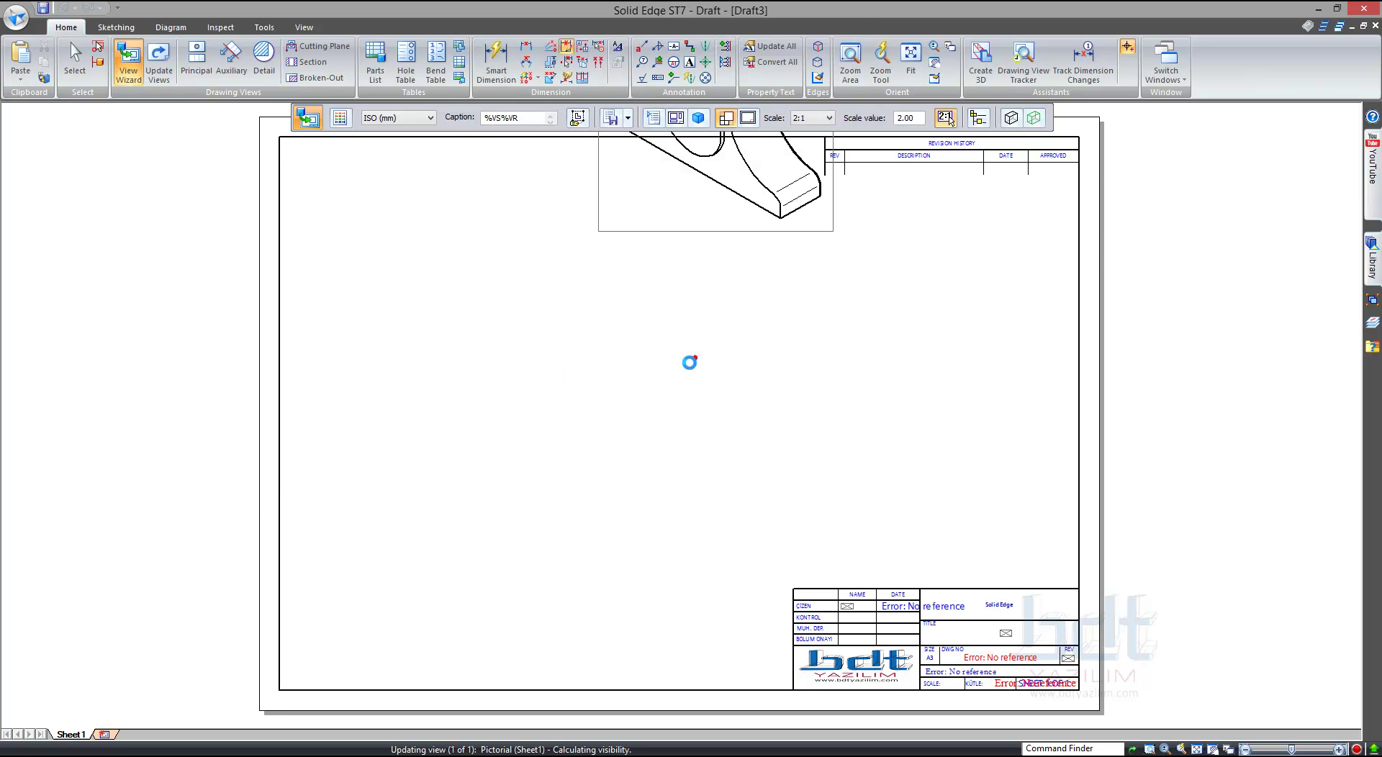
pyautogui.click(816, 117)
pyautogui.click(804, 188)
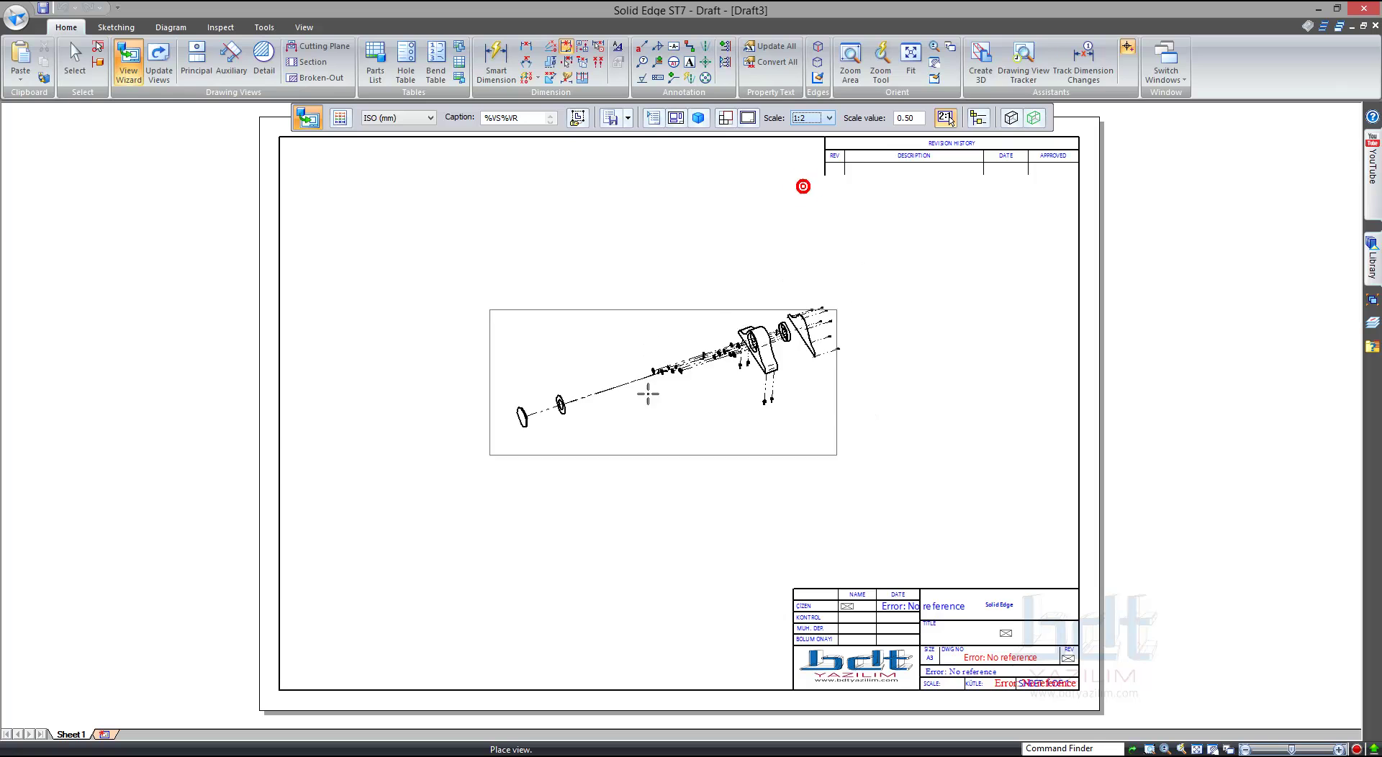
pyautogui.click(805, 121)
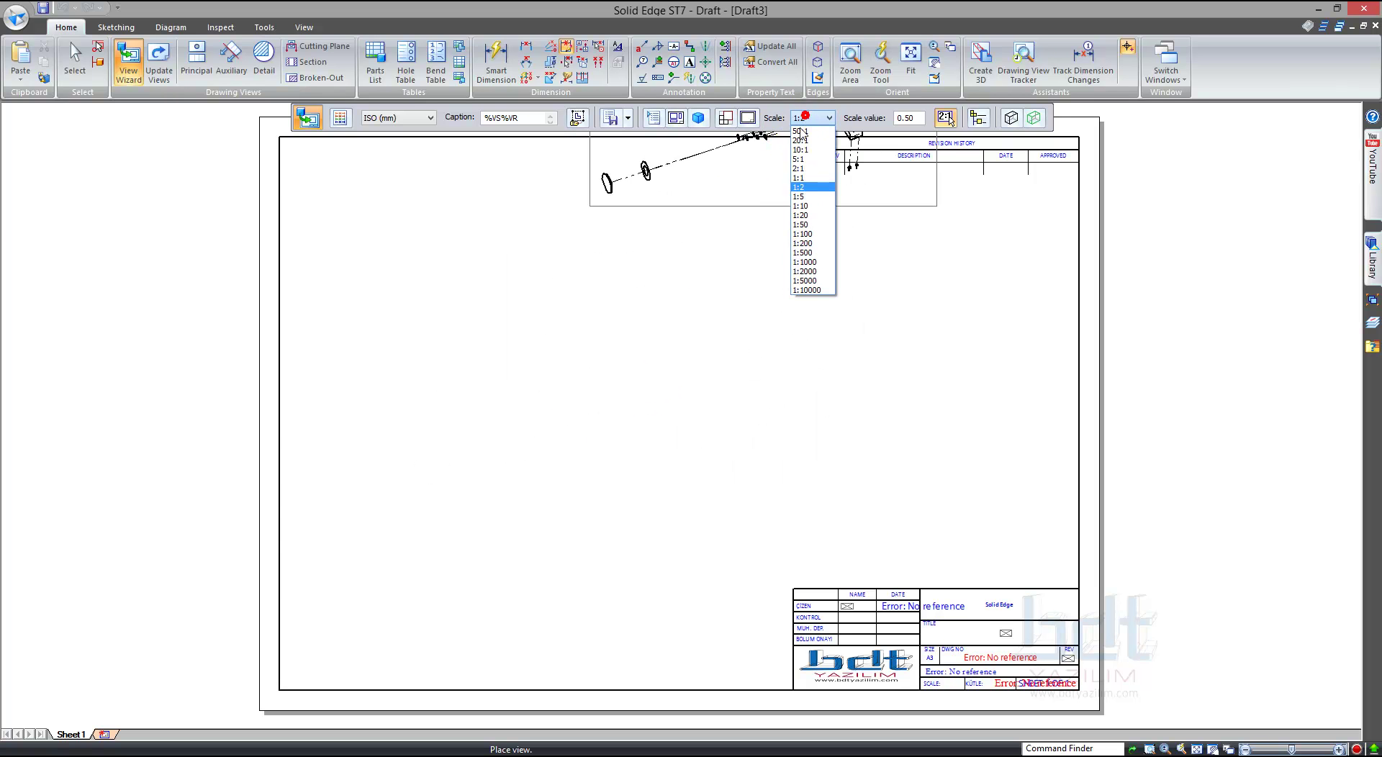
pyautogui.click(799, 178)
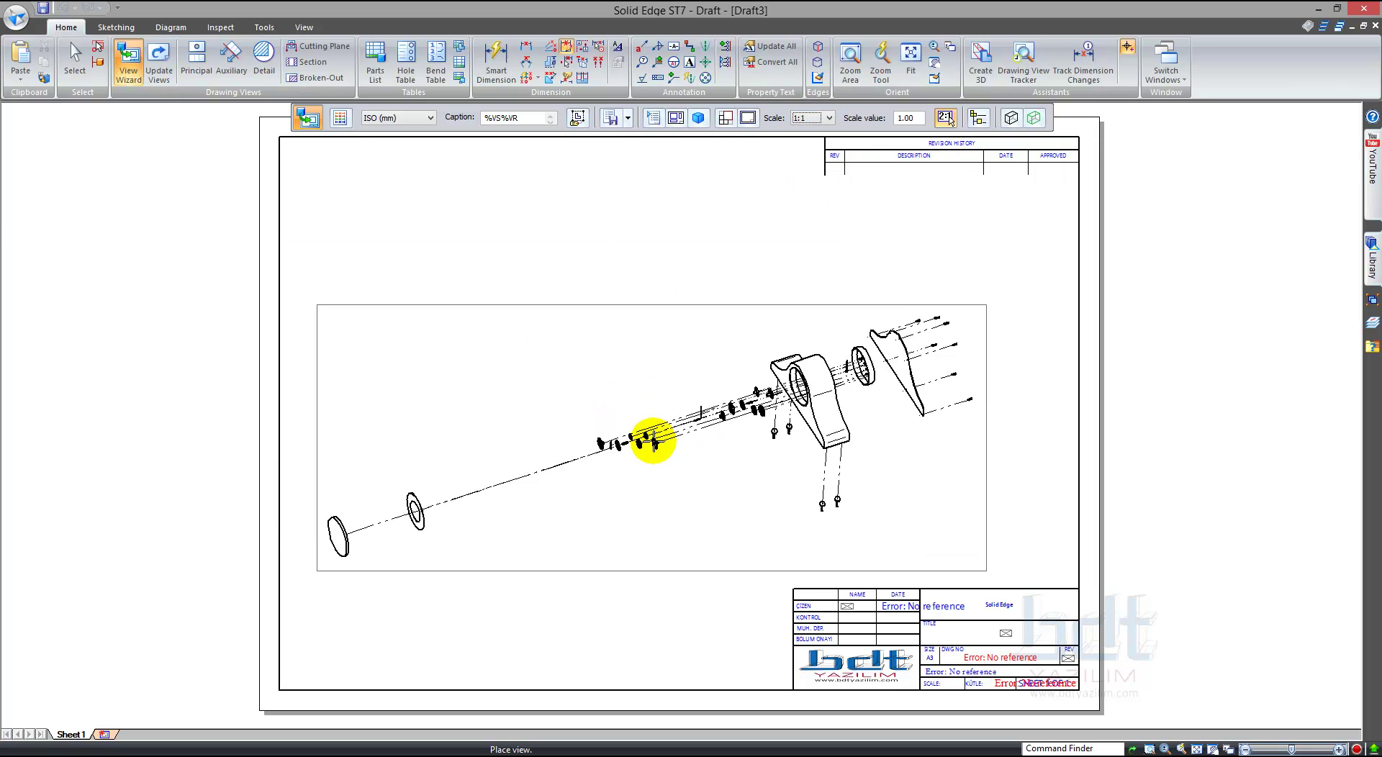
pyautogui.click(691, 435)
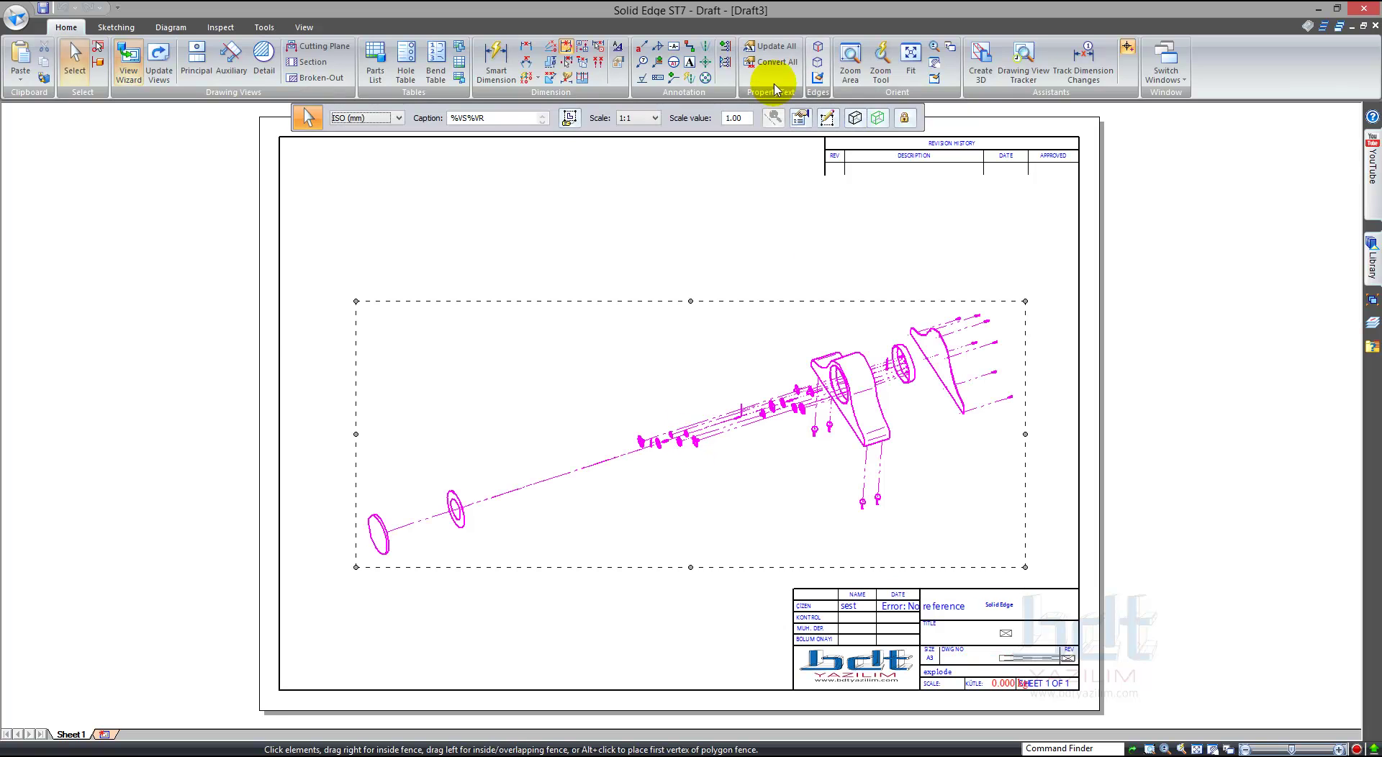
pyautogui.click(376, 63)
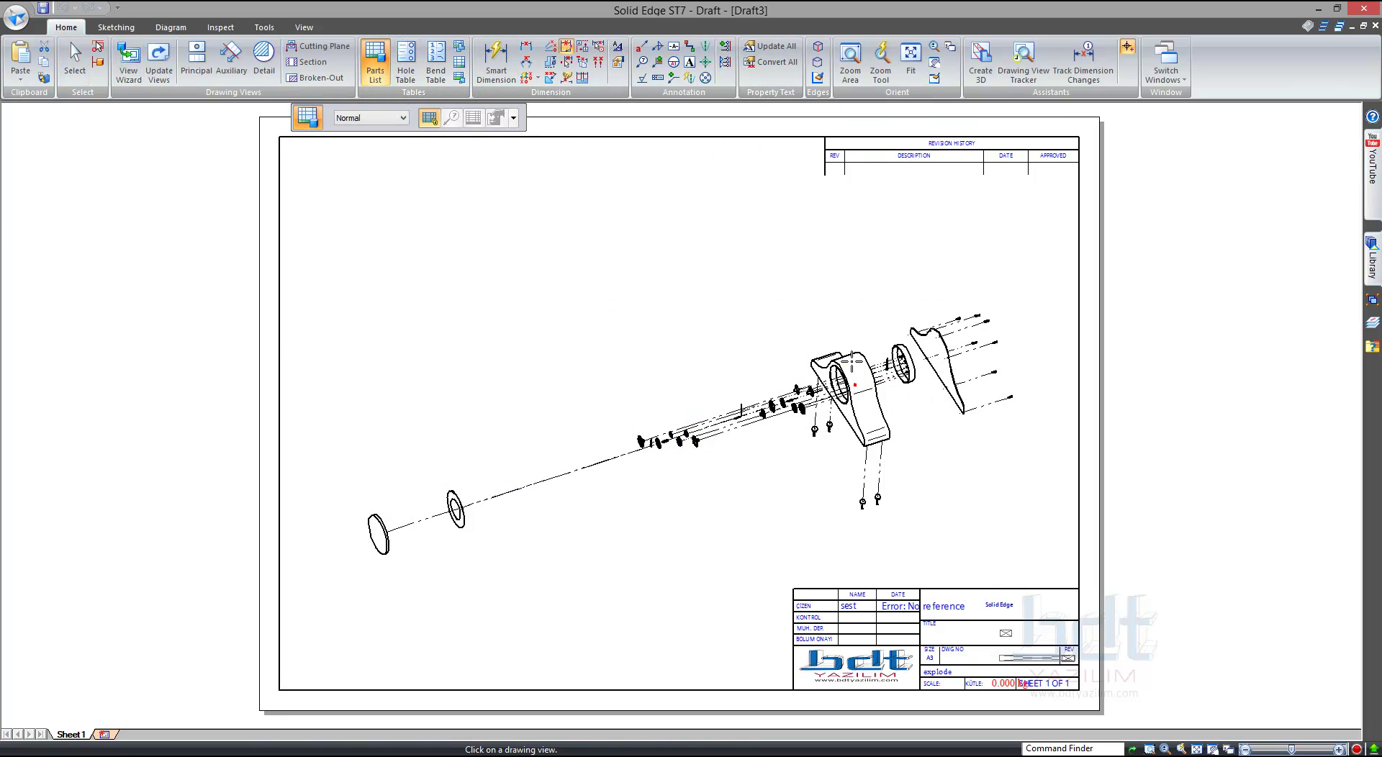
# Step: Add a ballooned 27-row parts list for the exploded view, placed left of the sheet
pyautogui.click(834, 375)
pyautogui.click(515, 119)
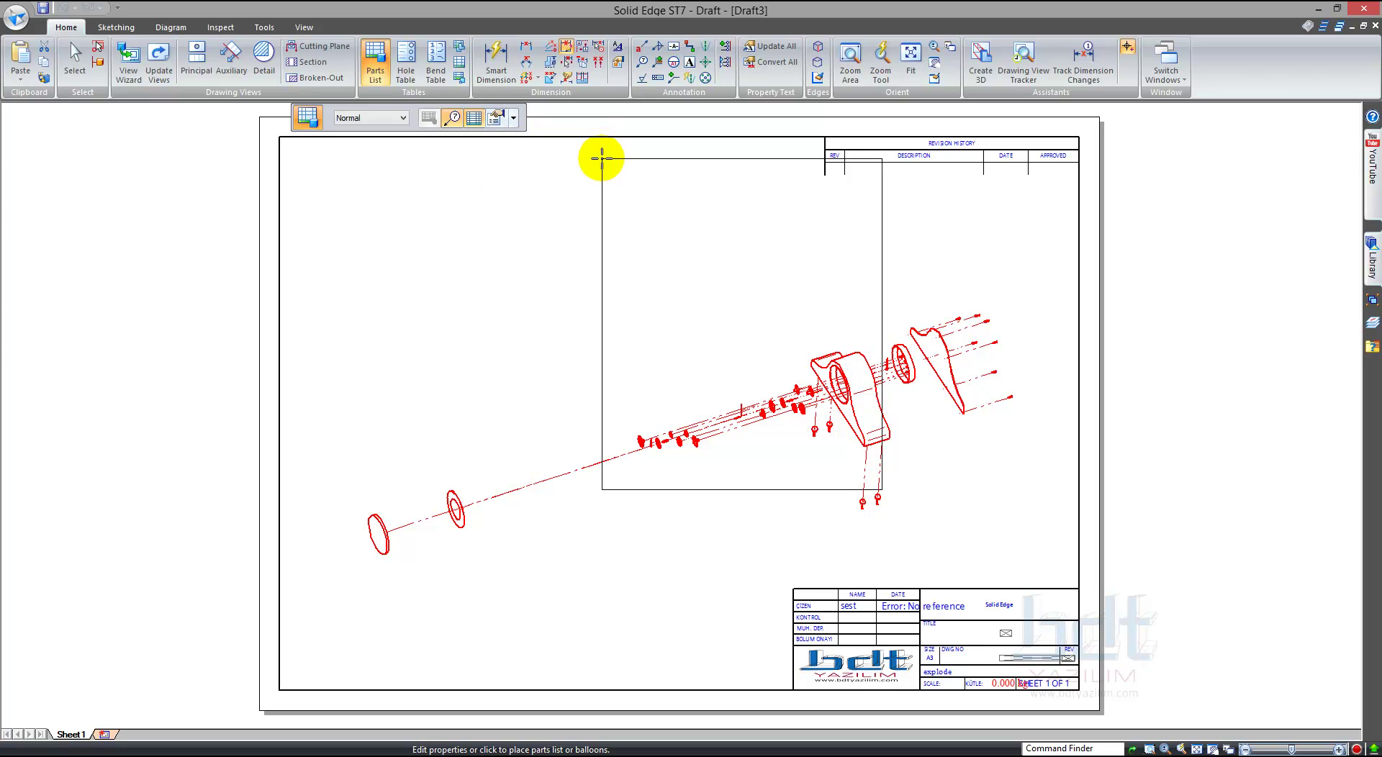
pyautogui.moveTo(606, 158); pyautogui.dragTo(609, 167)
pyautogui.click(493, 172)
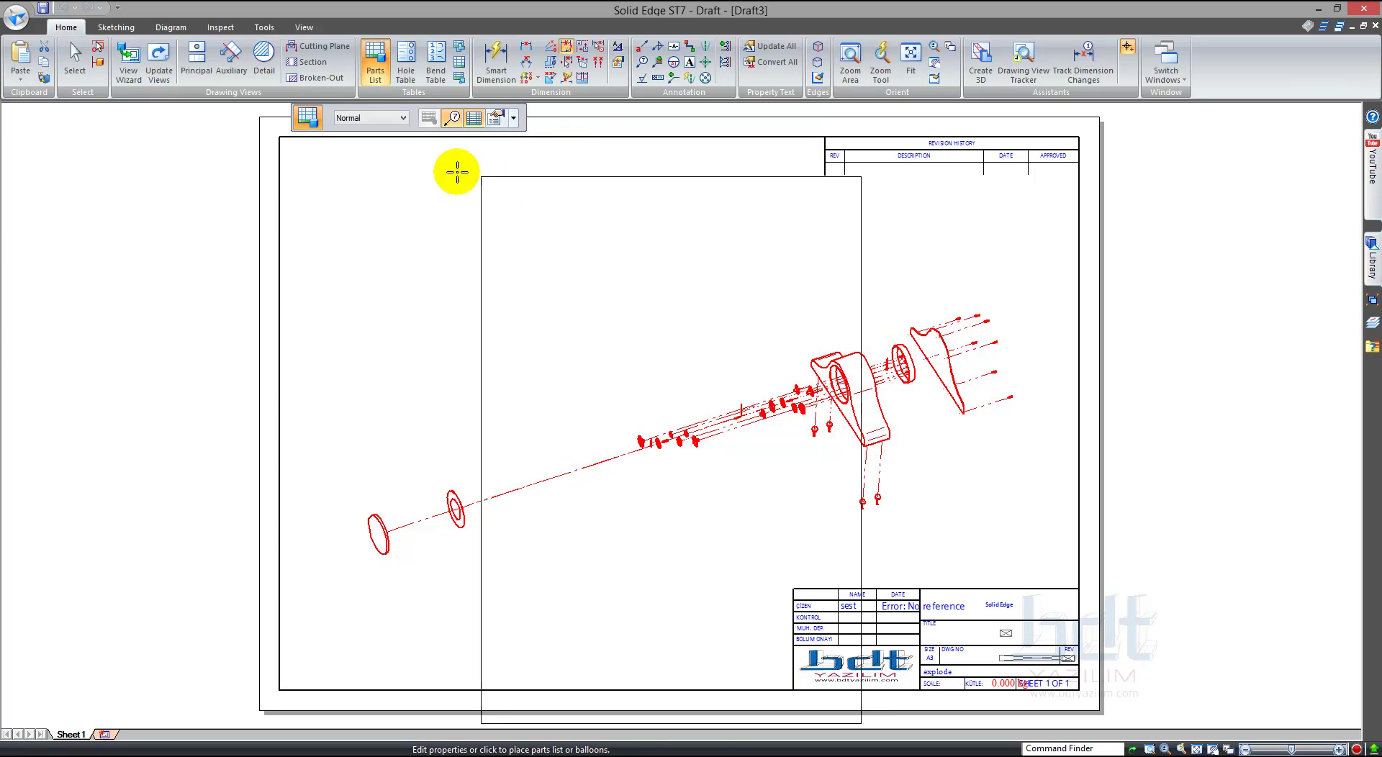
pyautogui.scroll(-1, 527, 250)
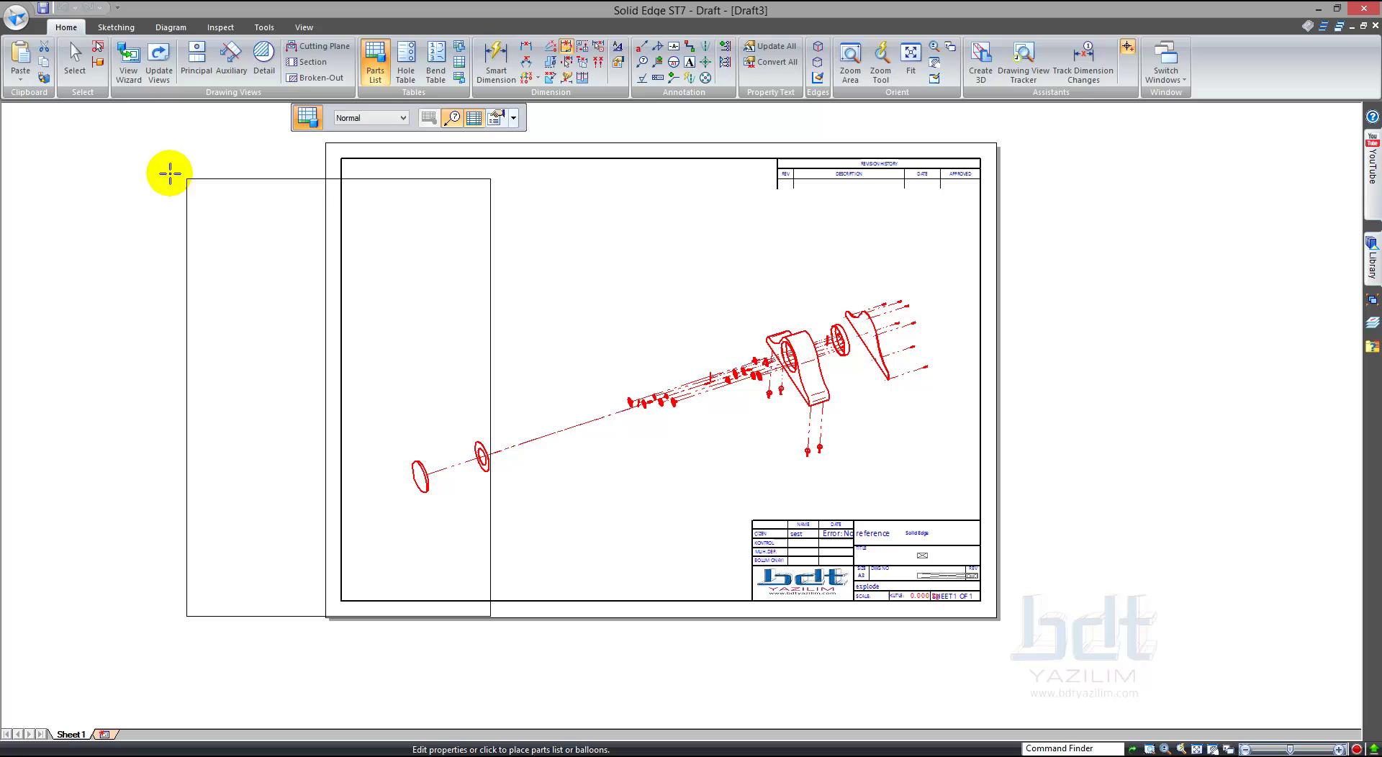
pyautogui.click(35, 170)
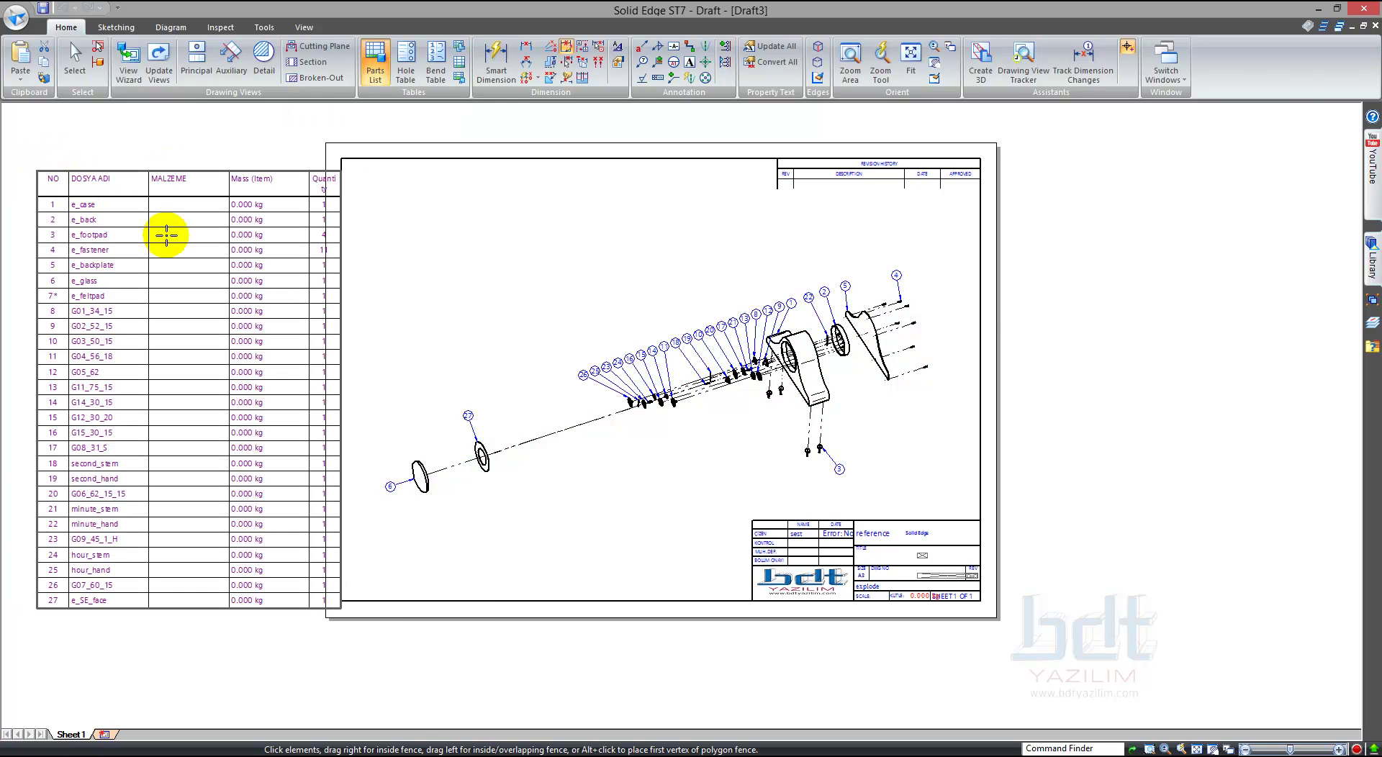
# Step: Drag the parts list slightly up and left so it clears the draft sheet
pyautogui.scroll(3, 615, 358)
pyautogui.scroll(1, 742, 380)
pyautogui.scroll(2, 741, 380)
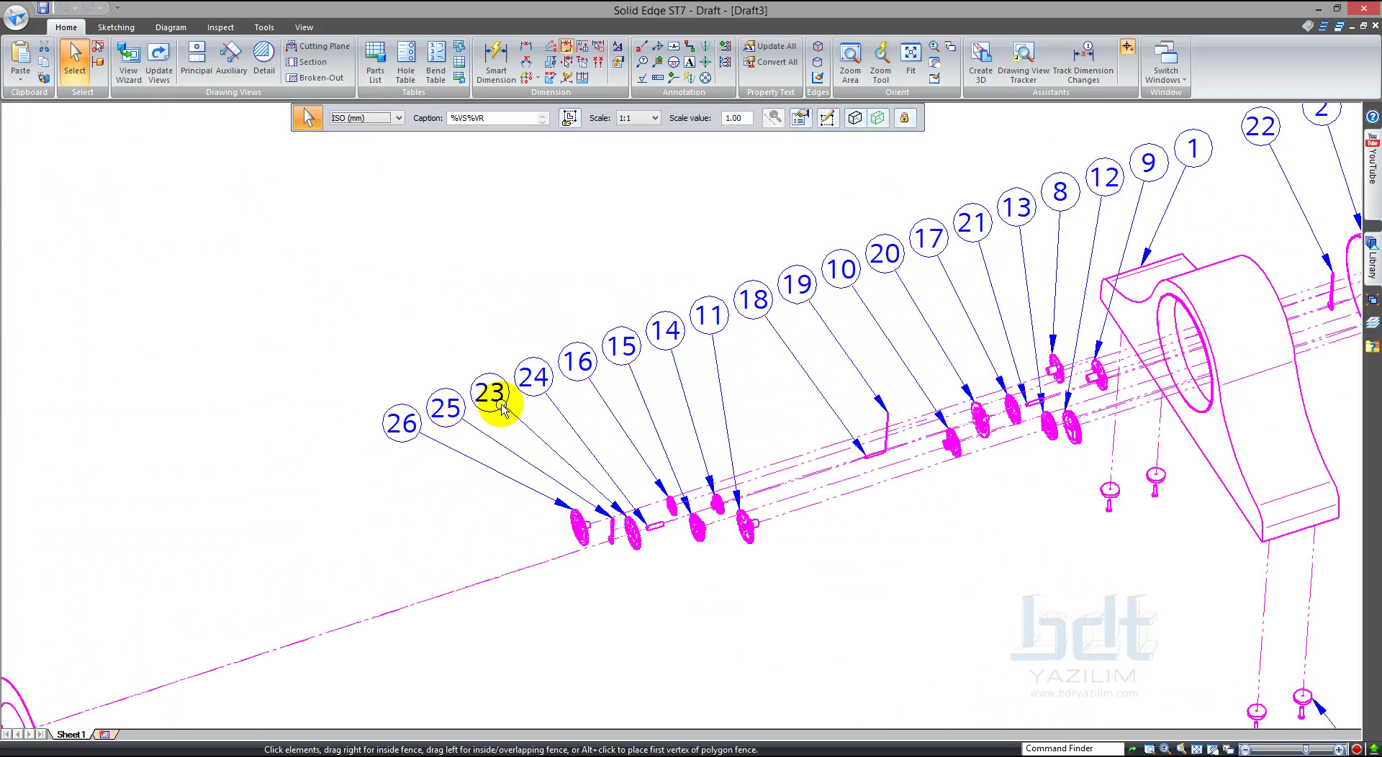
pyautogui.scroll(-4, 868, 309)
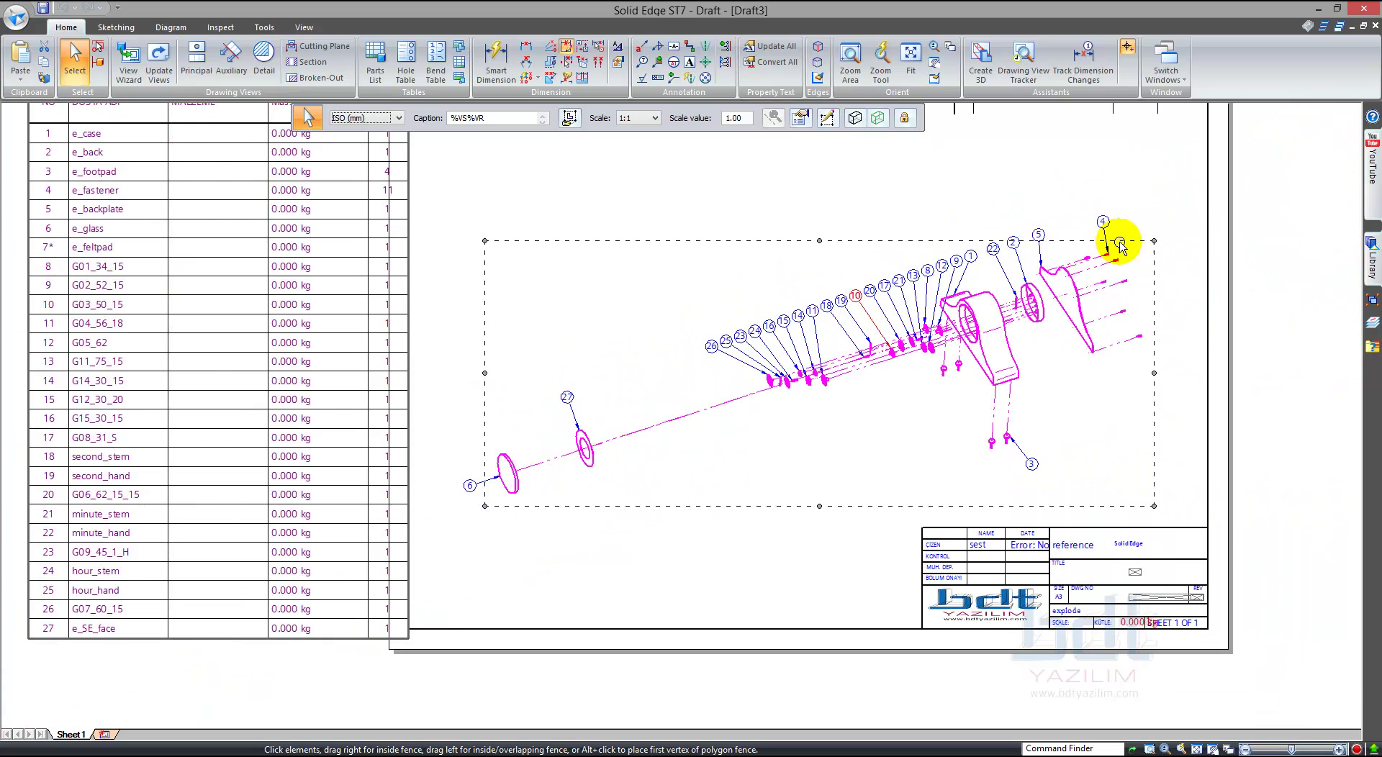
pyautogui.scroll(-1, 697, 370)
pyautogui.scroll(-1, 697, 370)
pyautogui.click(605, 243)
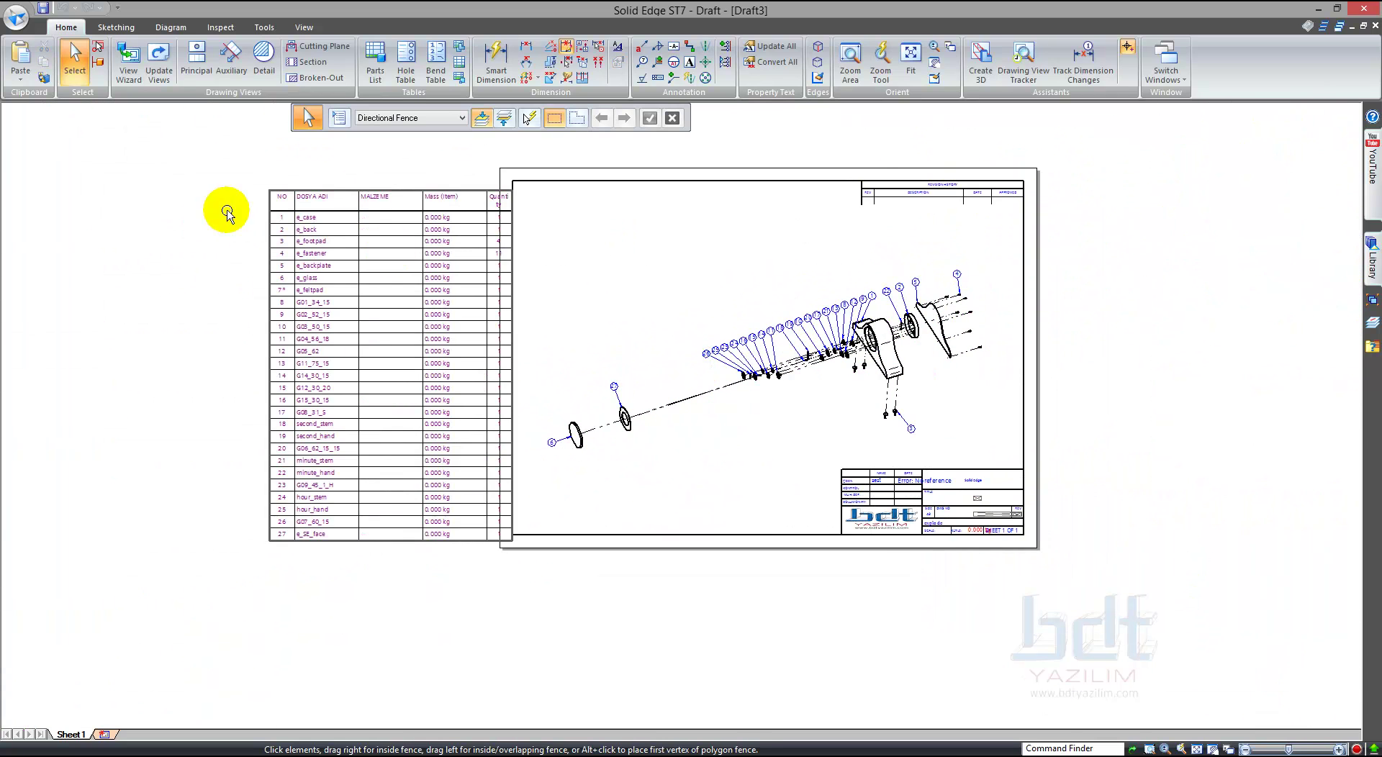
pyautogui.scroll(4, 227, 214)
pyautogui.scroll(-2, 386, 421)
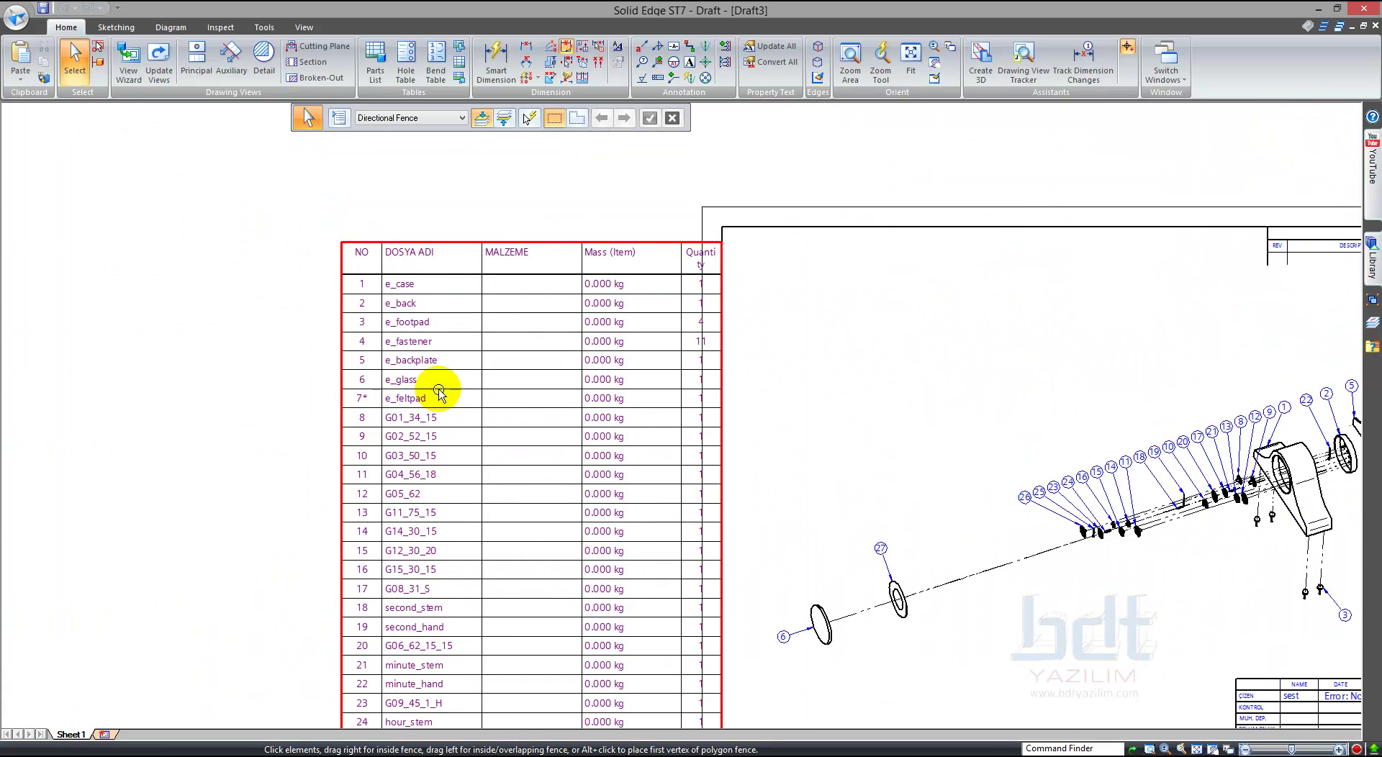
pyautogui.click(483, 247)
pyautogui.moveTo(421, 236); pyautogui.dragTo(418, 235)
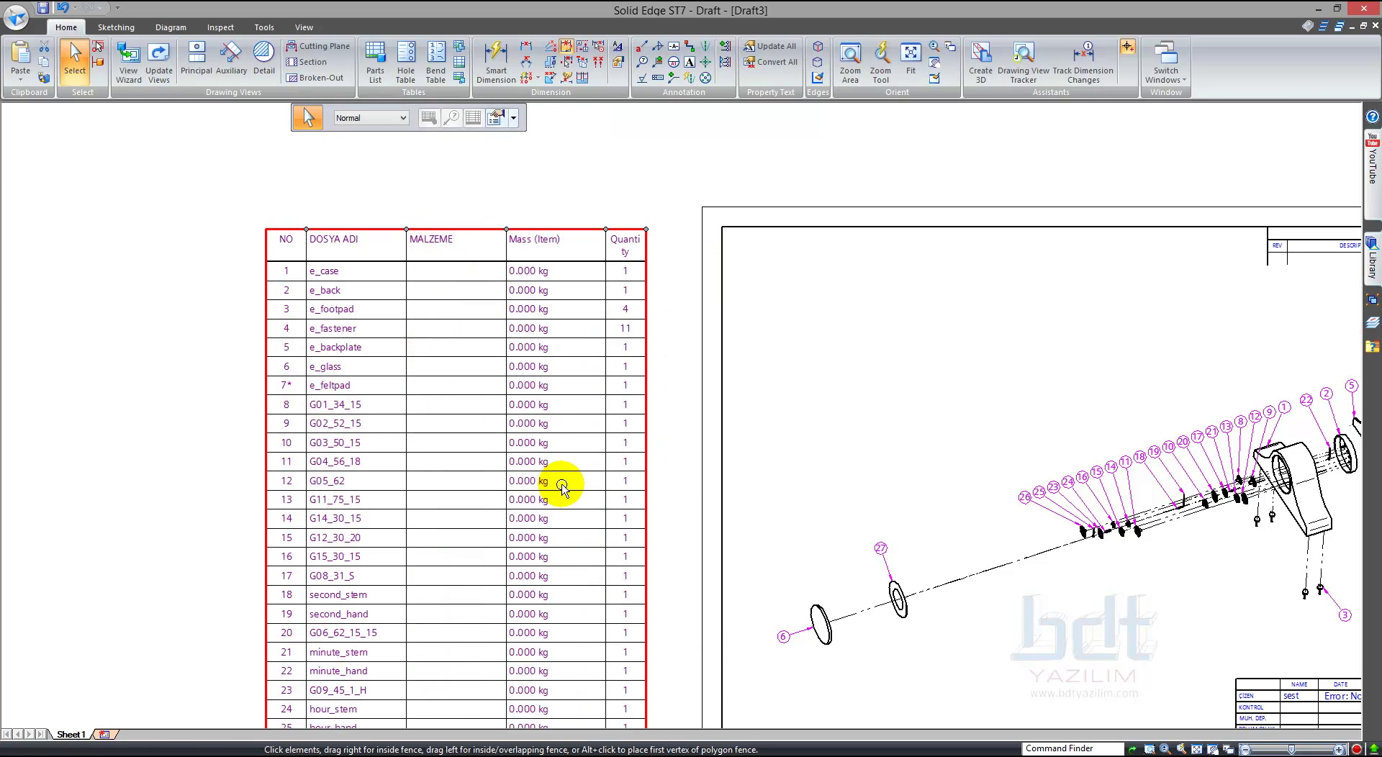
pyautogui.scroll(-2, 504, 296)
pyautogui.scroll(1, 569, 374)
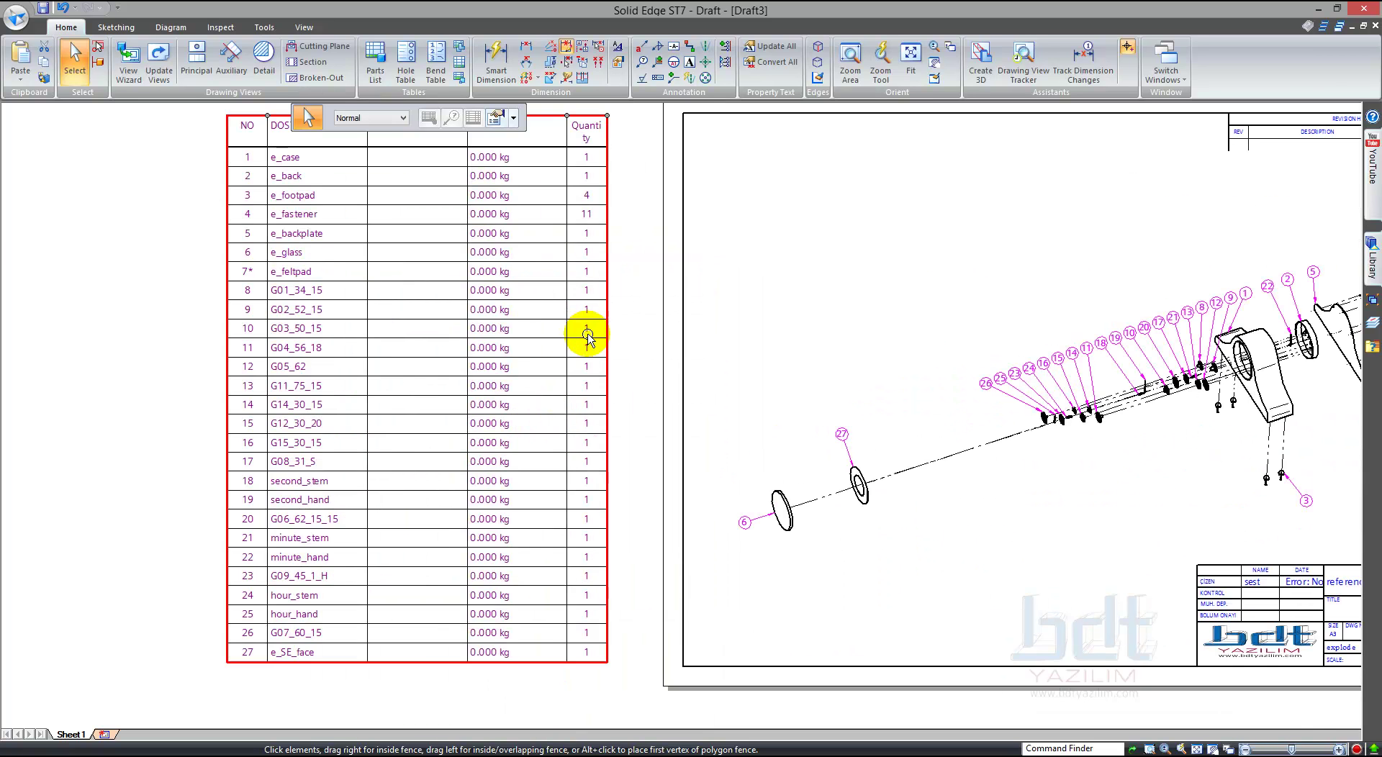